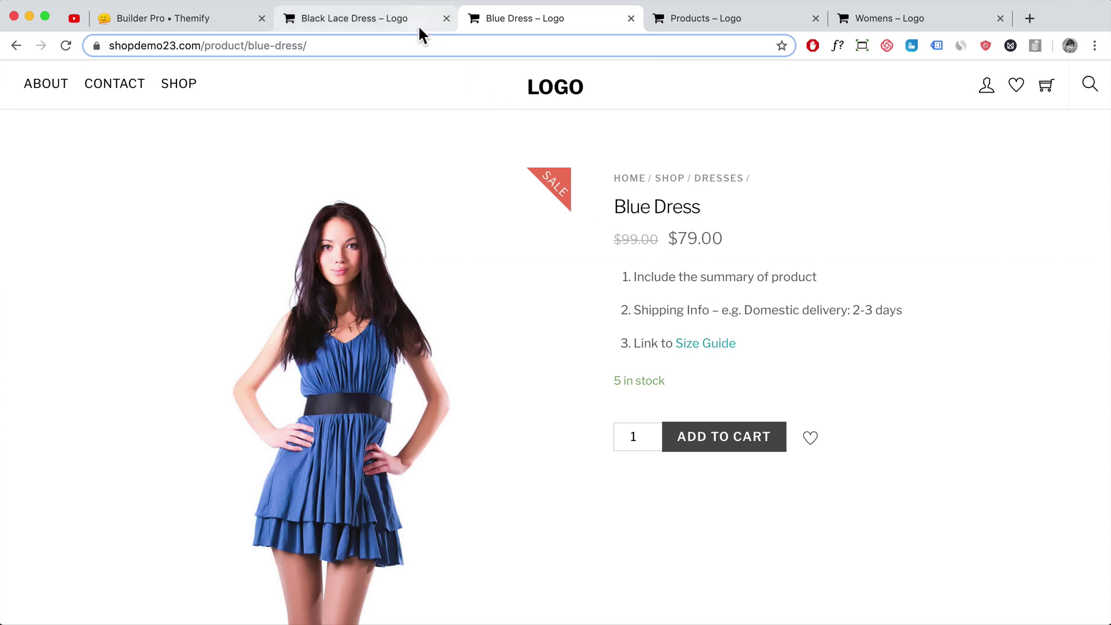
# Switch Chrome from the Blue Dress product to the 'Builder Pro • Themify' tab
pyautogui.click(209, 17)
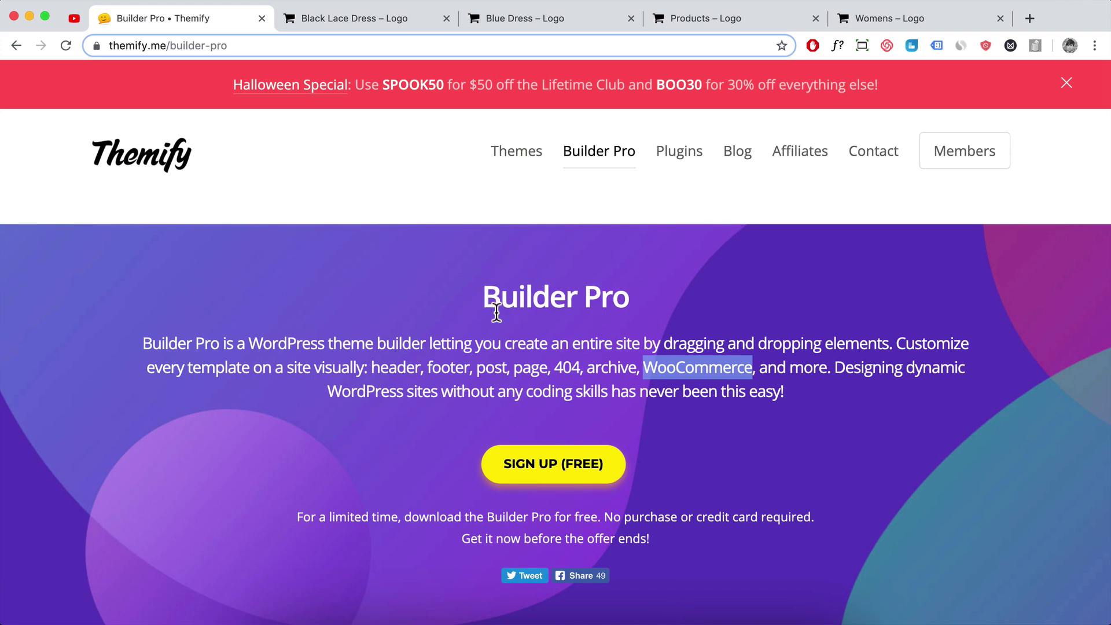
pyautogui.moveTo(249, 343); pyautogui.dragTo(424, 344)
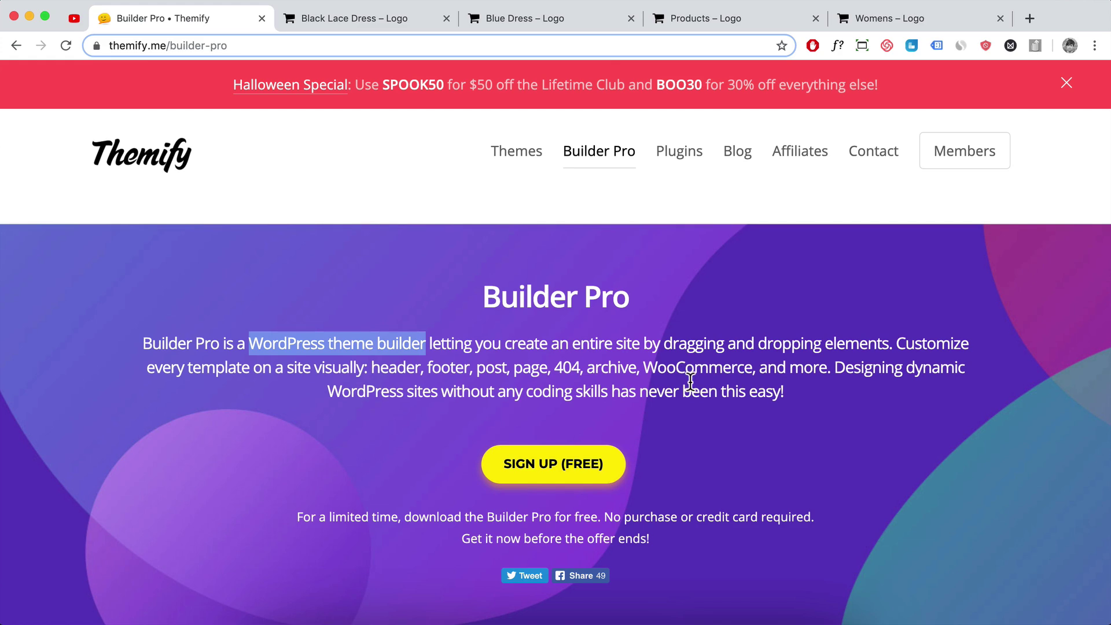
pyautogui.scroll(-10, 695, 387)
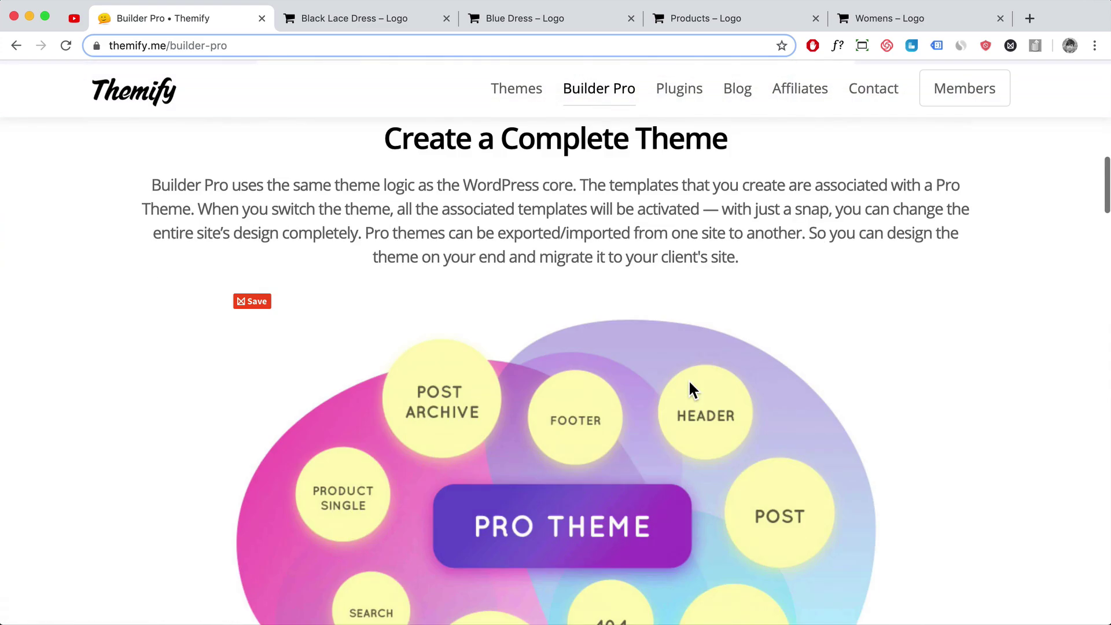
pyautogui.scroll(-3, 689, 380)
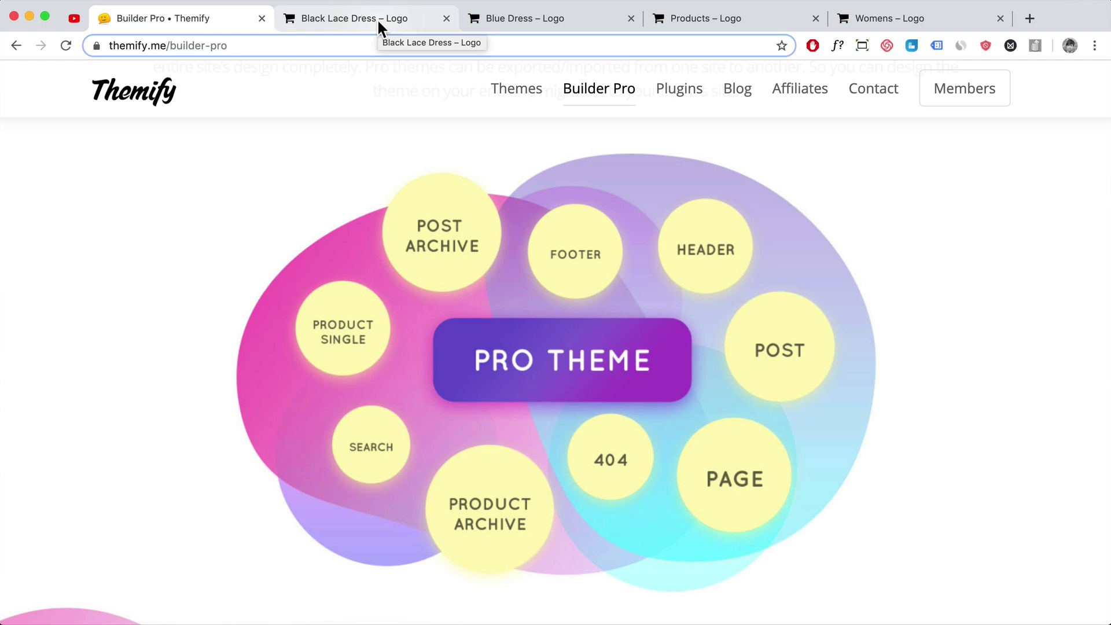
# Go to the Black Lace Dress product page and open its template in the Builder
pyautogui.click(378, 25)
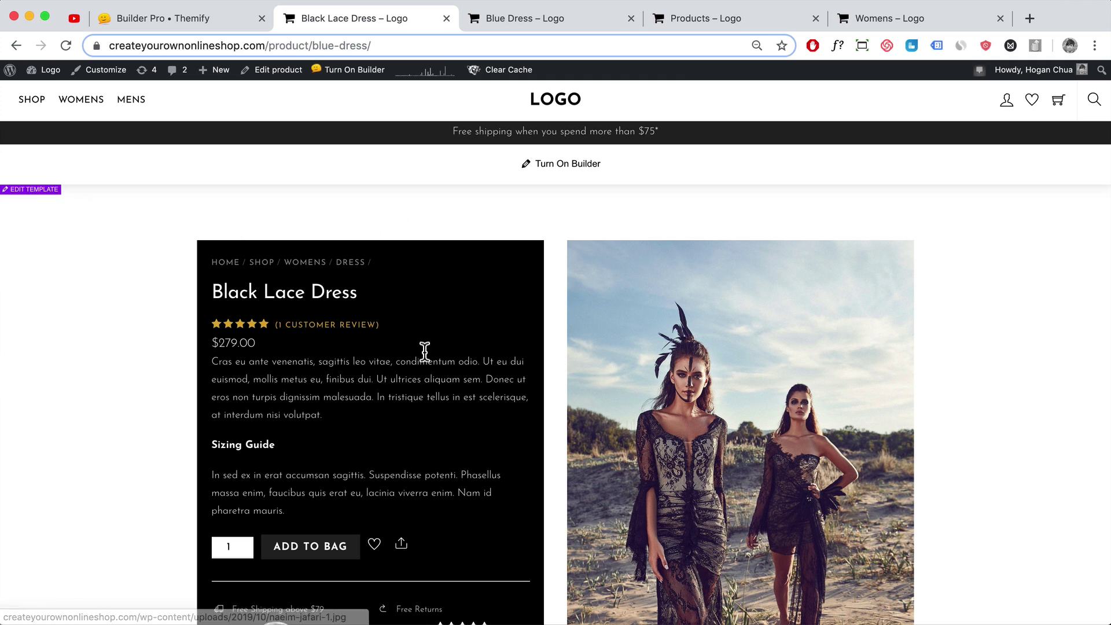
pyautogui.click(34, 191)
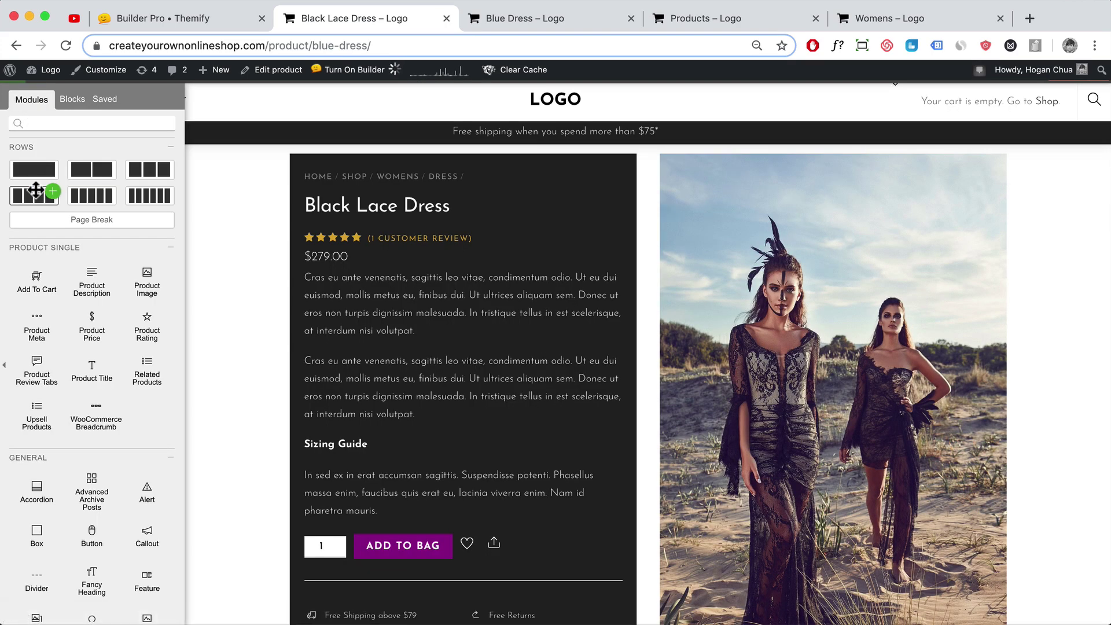
# Delete the breadcrumb module and move Product Price just above Add to Bag
pyautogui.moveTo(36, 191); pyautogui.dragTo(168, 307)
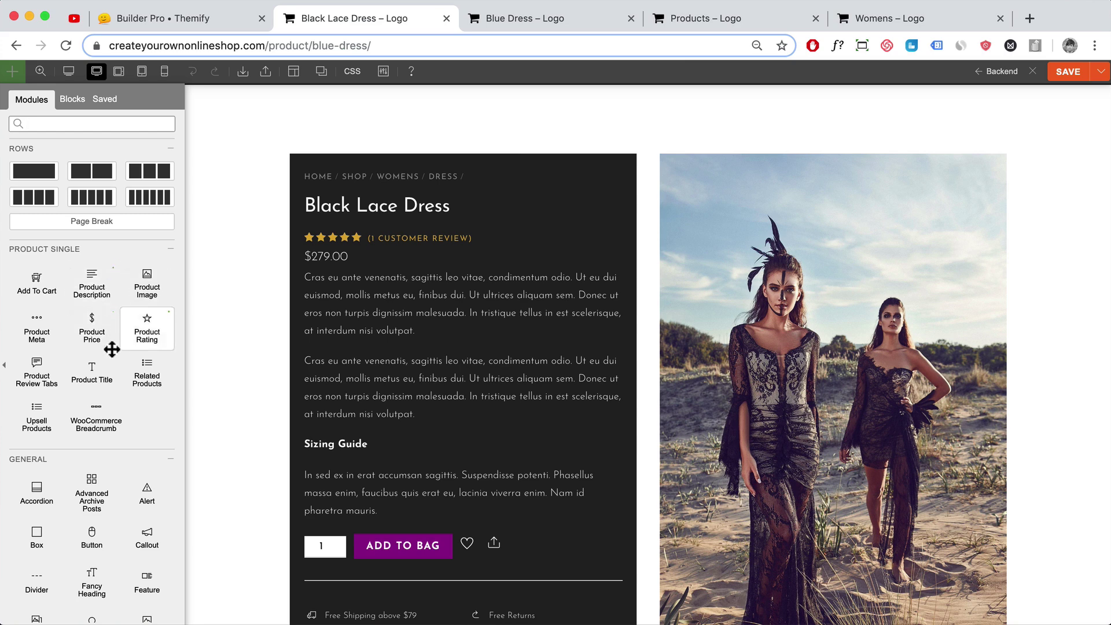
pyautogui.moveTo(368, 214); pyautogui.dragTo(799, 278)
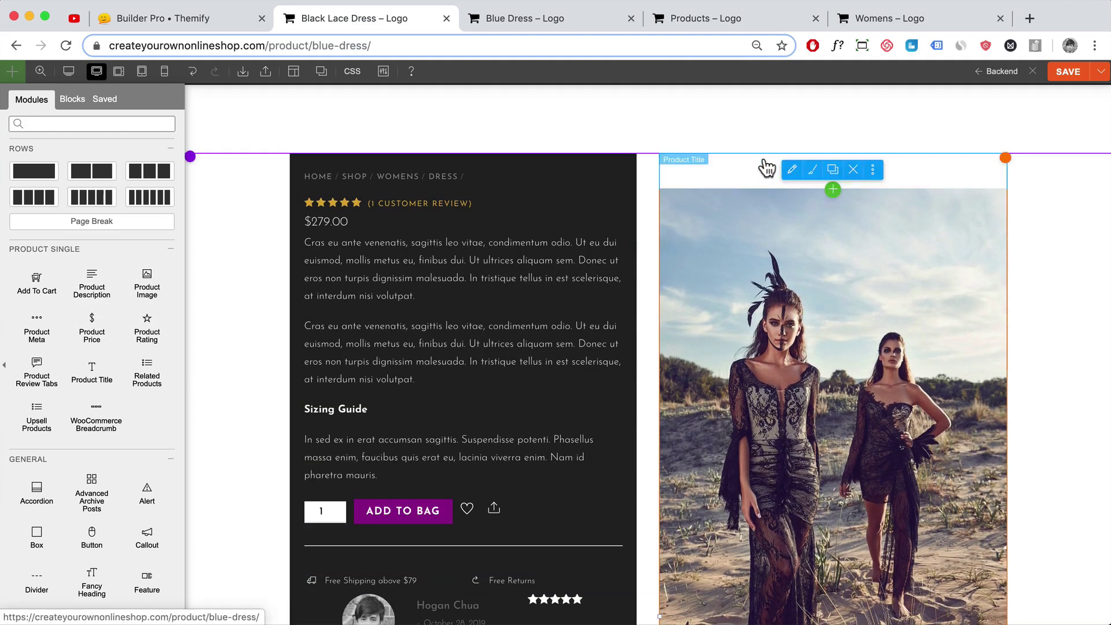
pyautogui.moveTo(765, 169); pyautogui.dragTo(373, 228)
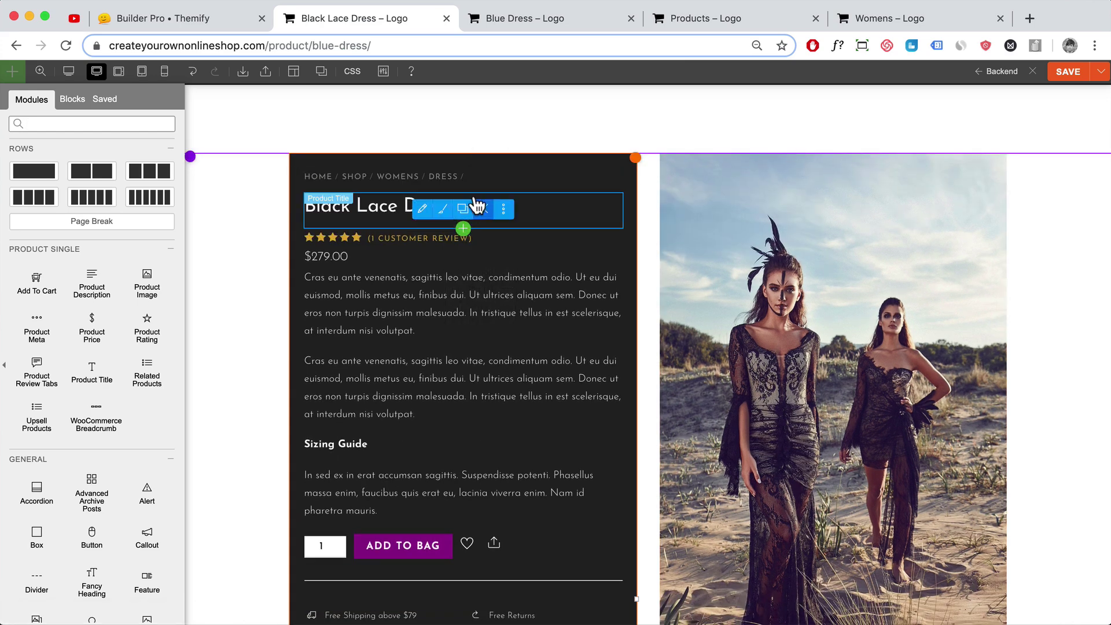
pyautogui.click(483, 174)
pyautogui.click(688, 134)
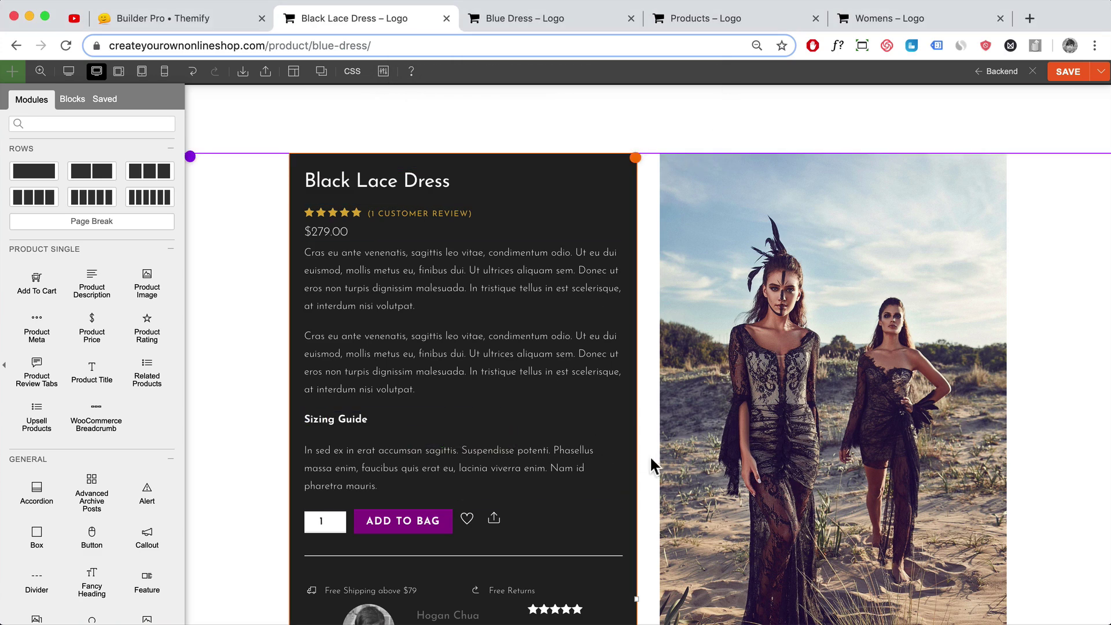
pyautogui.moveTo(344, 236); pyautogui.dragTo(382, 496)
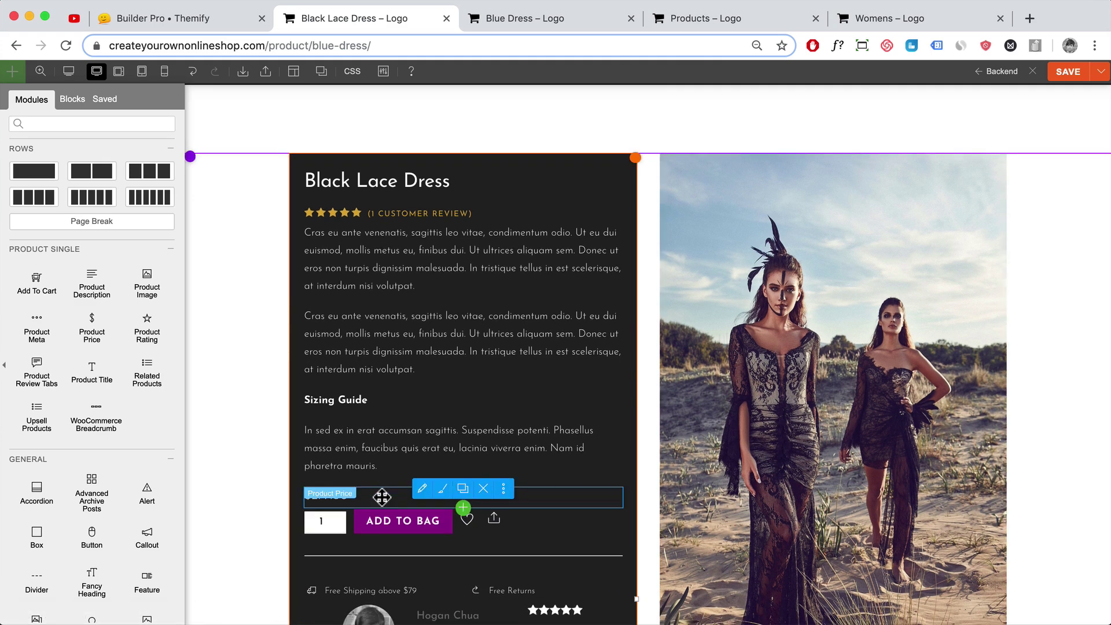
# Set the Product Price module's font size to 1.5 em
pyautogui.click(382, 496)
pyautogui.click(81, 113)
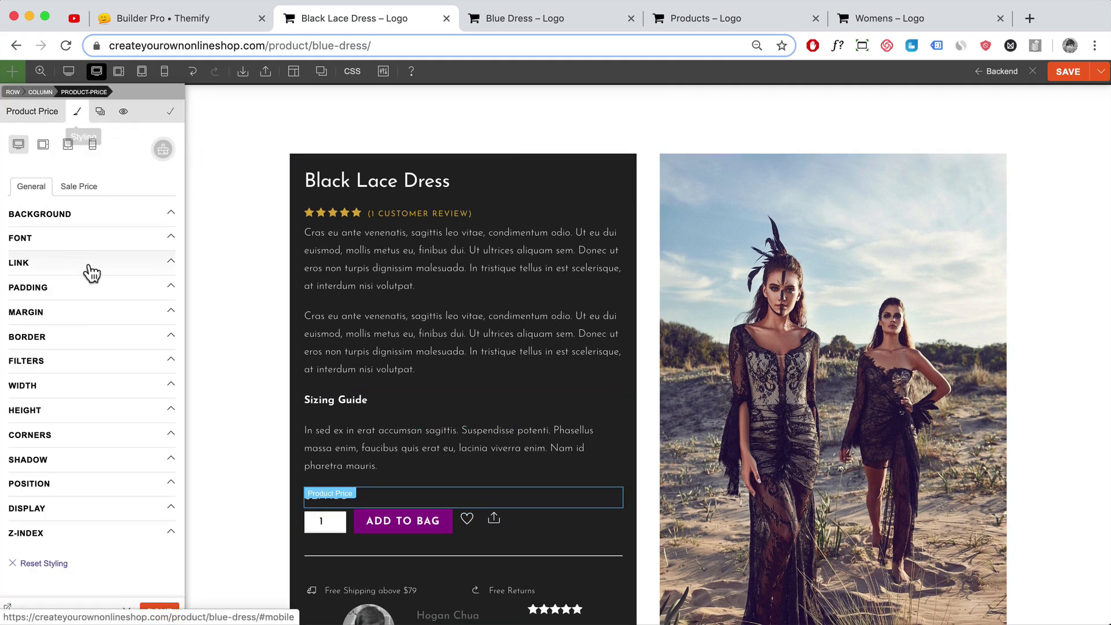
pyautogui.click(35, 238)
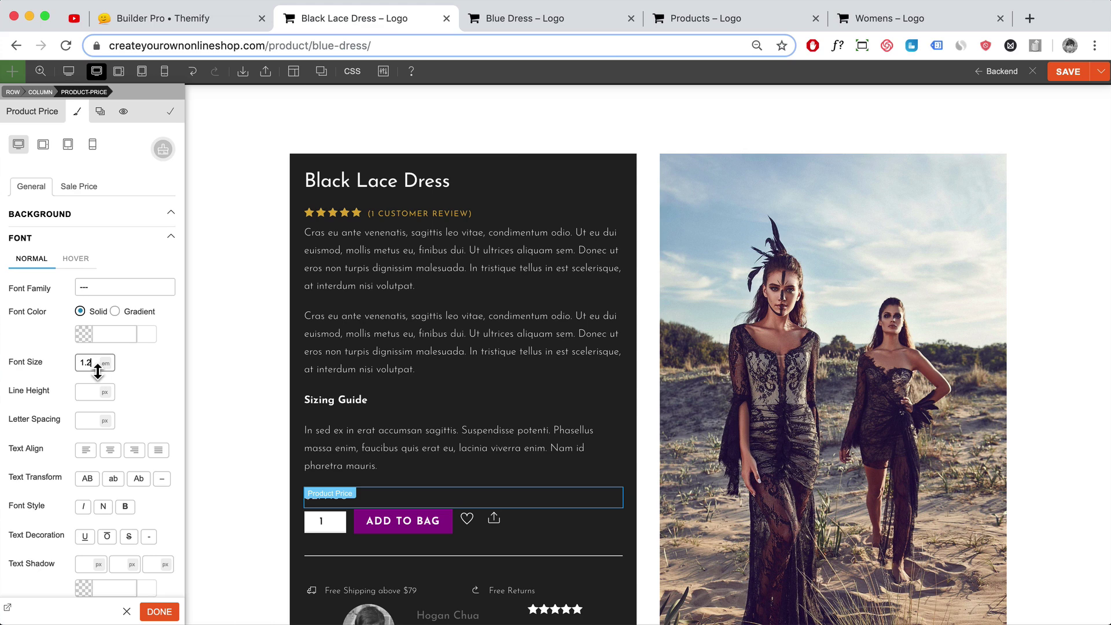
pyautogui.moveTo(97, 371); pyautogui.dragTo(97, 363)
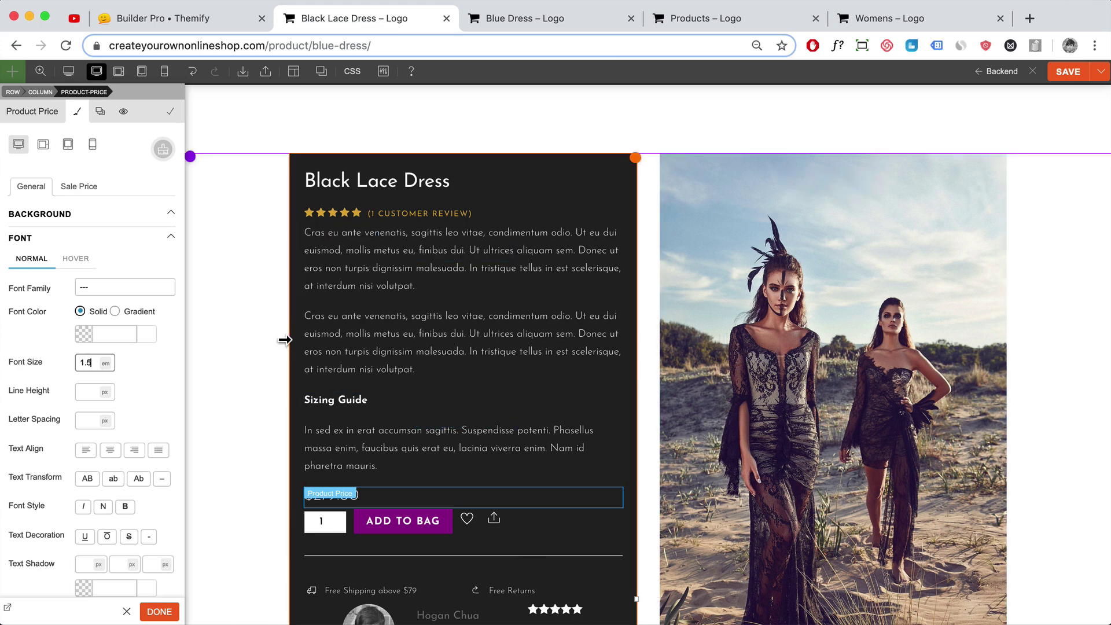
# Show the Description and Additional information tabs in Product Review Tabs, then click Done
pyautogui.scroll(-3, 270, 415)
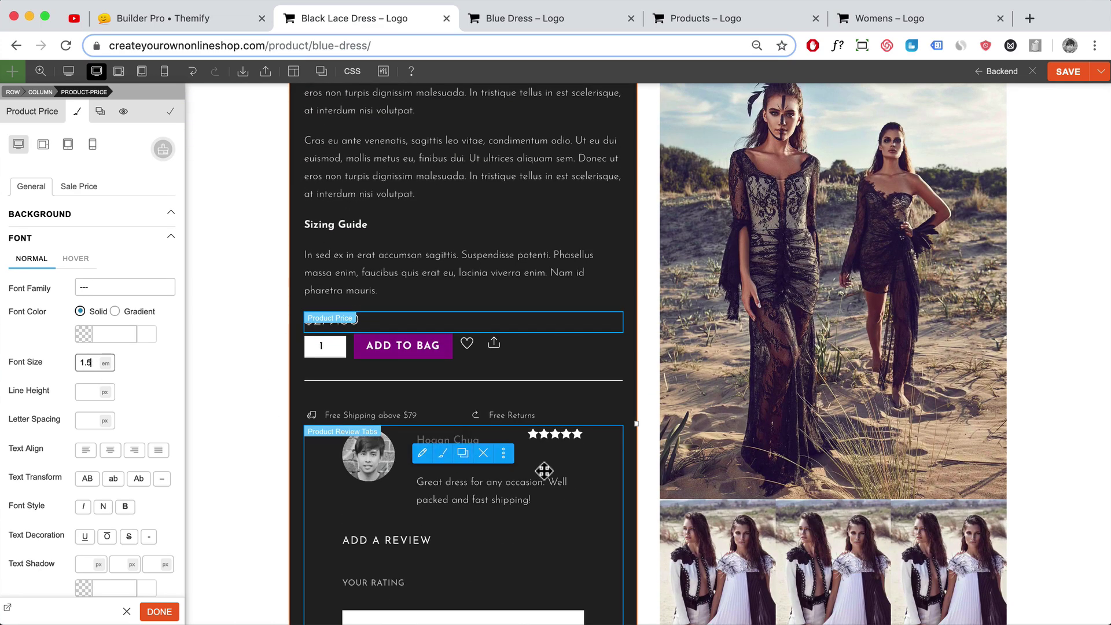
pyautogui.click(544, 470)
pyautogui.scroll(-3, 556, 496)
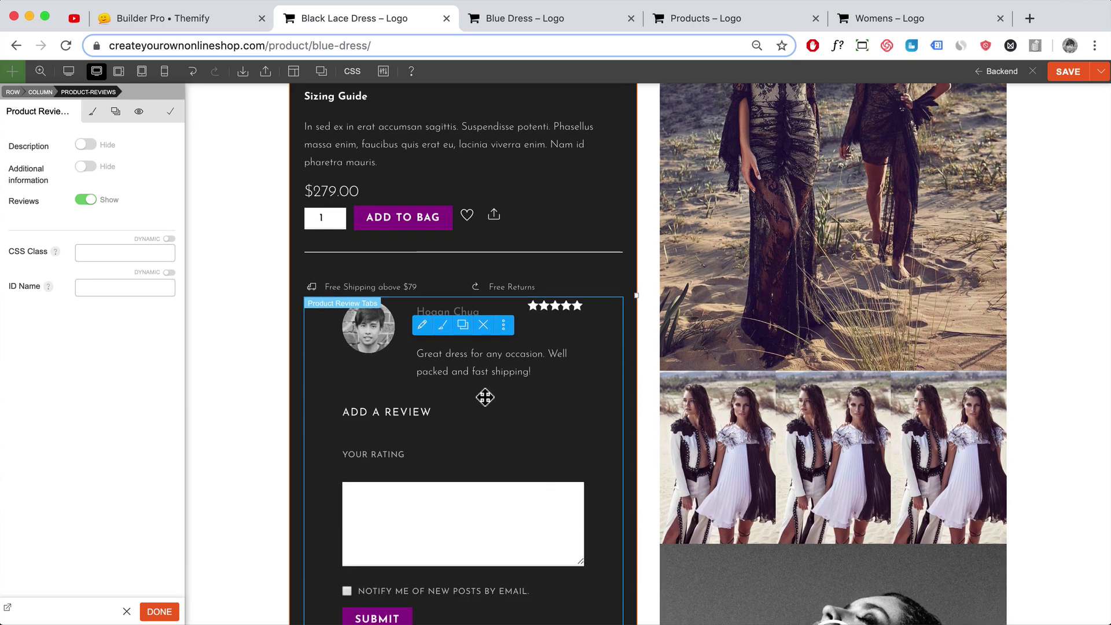
pyautogui.click(157, 612)
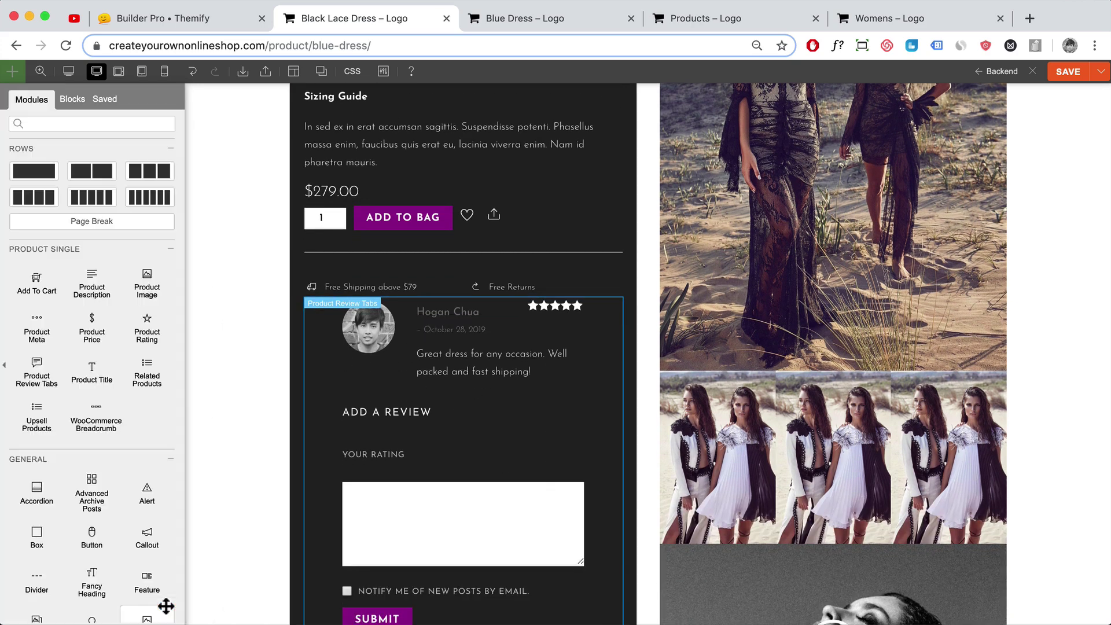
pyautogui.click(429, 439)
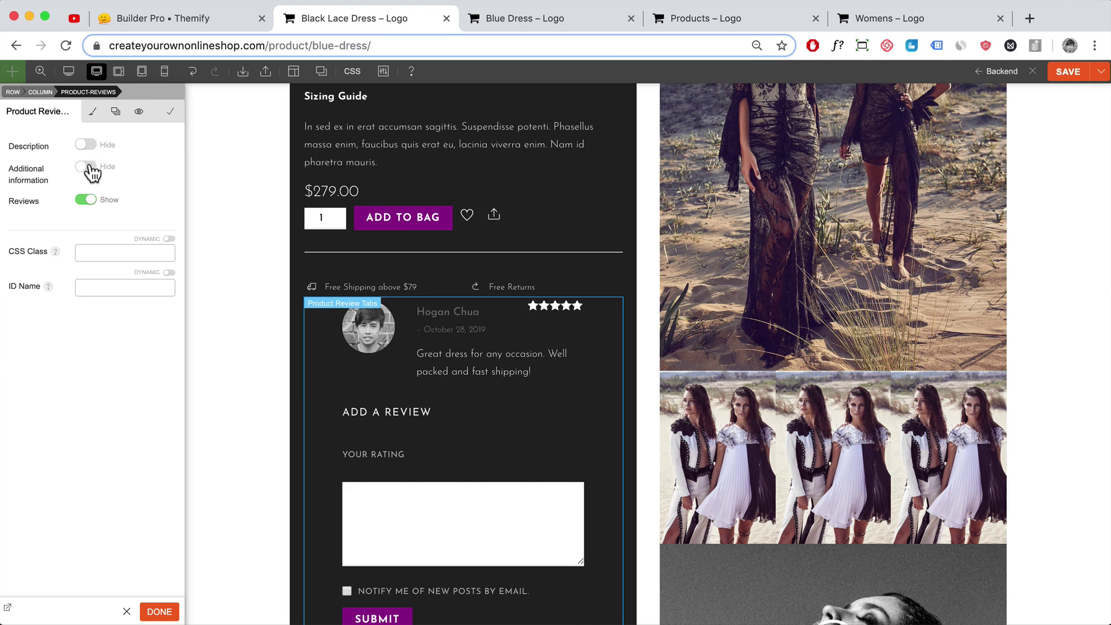
pyautogui.click(84, 148)
pyautogui.scroll(-2, 359, 390)
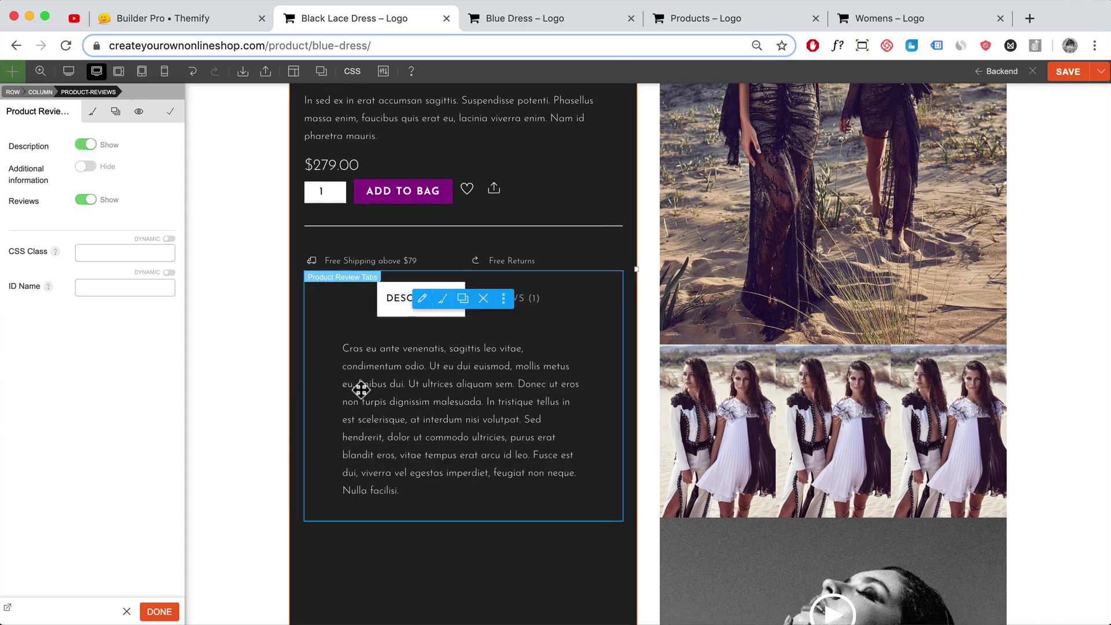
pyautogui.click(87, 167)
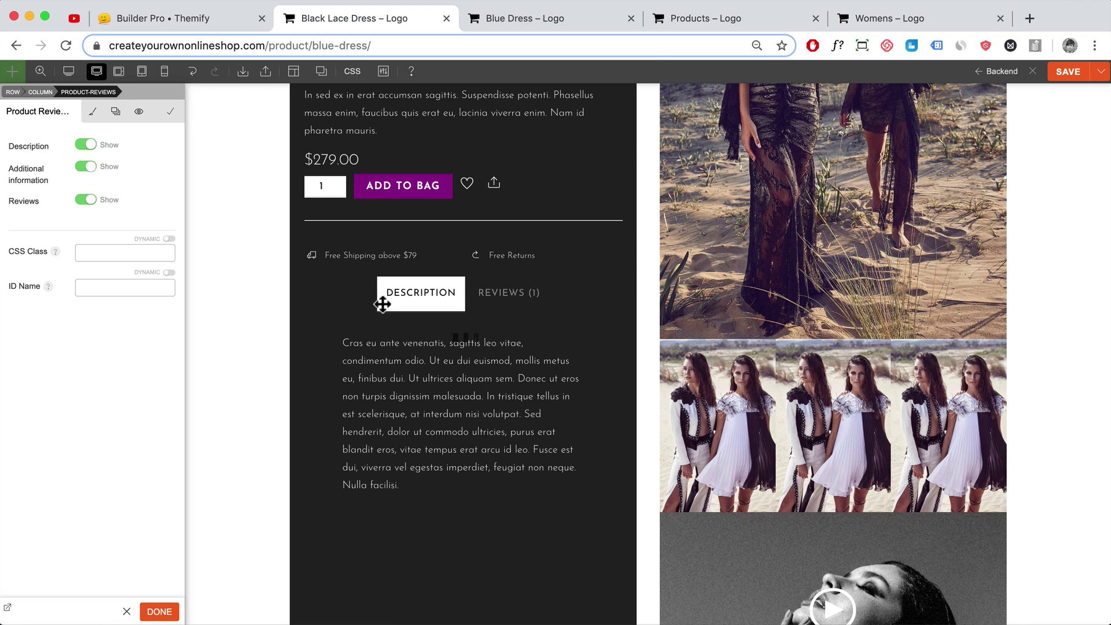
pyautogui.moveTo(365, 255)
pyautogui.click(159, 612)
# Look over the finished template, then switch to the shop's Products tab
pyautogui.scroll(-5, 480, 458)
pyautogui.scroll(-10, 480, 457)
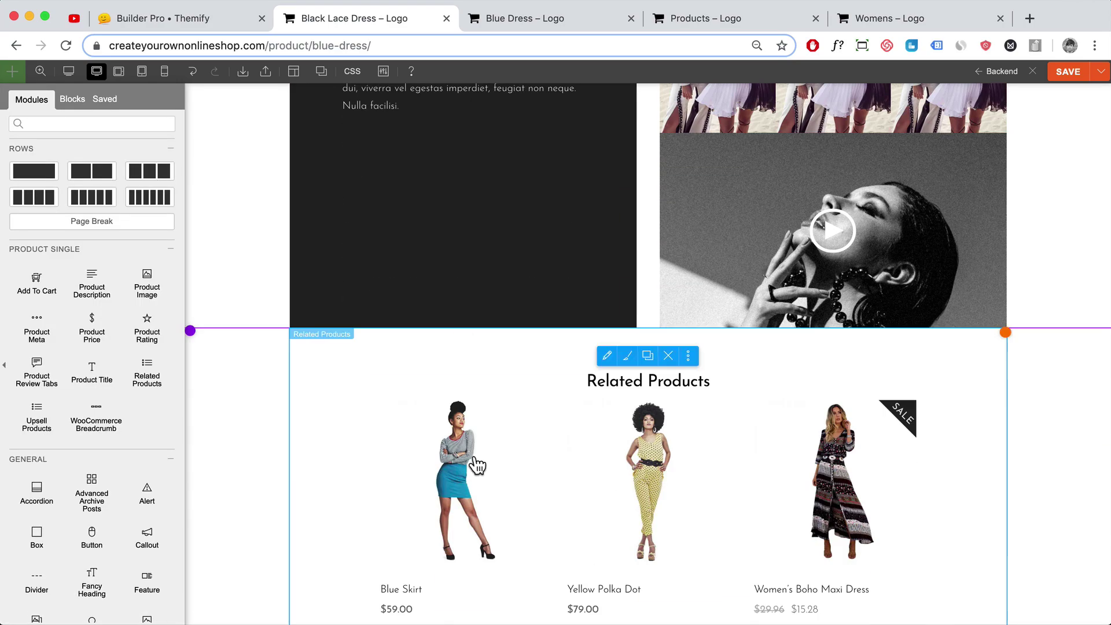
pyautogui.scroll(15, 381, 415)
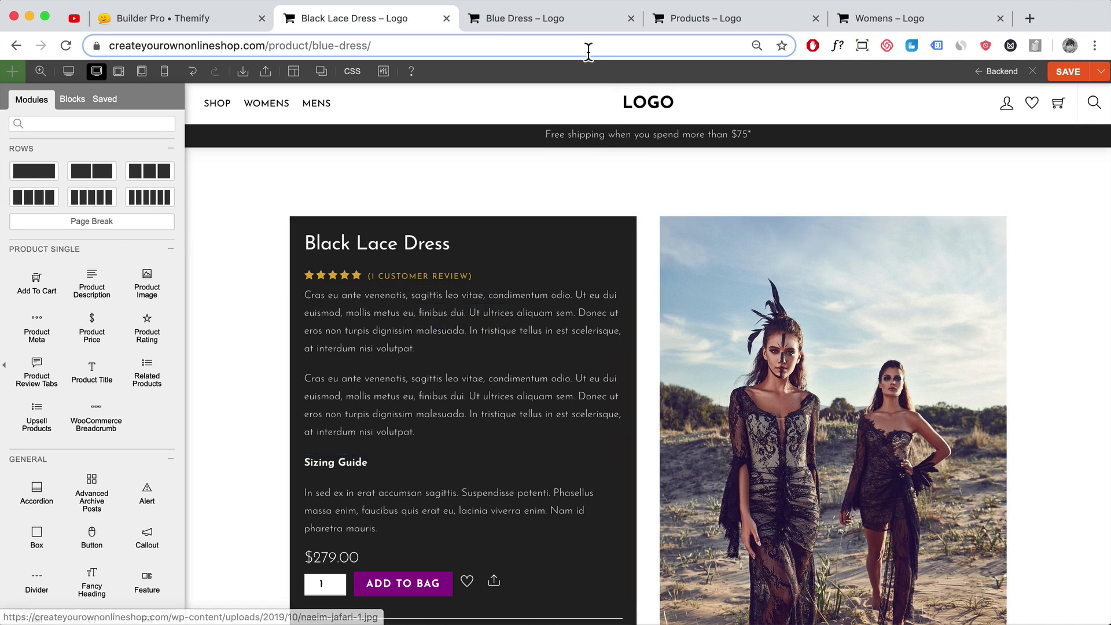
pyautogui.click(689, 21)
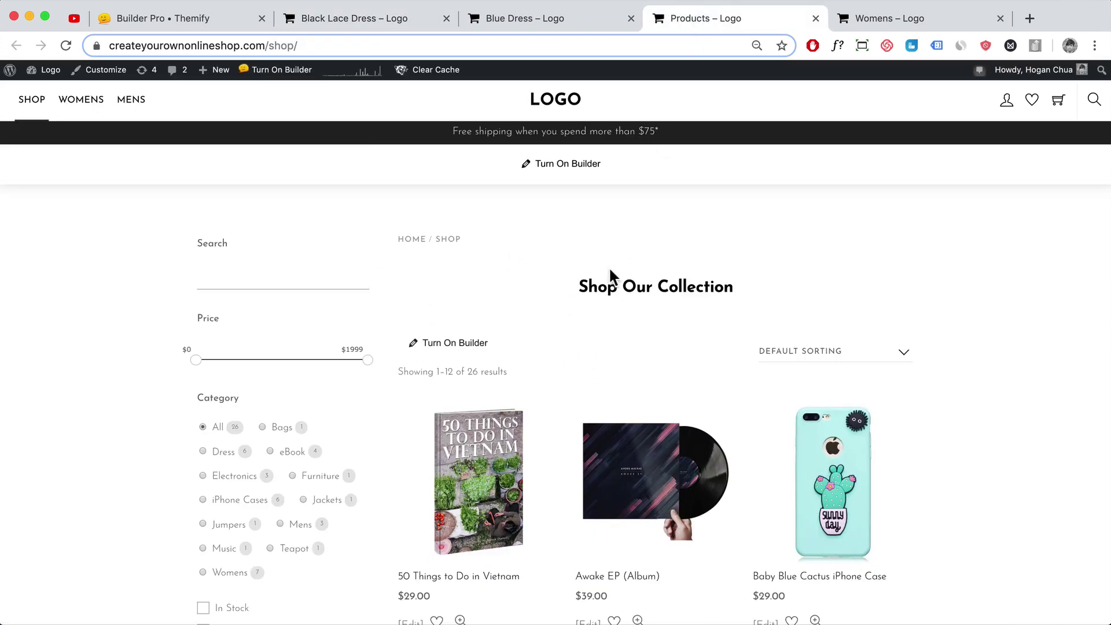
# Browse the shop, then view the Womens page's video hero and Shop Collection images
pyautogui.scroll(-1, 400, 360)
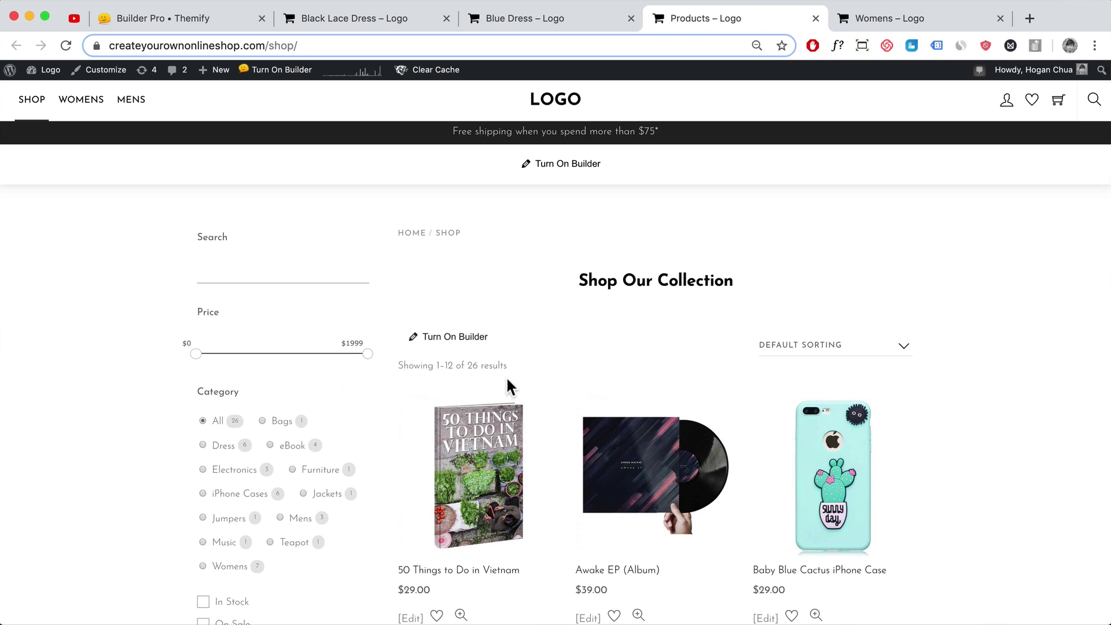
pyautogui.scroll(-5, 561, 400)
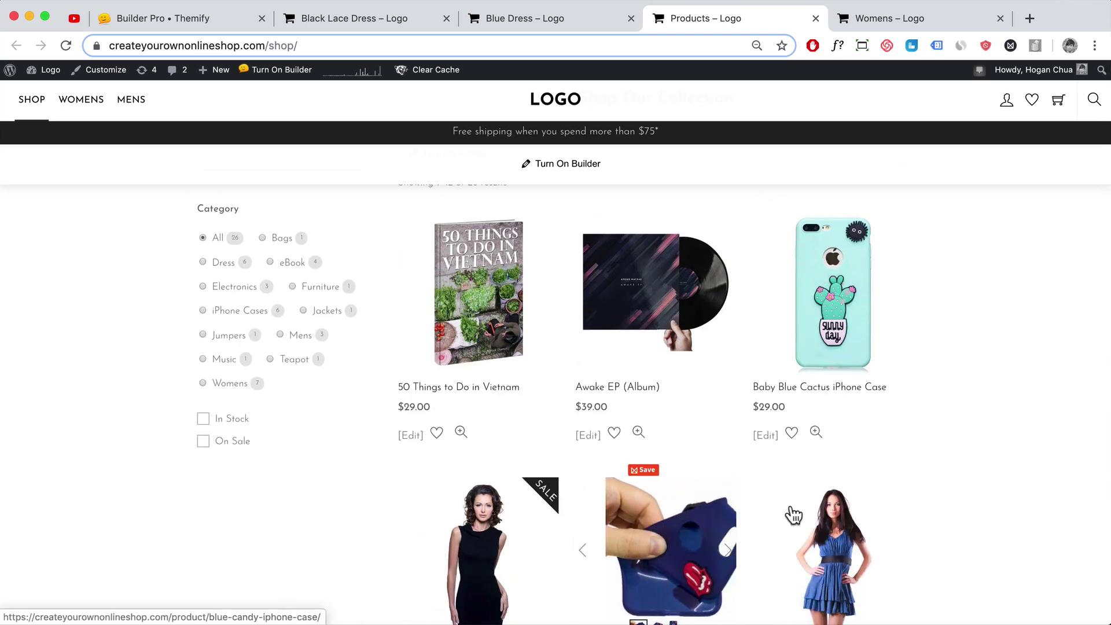
pyautogui.scroll(-15, 776, 503)
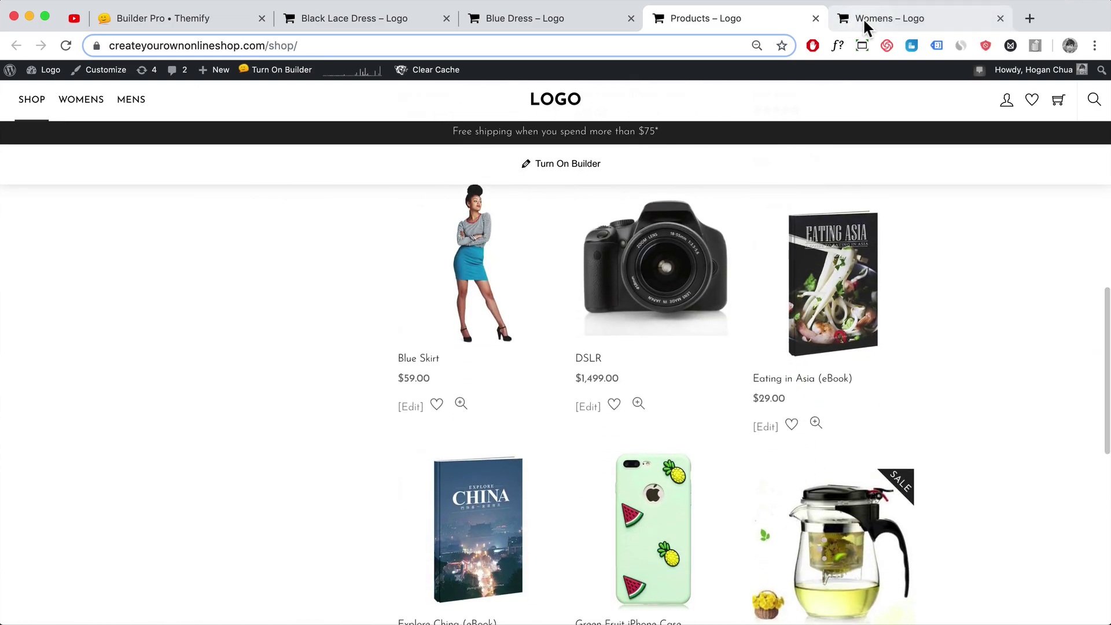
pyautogui.click(863, 17)
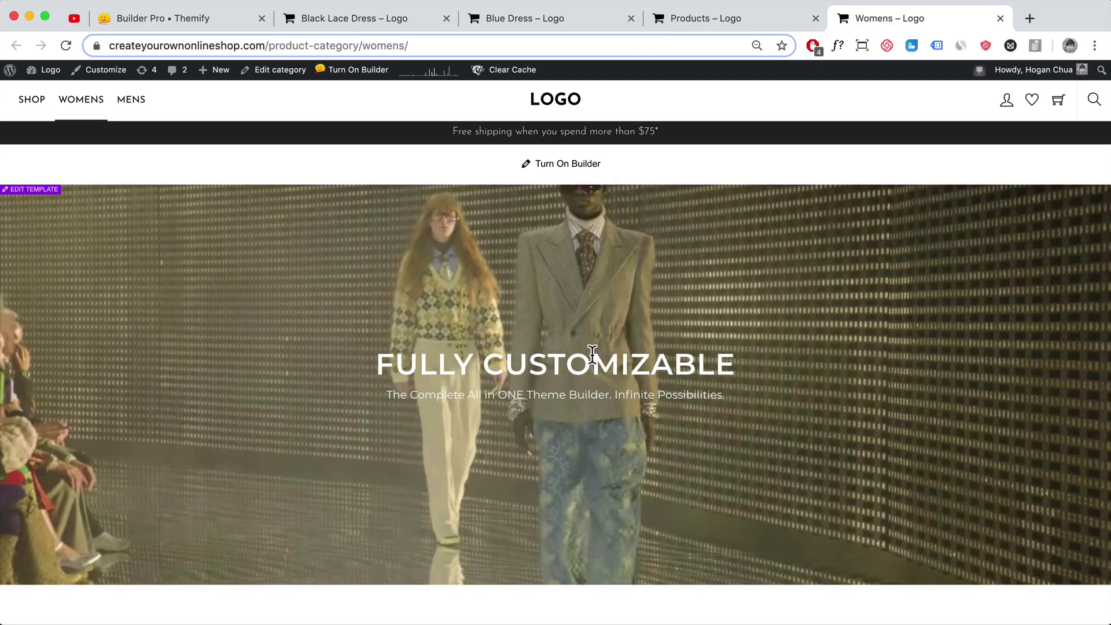
pyautogui.scroll(-6, 594, 356)
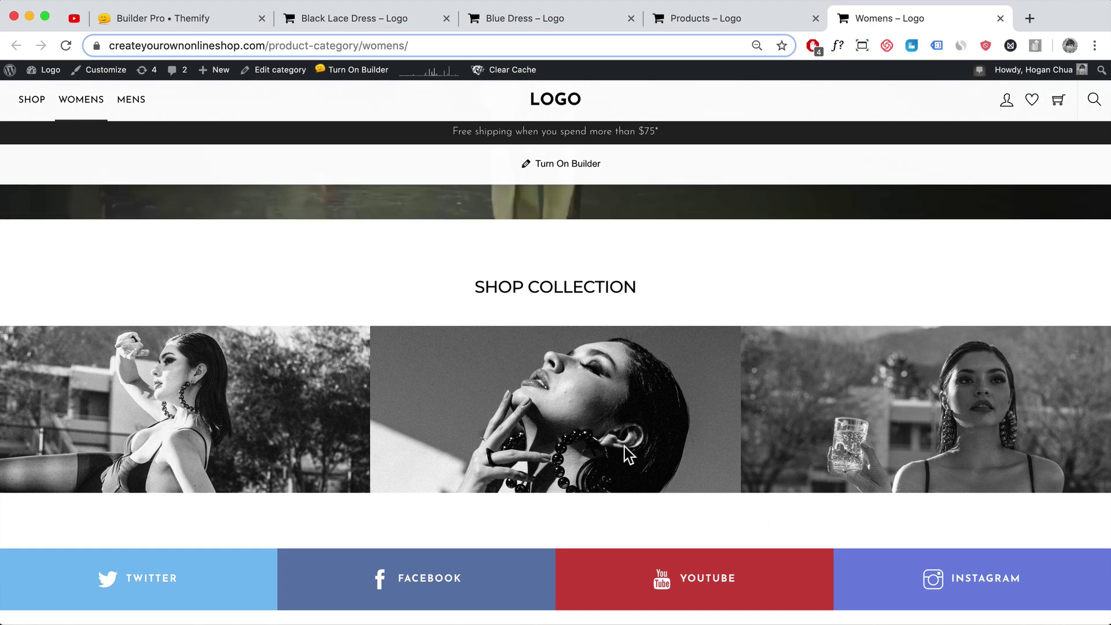
pyautogui.scroll(6, 595, 501)
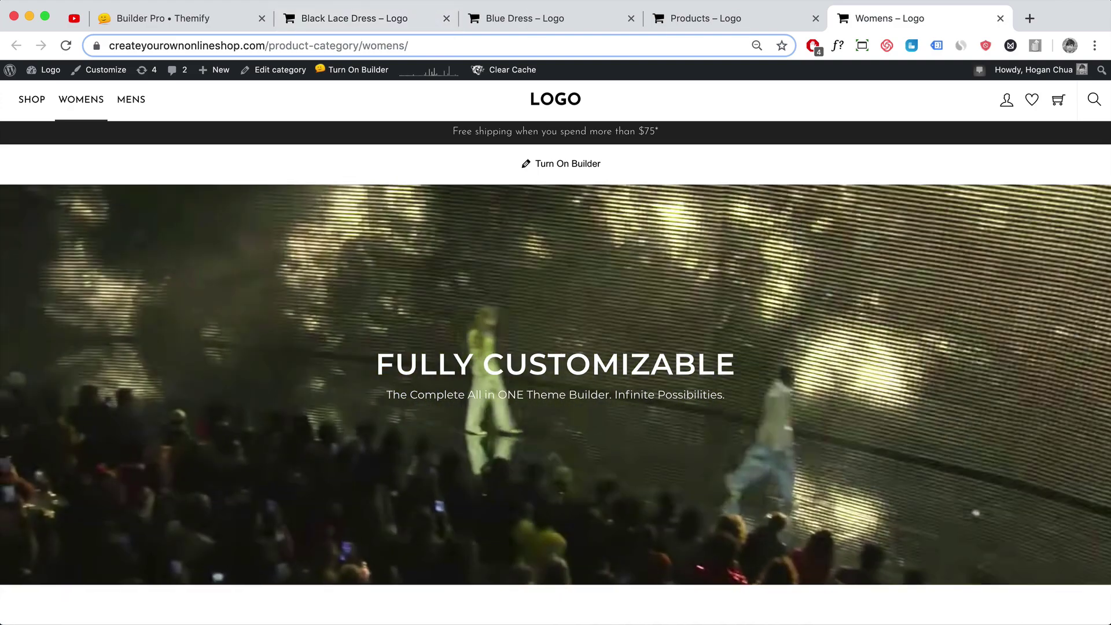
# Return to the Black Lace Dress tab and open Appearance > Themes
pyautogui.click(429, 28)
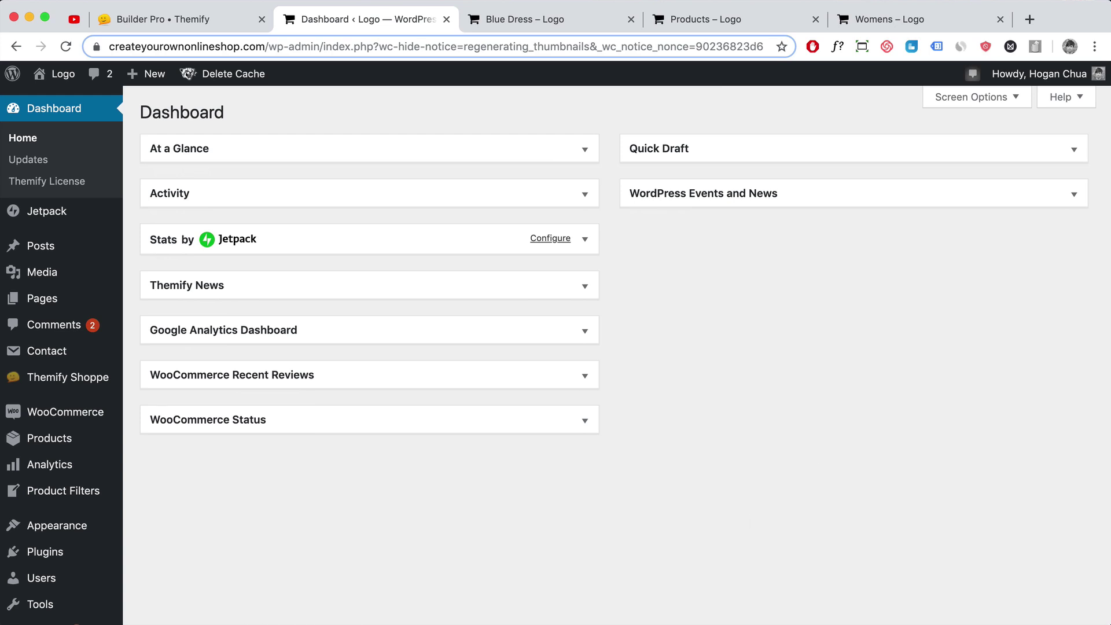
pyautogui.moveTo(68, 529)
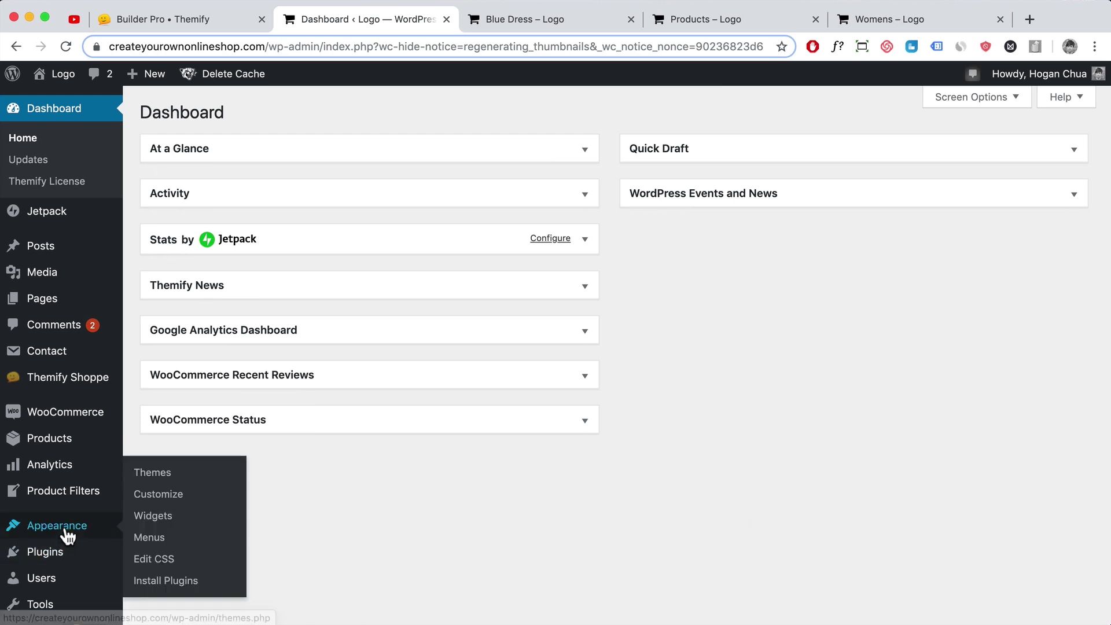
pyautogui.click(145, 478)
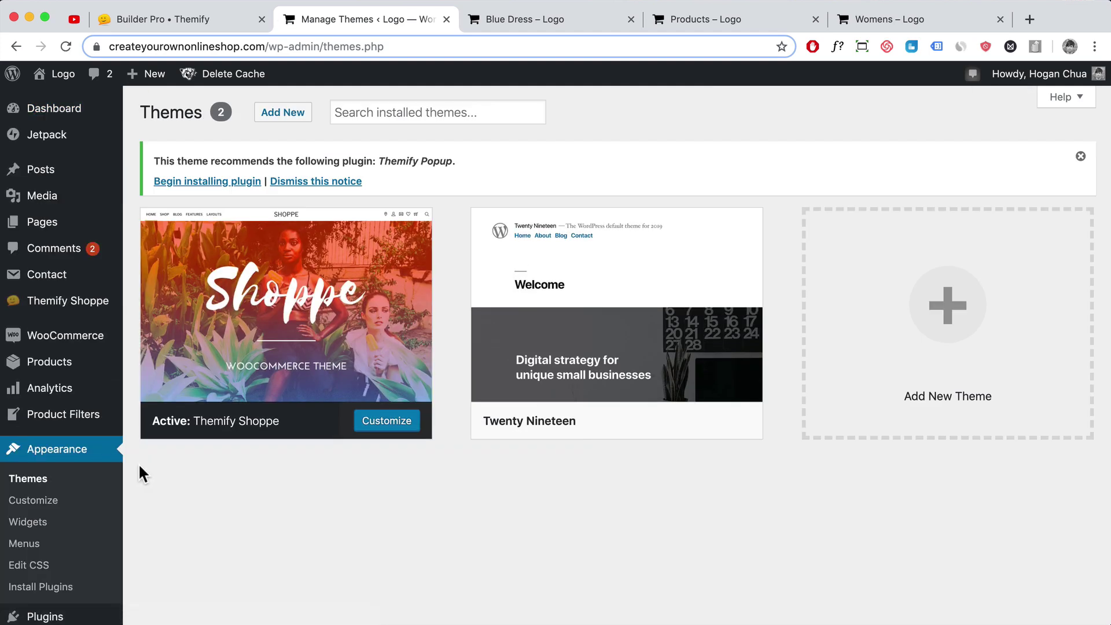
# Activate Twenty Nineteen, delete Themify Shoppe, and go to Add New themes
pyautogui.moveTo(509, 315)
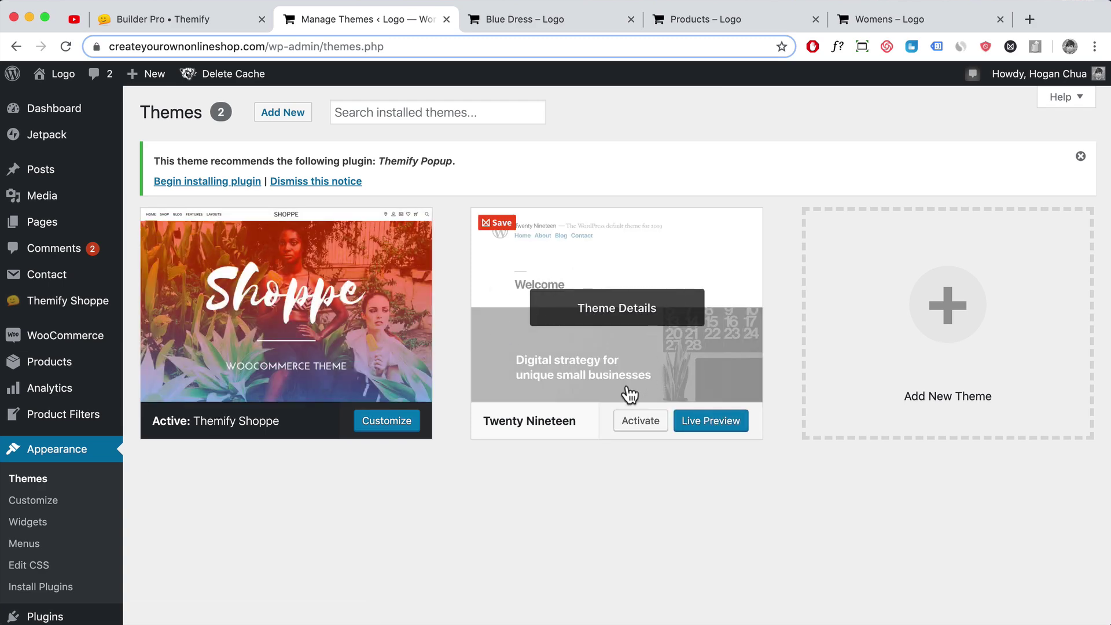
pyautogui.click(641, 428)
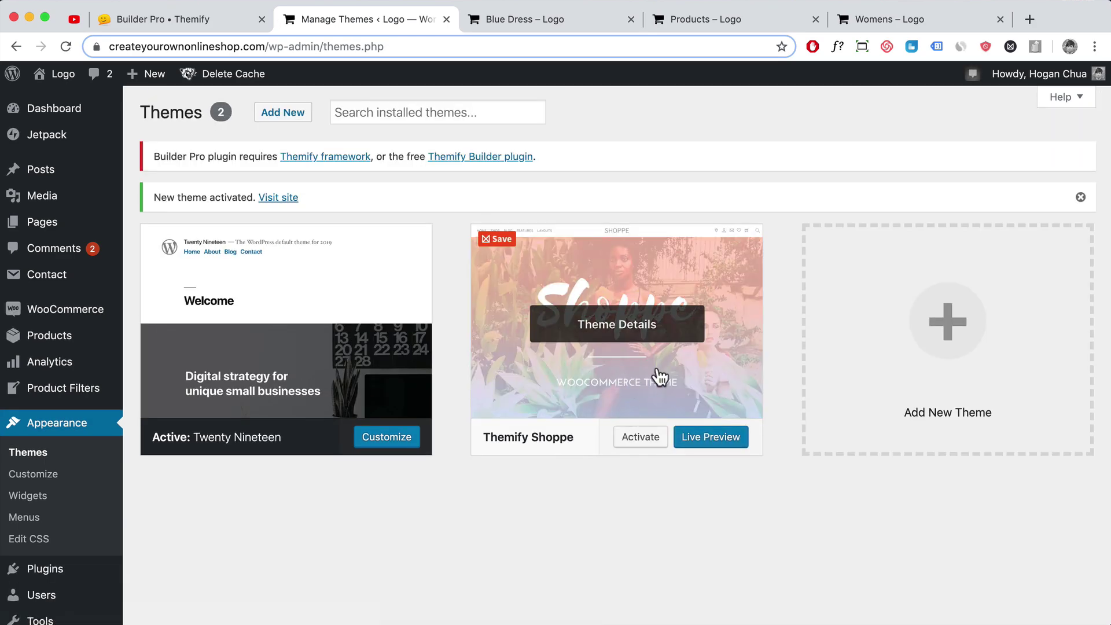
pyautogui.click(654, 380)
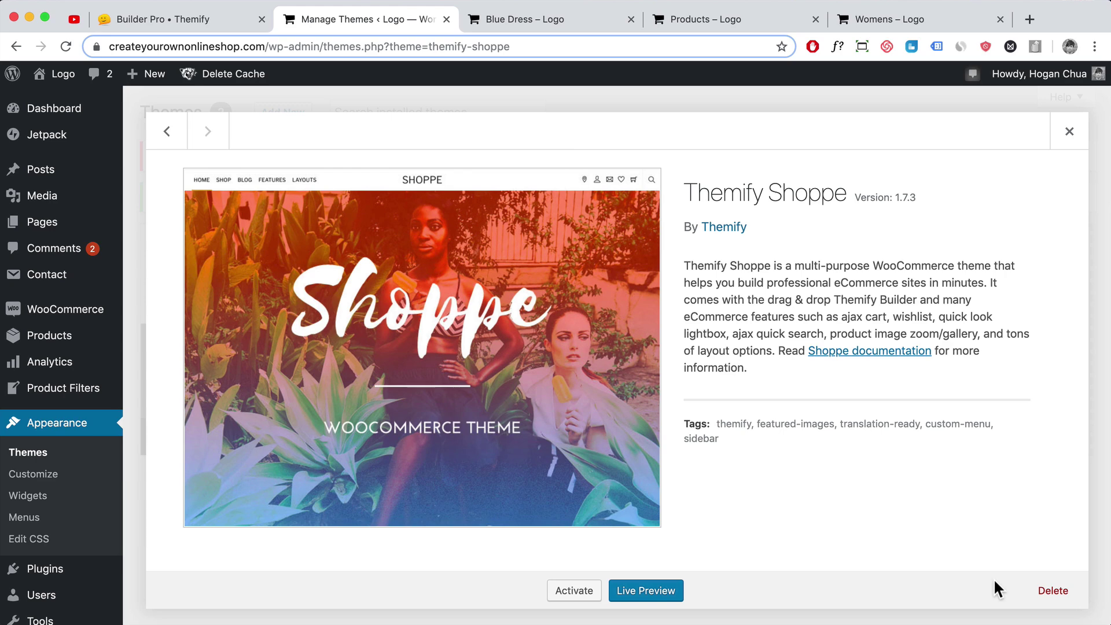
pyautogui.click(1048, 591)
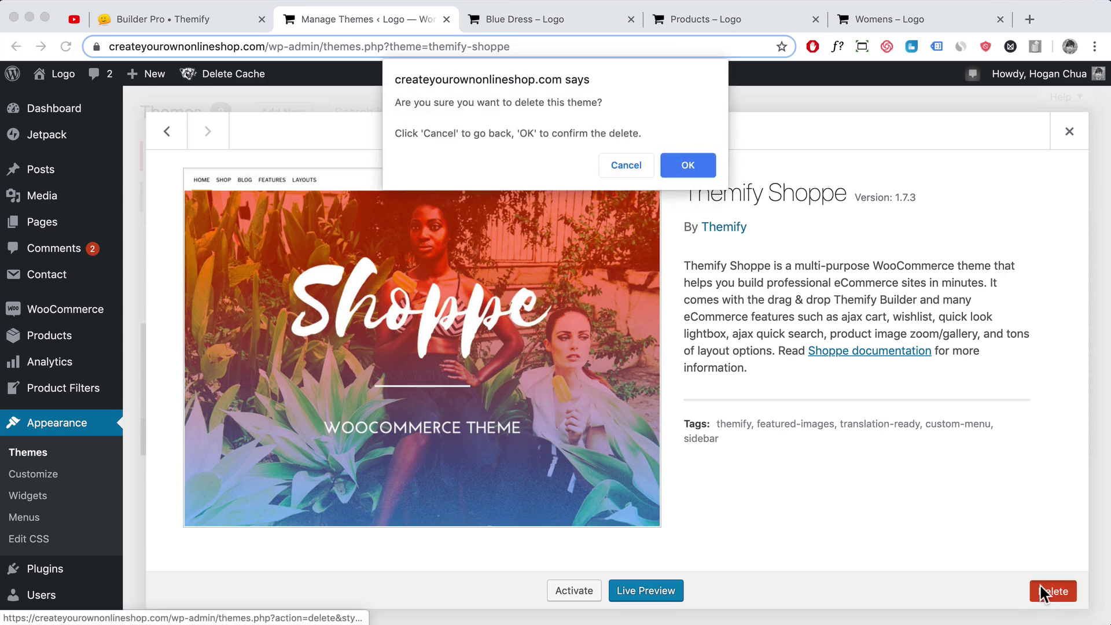
pyautogui.click(678, 167)
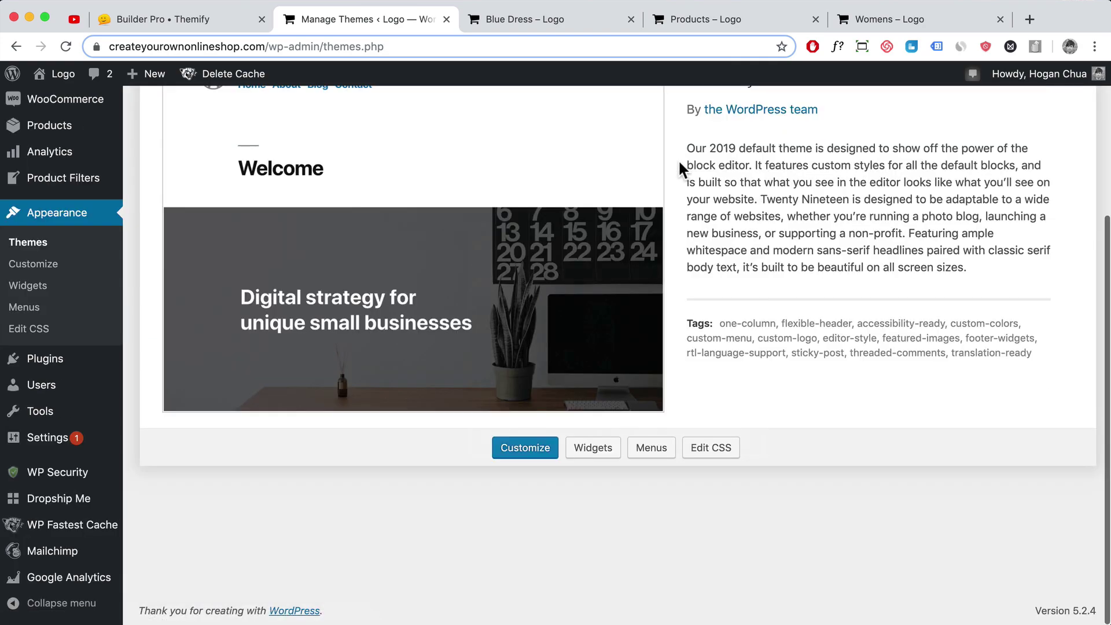
pyautogui.scroll(5, 659, 176)
pyautogui.click(290, 115)
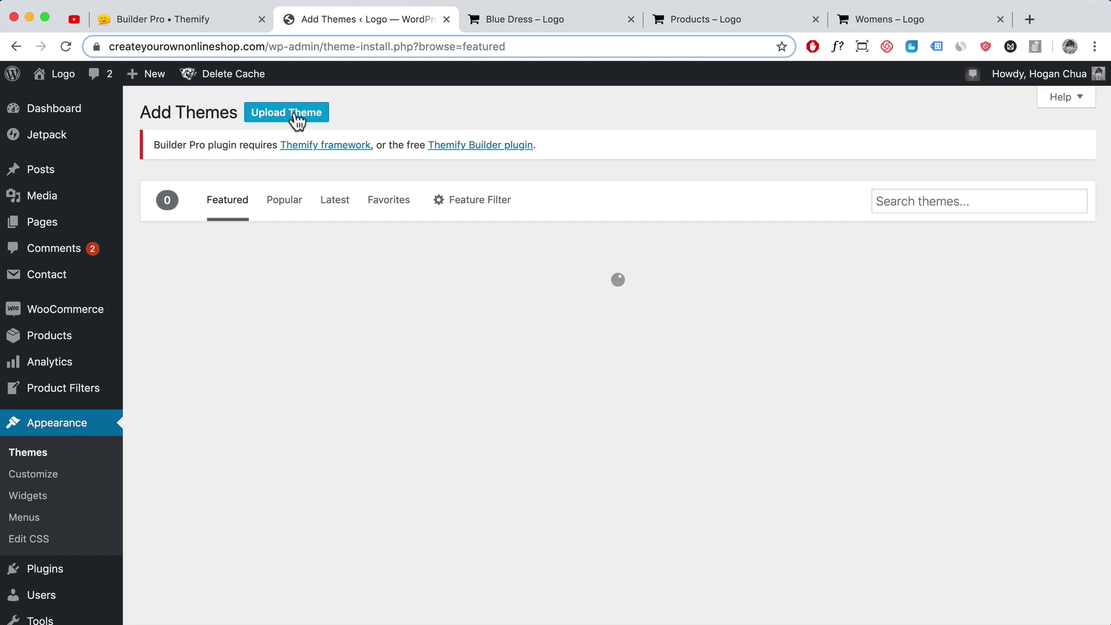
# Upload and install themify-shoppe.zip, then activate the Themify Shoppe theme
pyautogui.click(293, 115)
pyautogui.click(508, 290)
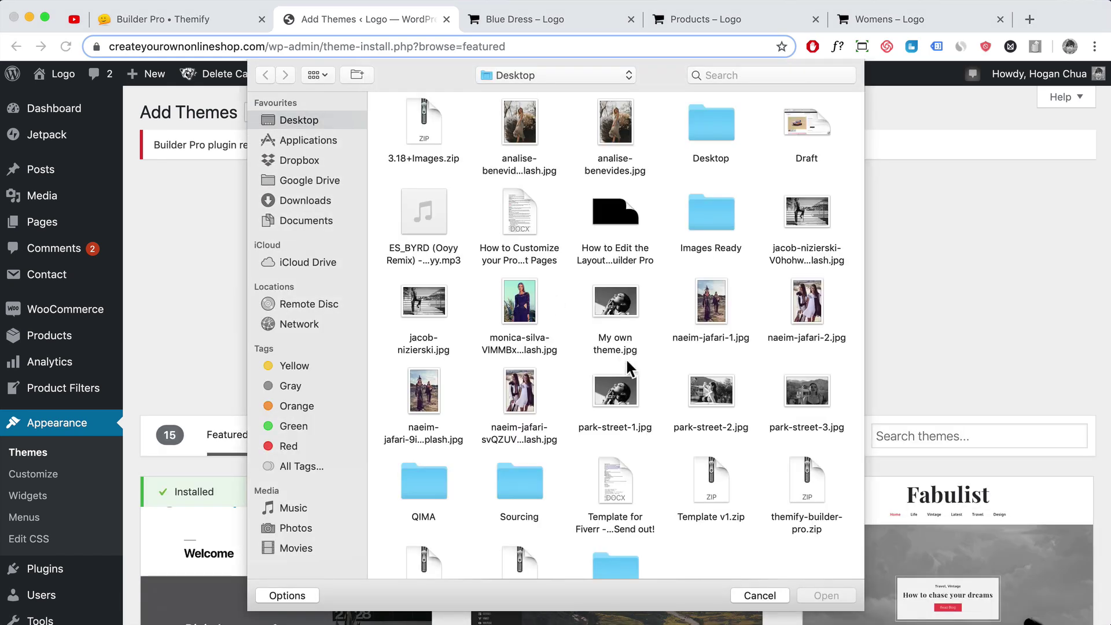
pyautogui.scroll(-2, 627, 362)
pyautogui.click(527, 516)
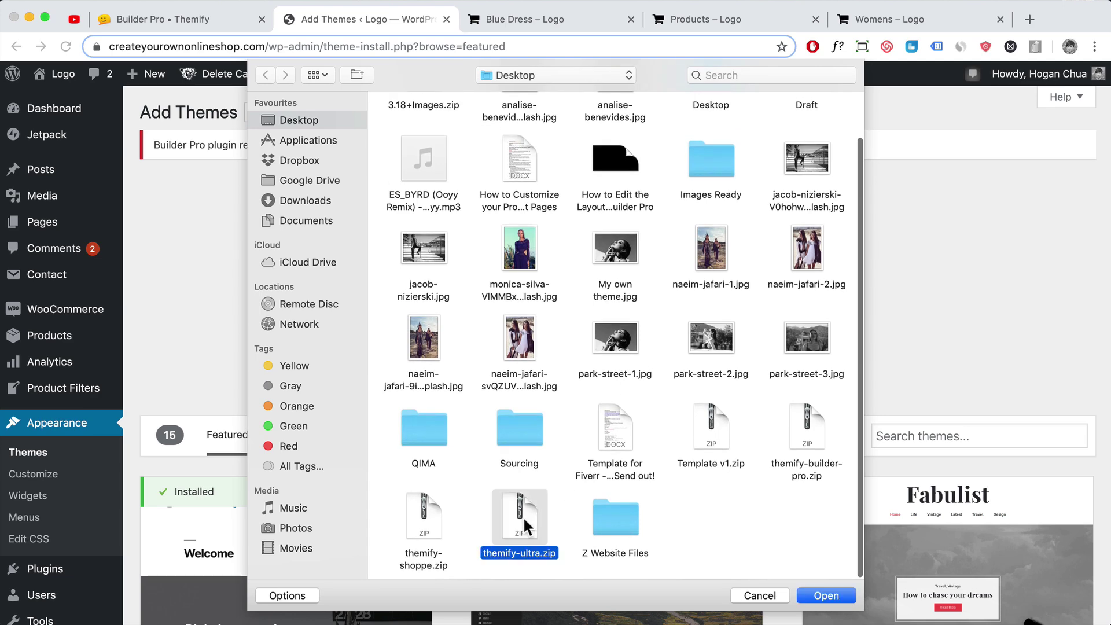
pyautogui.scroll(1, 471, 509)
pyautogui.click(415, 518)
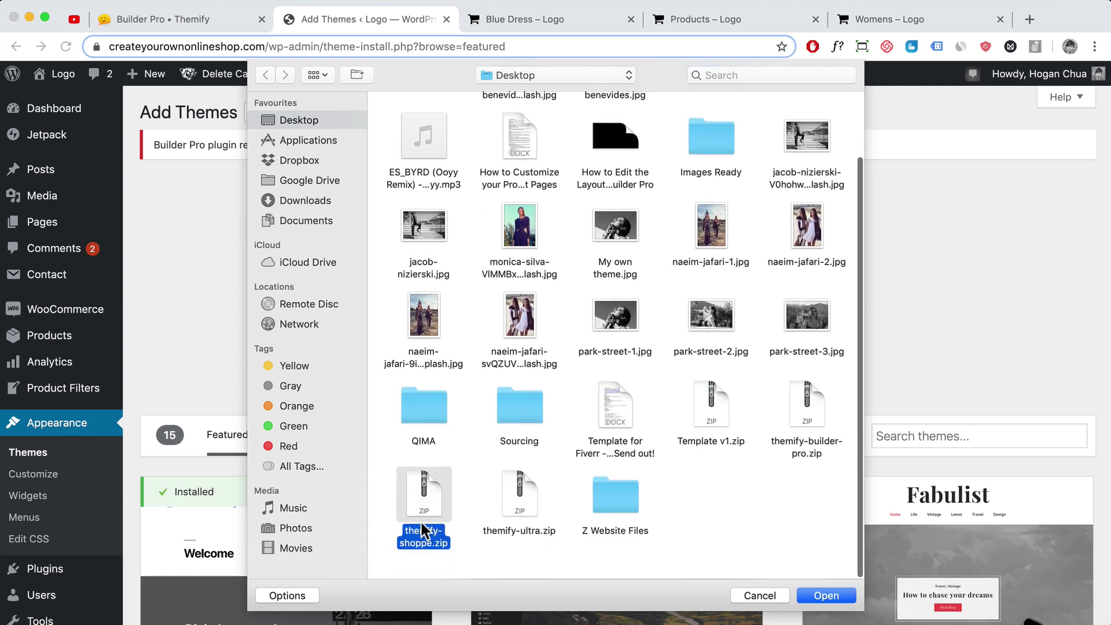
pyautogui.click(812, 594)
pyautogui.click(508, 320)
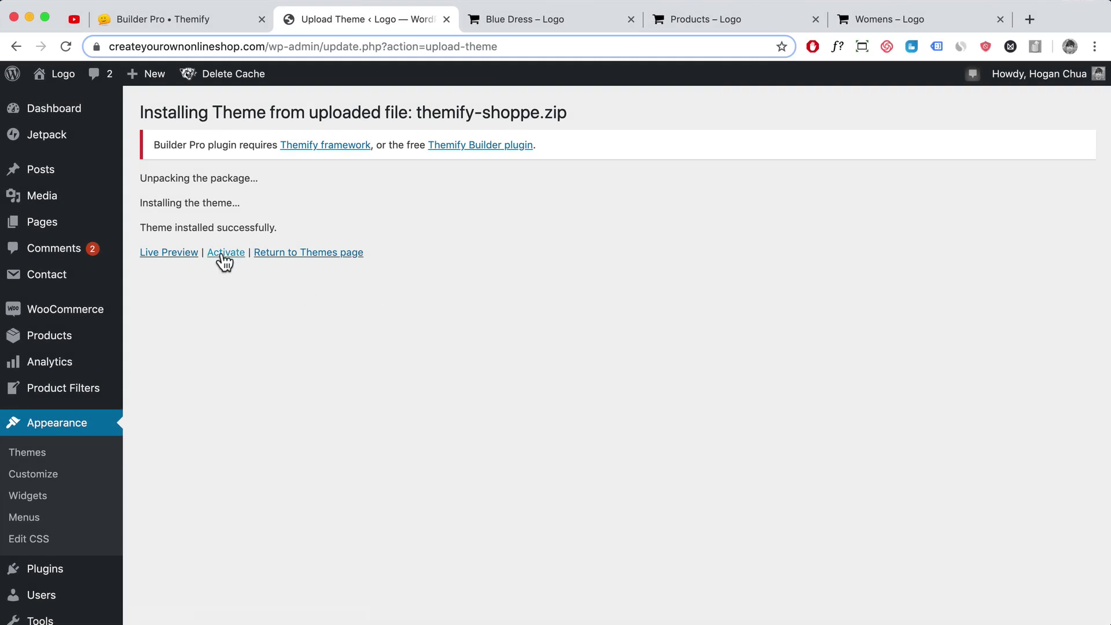
pyautogui.click(224, 253)
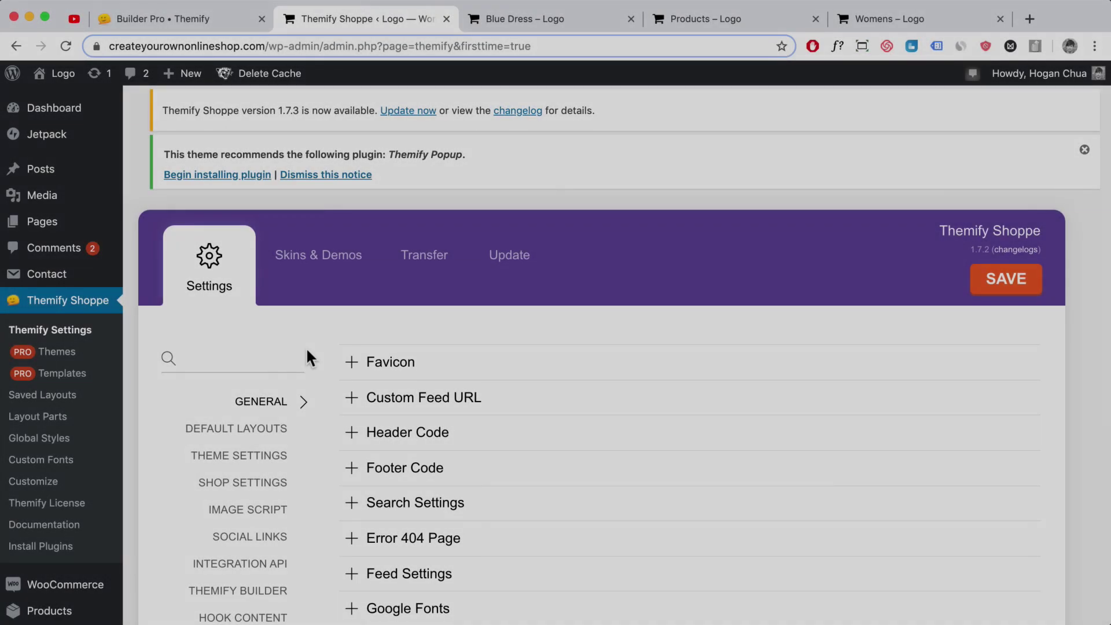
pyautogui.scroll(-5, 92, 417)
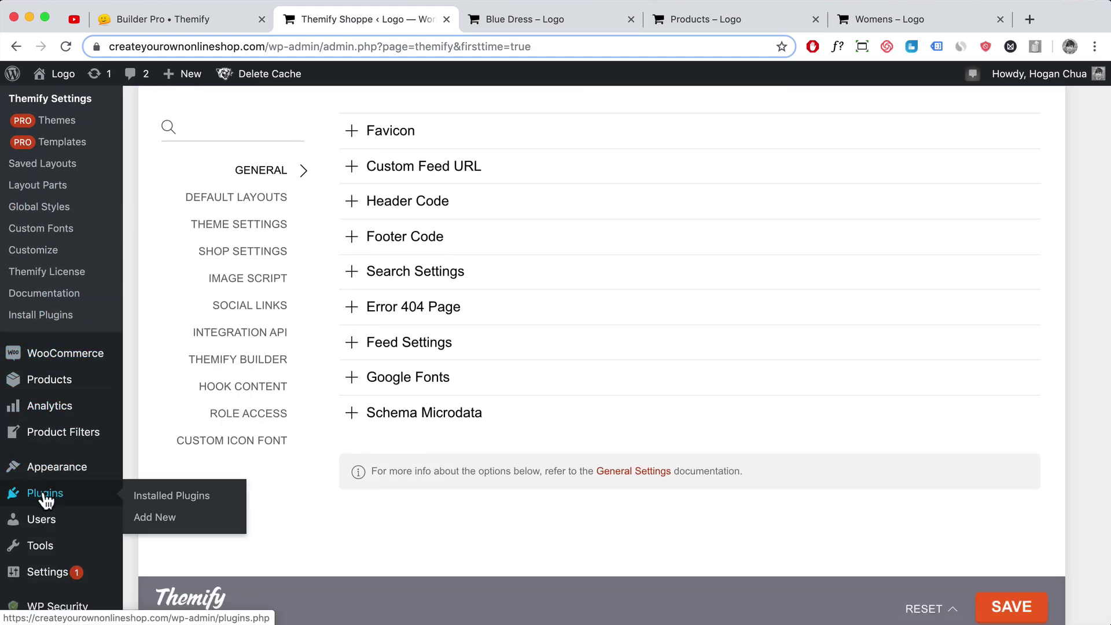
# Search Plugins > Add New for 'themify b' to list Themify Builder results
pyautogui.click(45, 498)
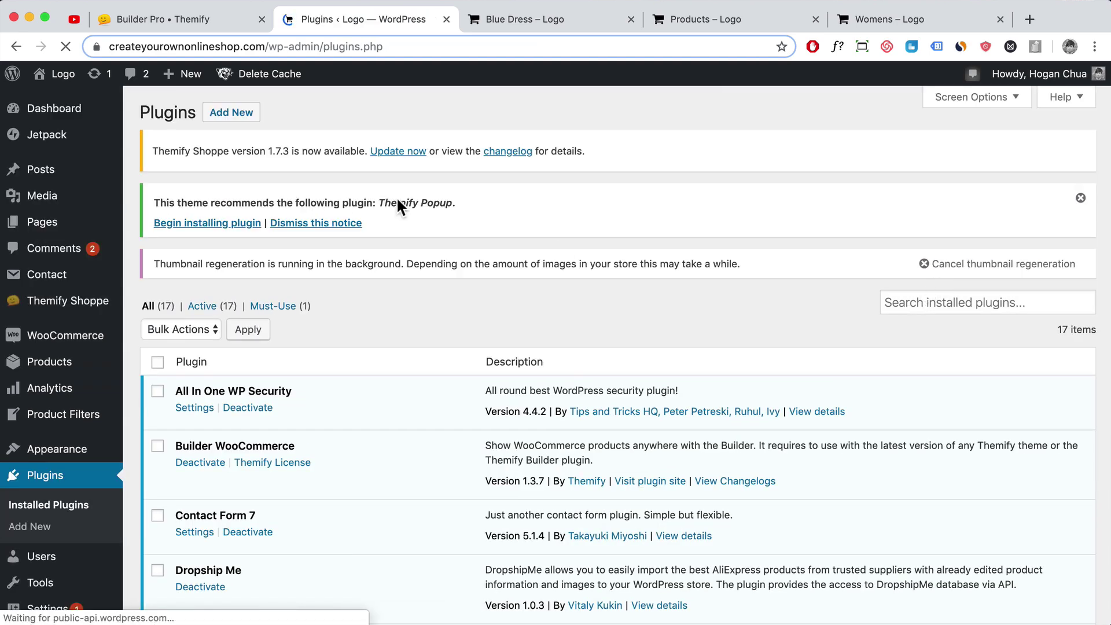
pyautogui.click(250, 117)
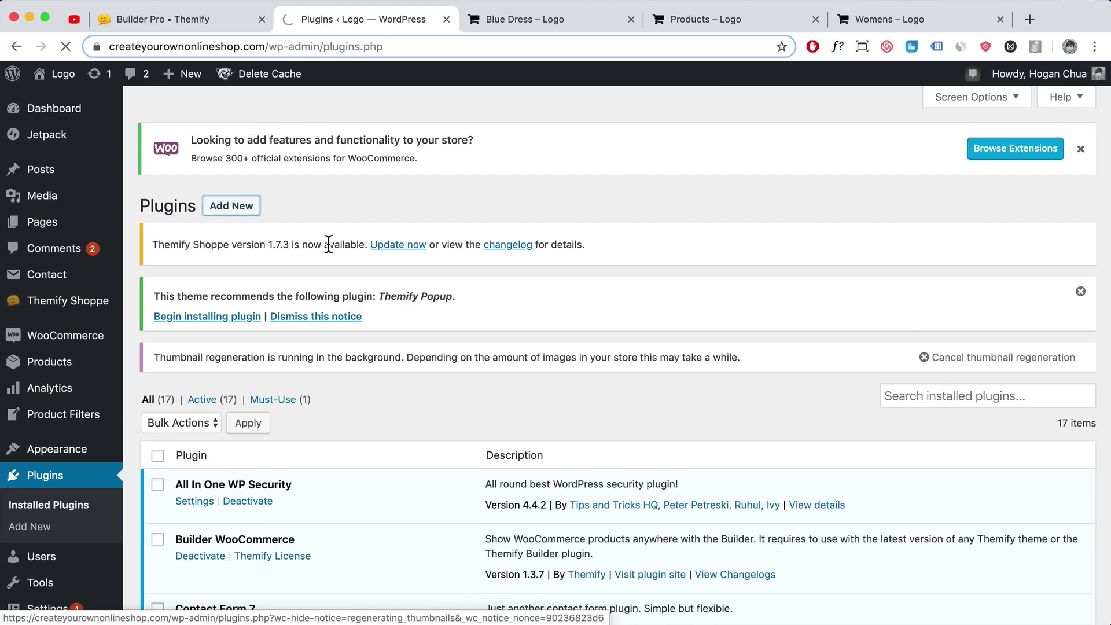
pyautogui.click(231, 205)
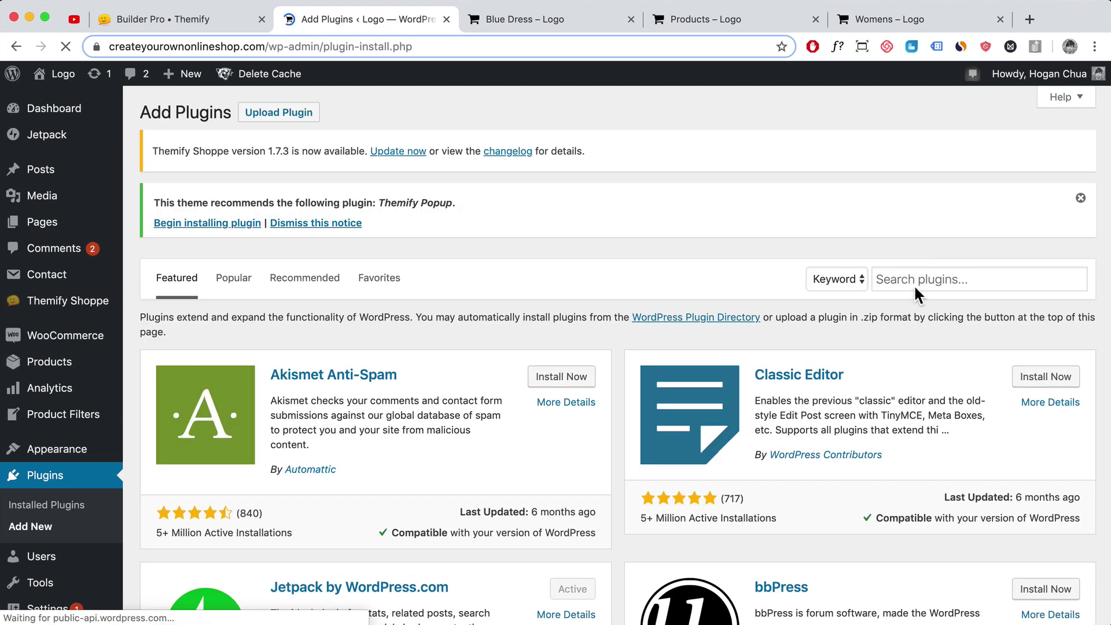
pyautogui.click(915, 286)
pyautogui.write('themify builder')
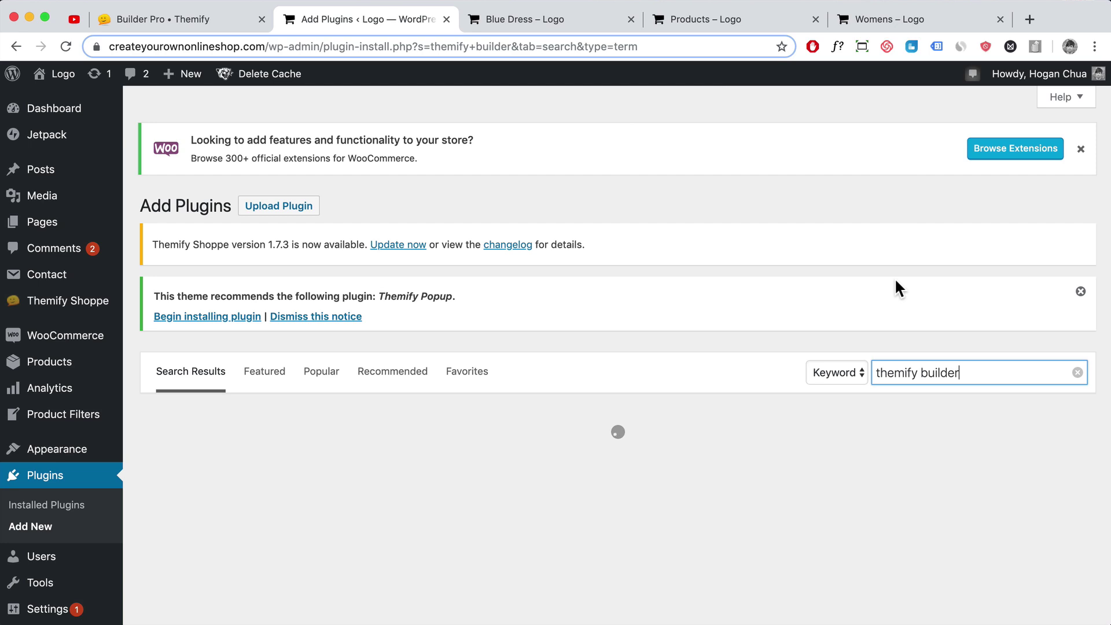
pyautogui.scroll(-2, 865, 287)
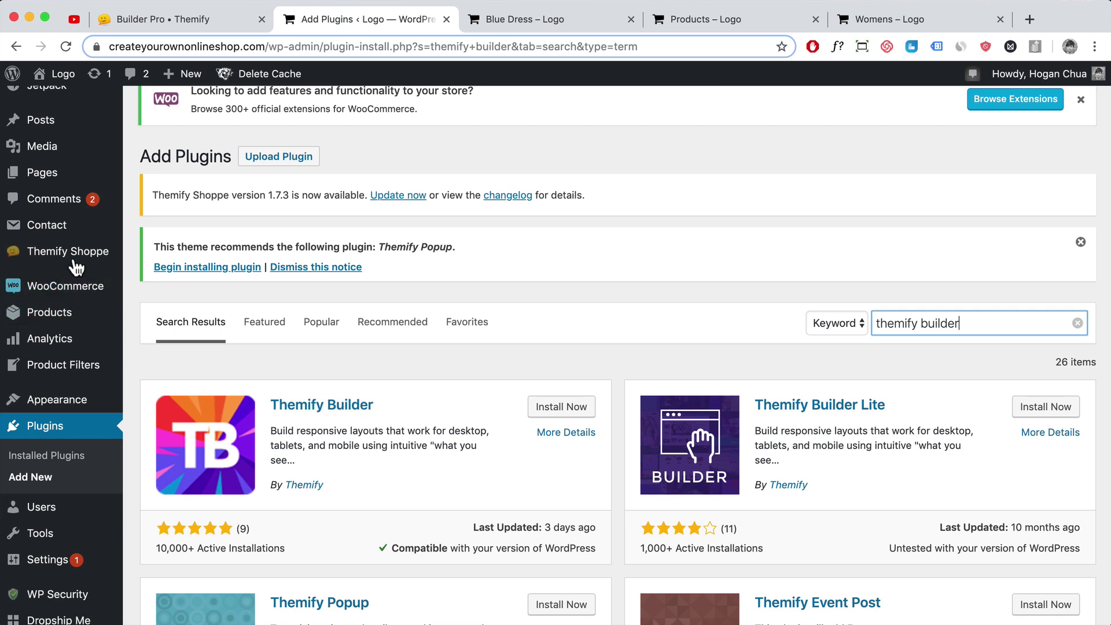
# Check the Builder Pro page on Themify's site, then return to the plugin results
pyautogui.moveTo(79, 263)
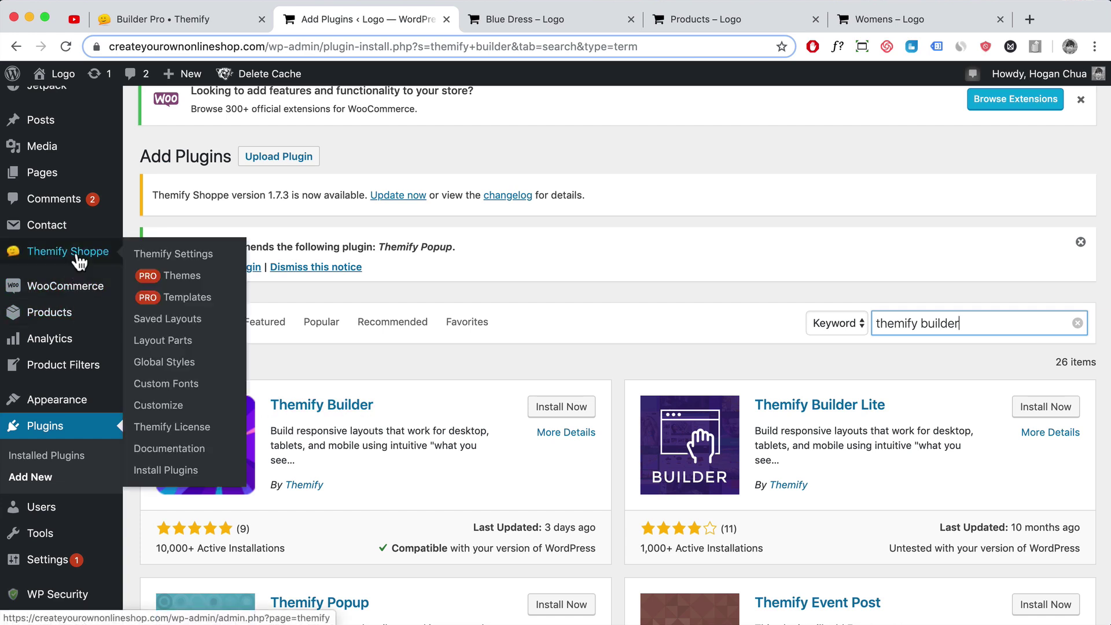
pyautogui.click(202, 23)
pyautogui.scroll(10, 657, 303)
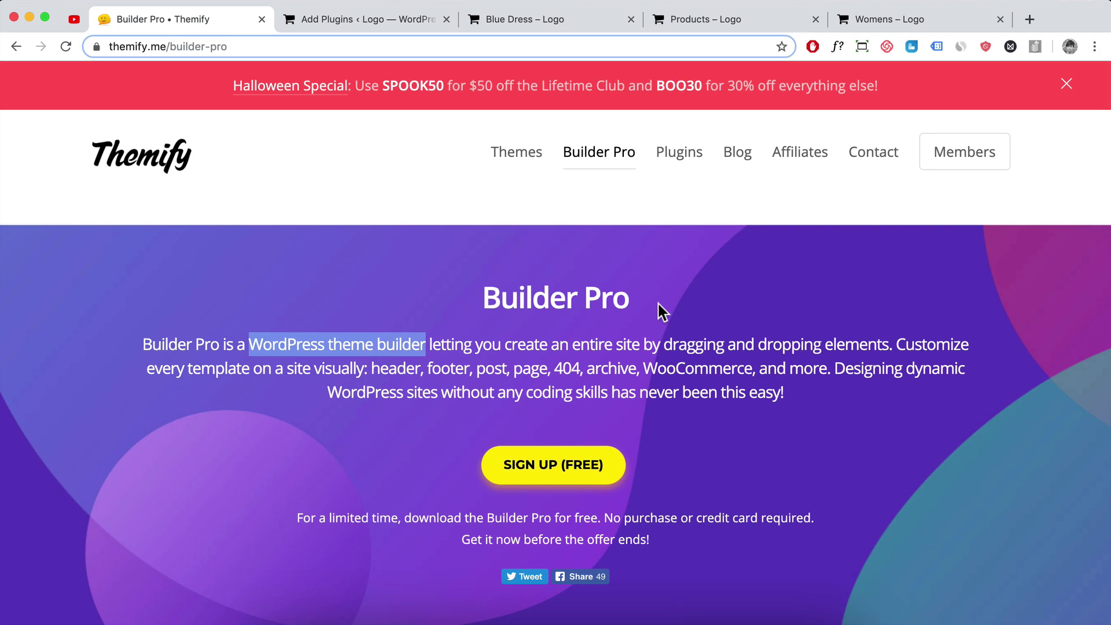
pyautogui.click(379, 19)
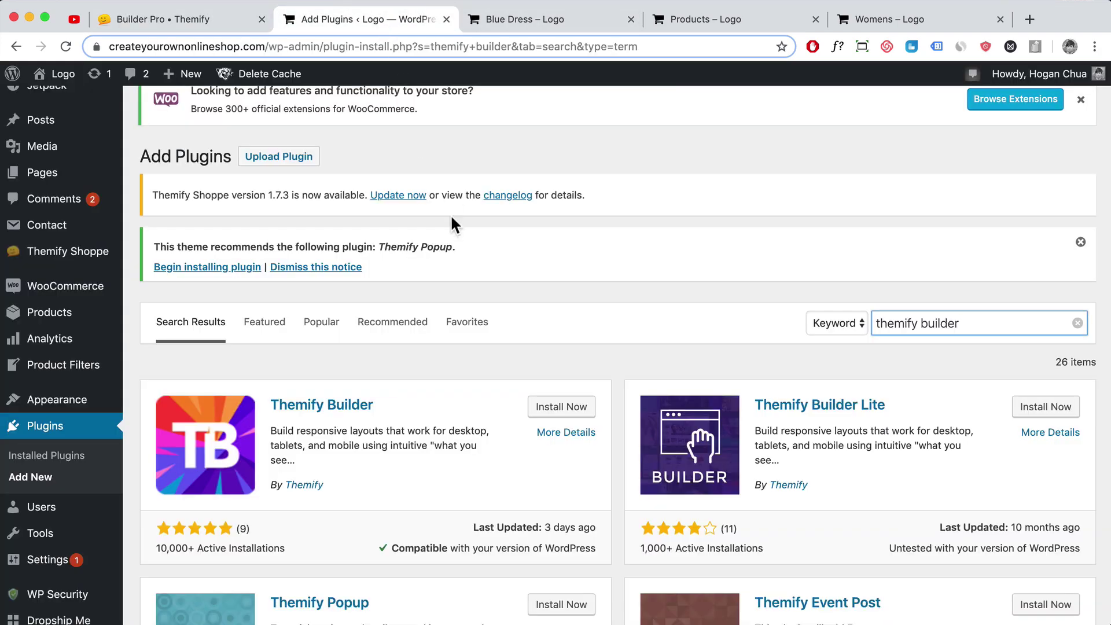
pyautogui.scroll(2, 327, 201)
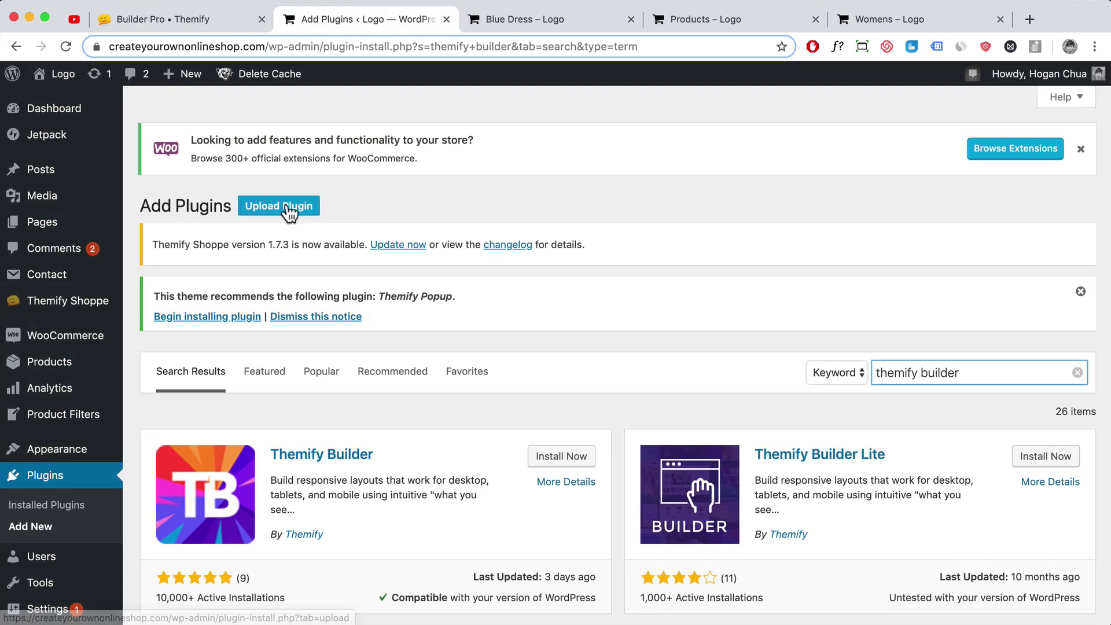
# Start uploading themify-builder-pro.zip, cancel, then open the Builder Pro Themes list
pyautogui.click(288, 212)
pyautogui.click(491, 466)
pyautogui.click(810, 432)
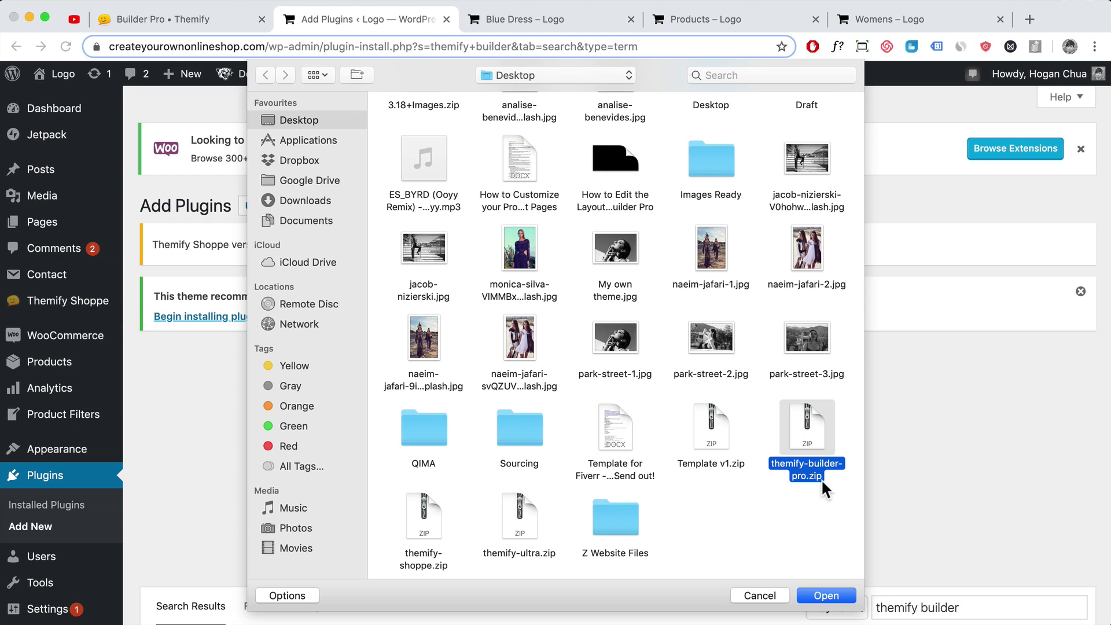
pyautogui.click(763, 596)
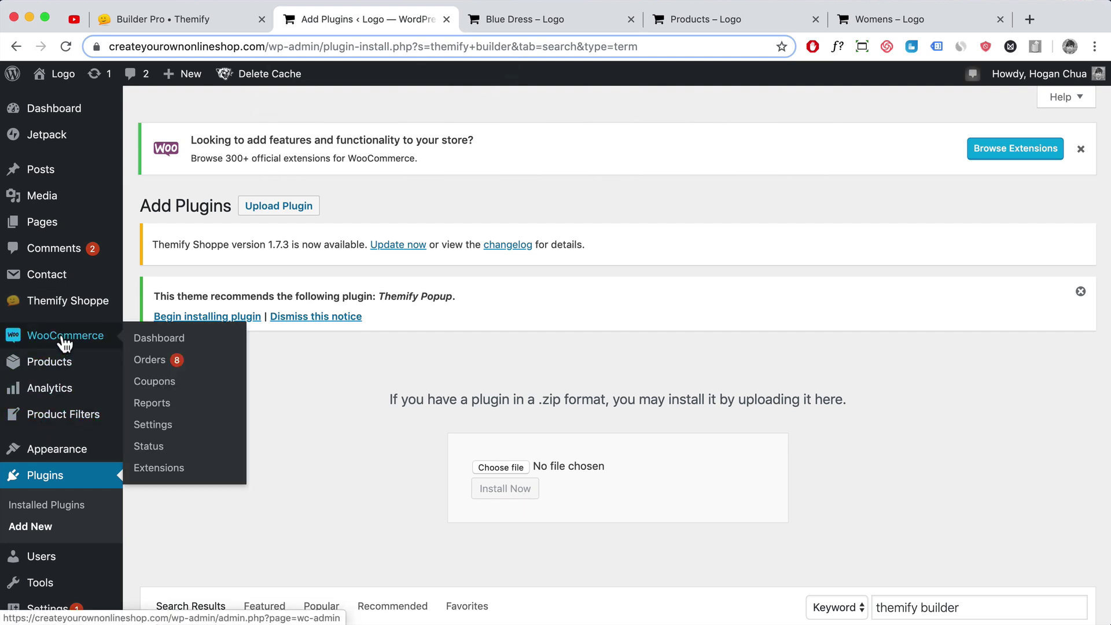
pyautogui.moveTo(65, 313)
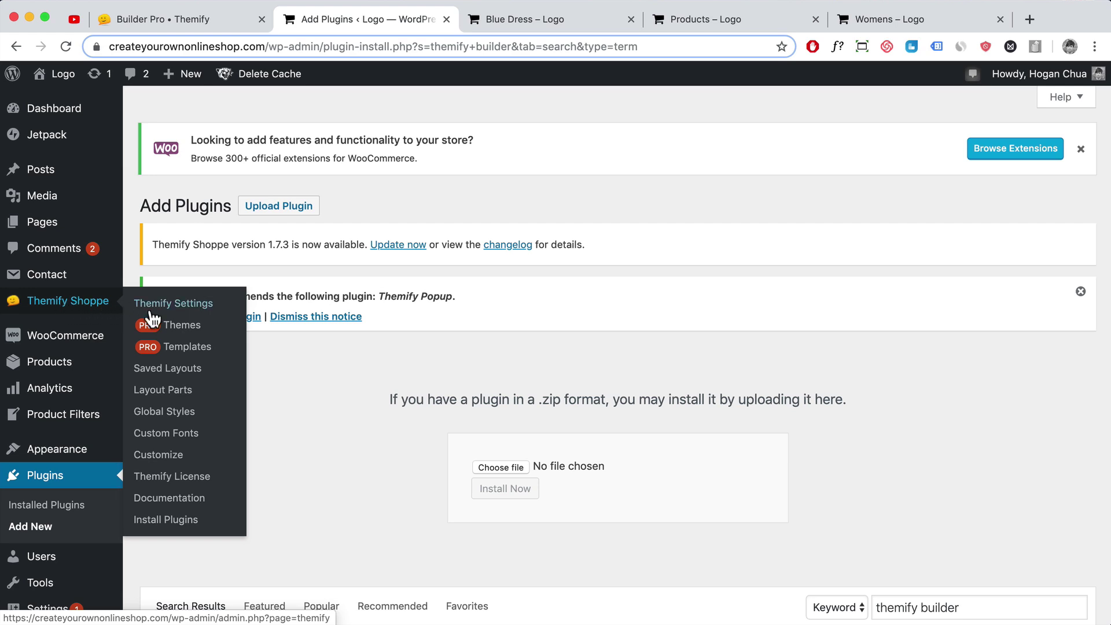
pyautogui.click(174, 328)
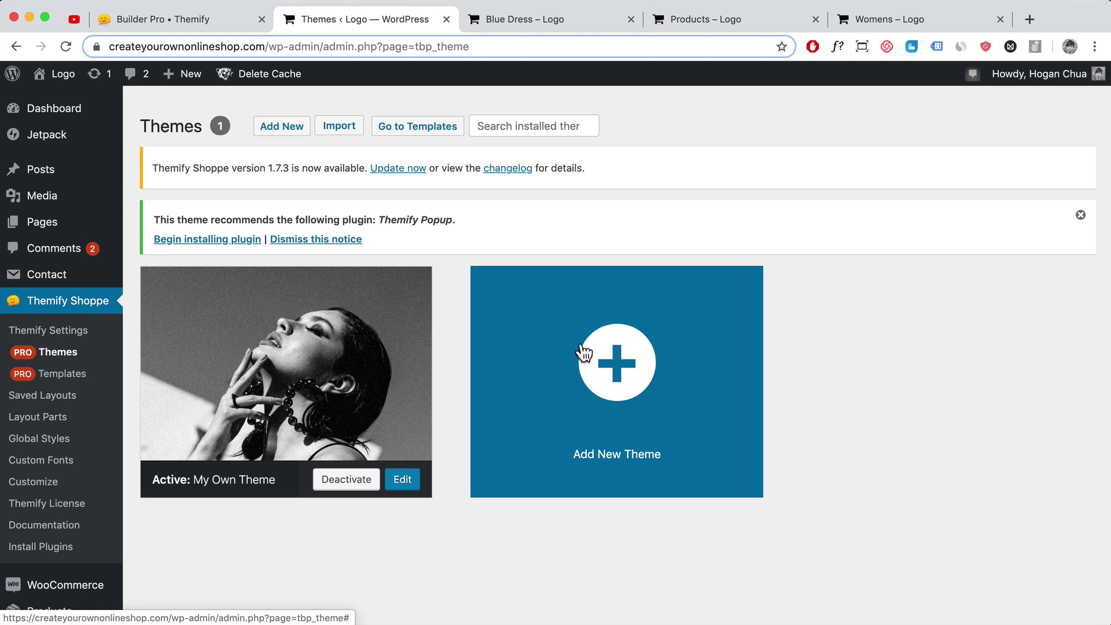
# Create and activate a new theme 'Custom Theme by Me' from the Blank layout, then dismiss the activation notice
pyautogui.click(595, 359)
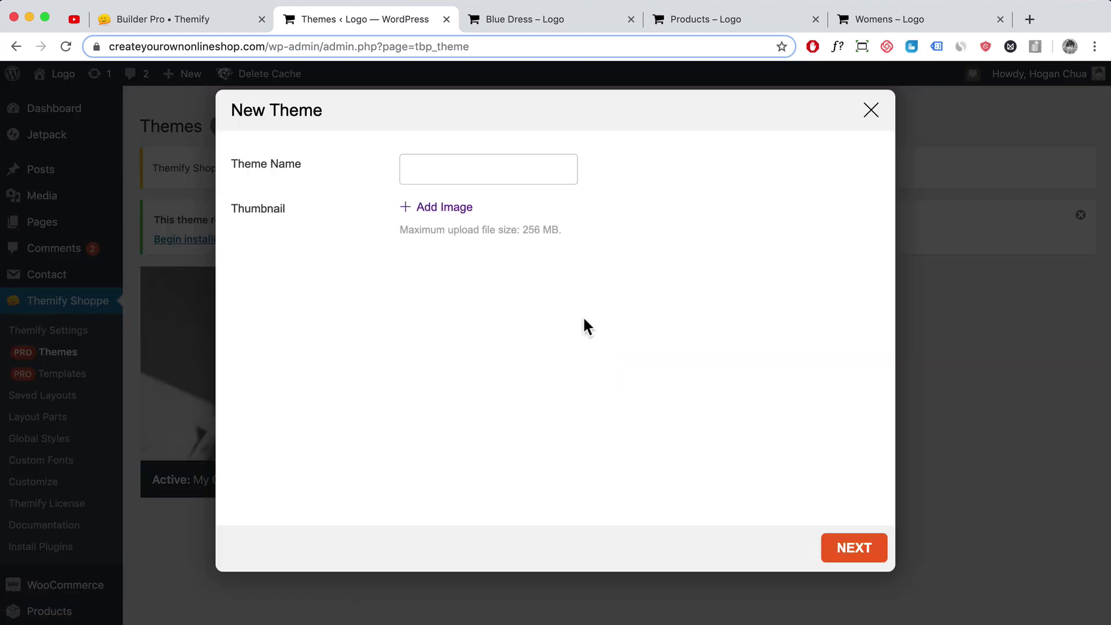
pyautogui.click(477, 169)
pyautogui.write('Custom Theme by Me')
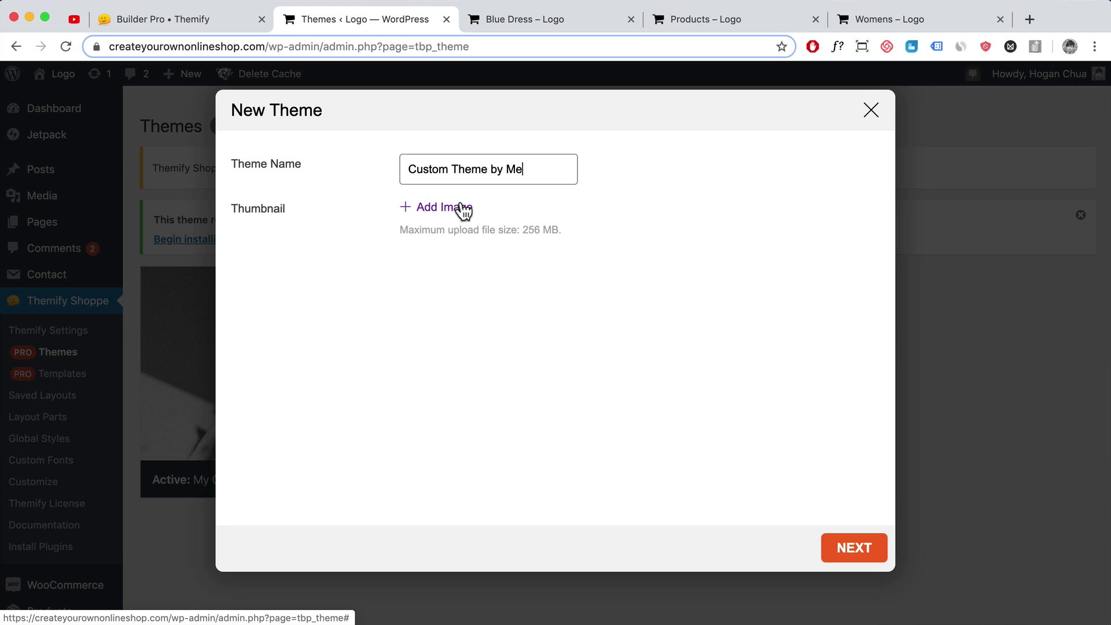
pyautogui.click(874, 553)
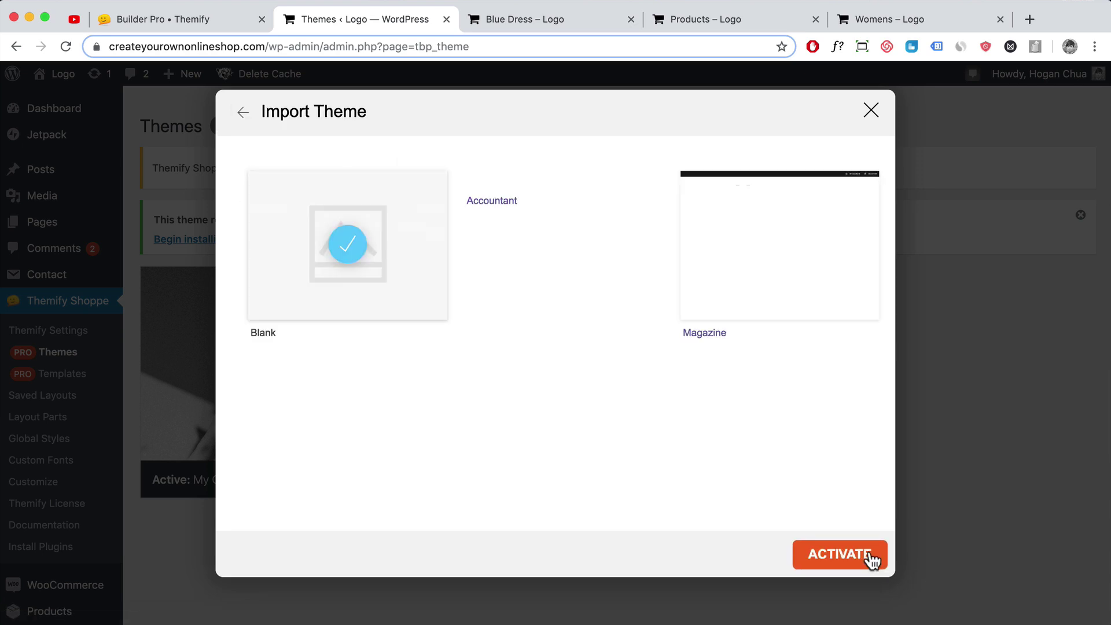
pyautogui.click(824, 556)
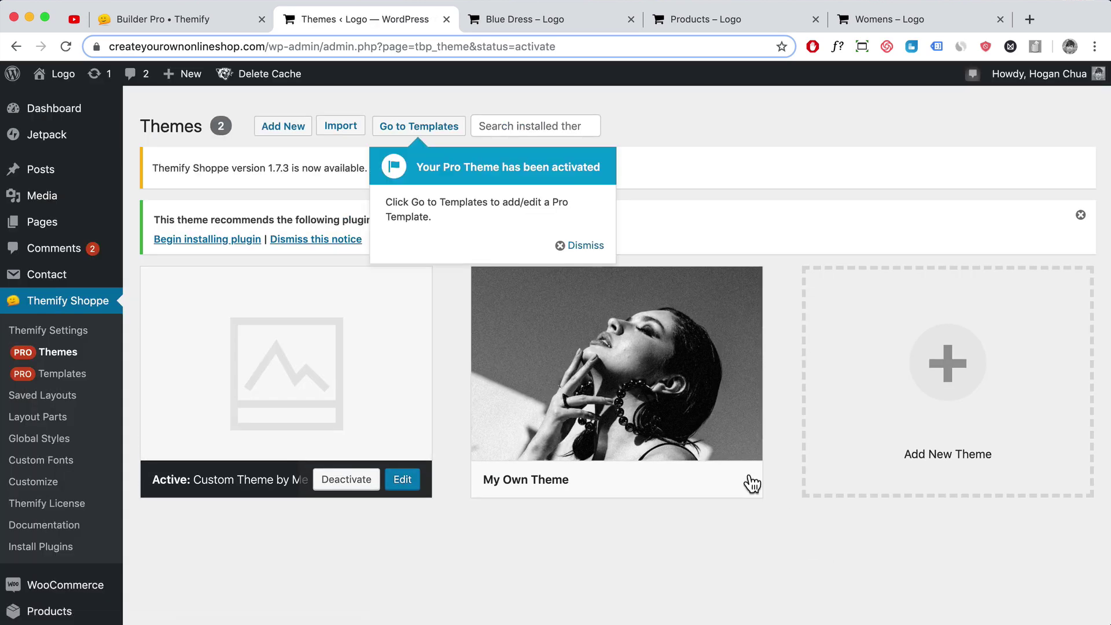
pyautogui.click(582, 246)
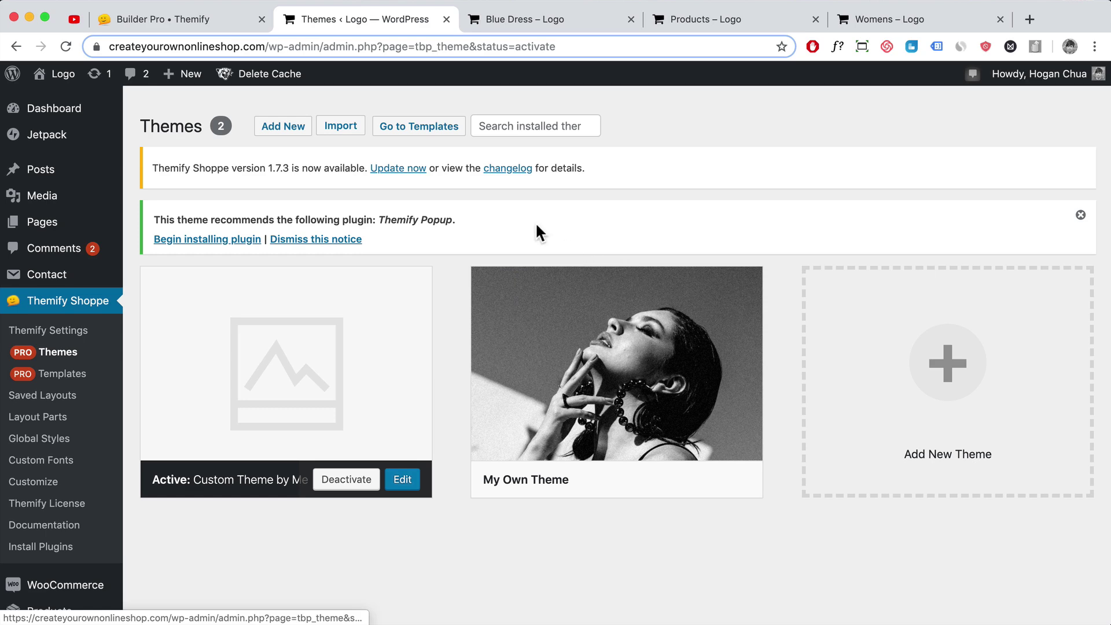
# Start a new template named 'Product Dress' from the theme's Product Single templates
pyautogui.click(411, 129)
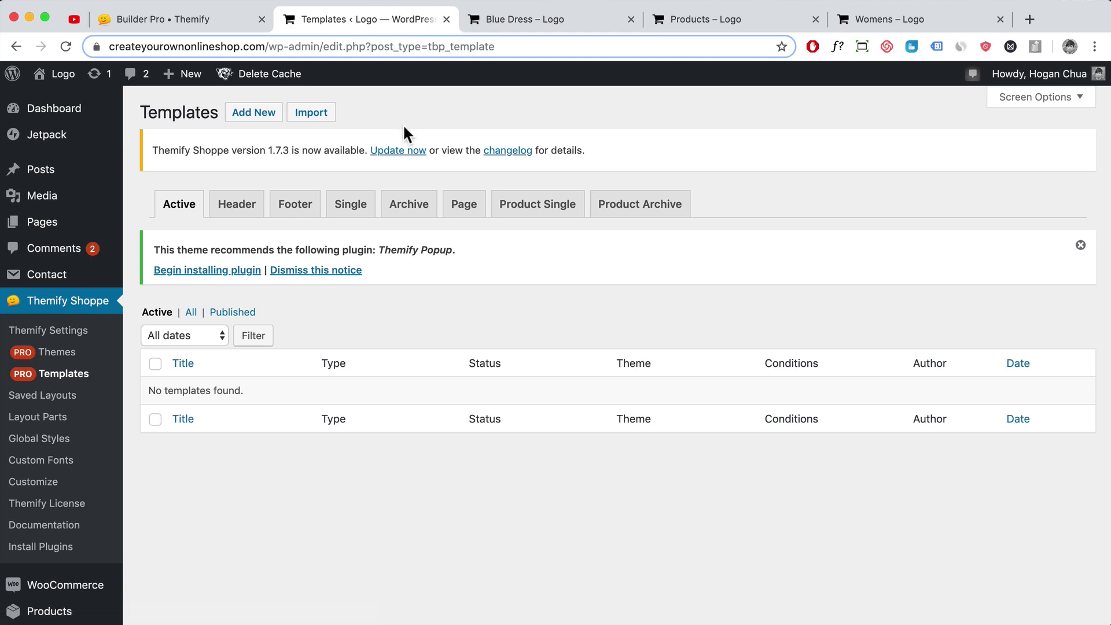
pyautogui.click(546, 216)
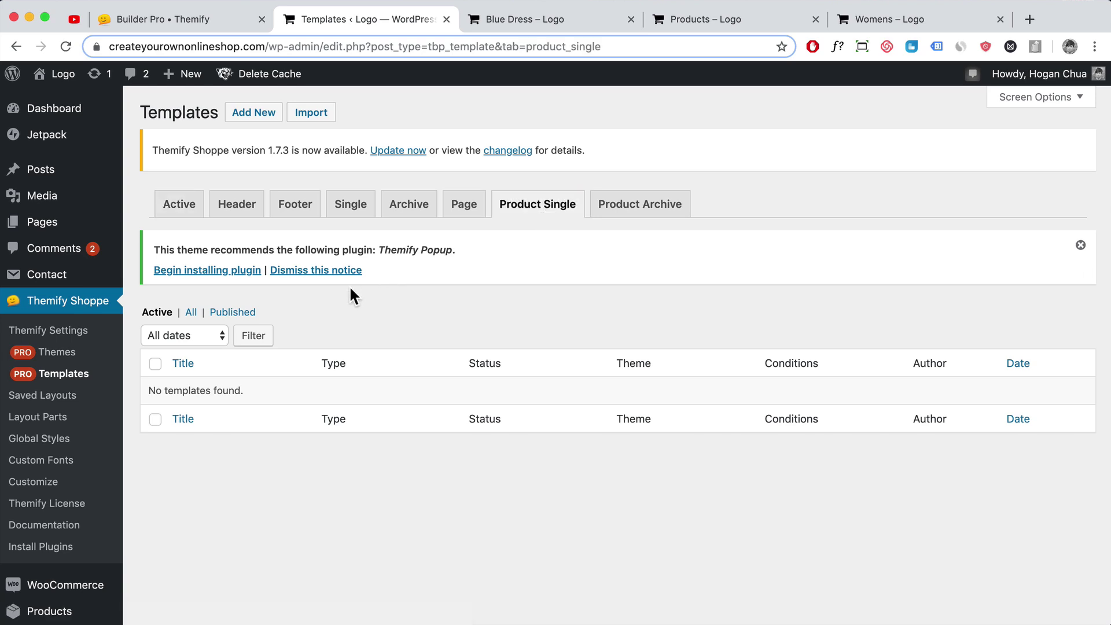
pyautogui.click(250, 115)
pyautogui.click(461, 166)
pyautogui.write('Product')
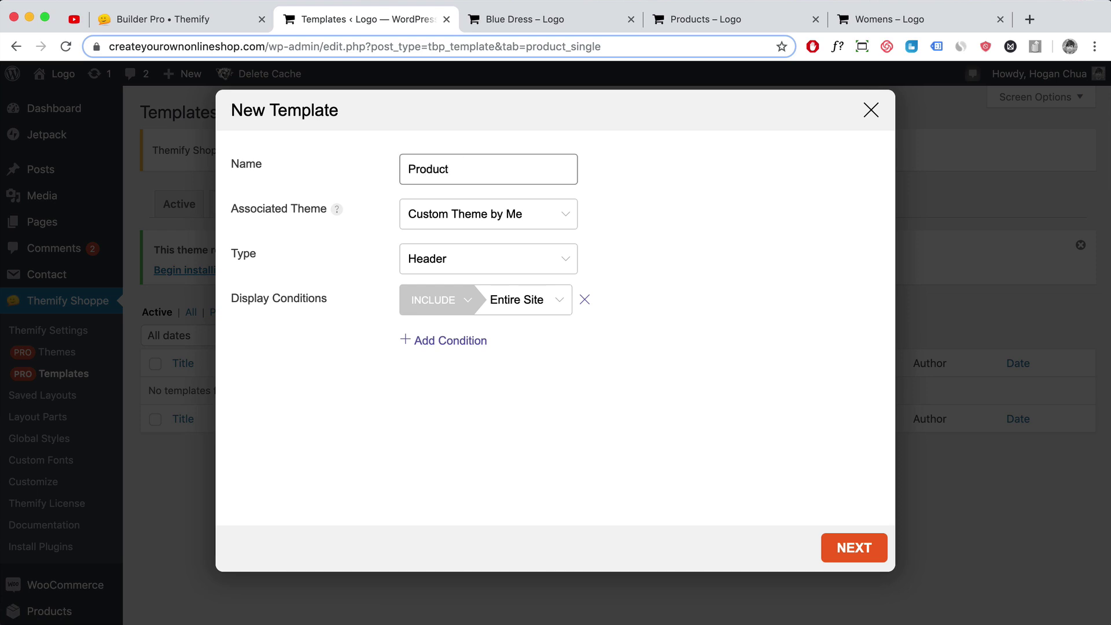
pyautogui.write(' Dr')
# Set the template type to Product Single with condition All Product, unchecking All
pyautogui.click(521, 266)
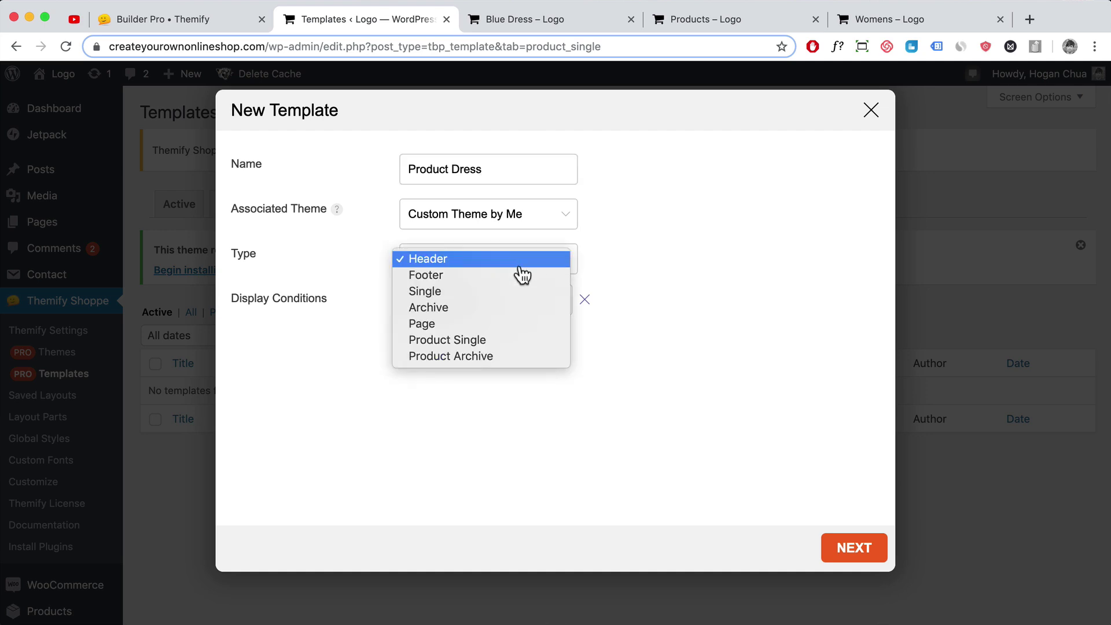
pyautogui.click(493, 353)
pyautogui.moveTo(231, 297); pyautogui.dragTo(327, 296)
pyautogui.click(580, 303)
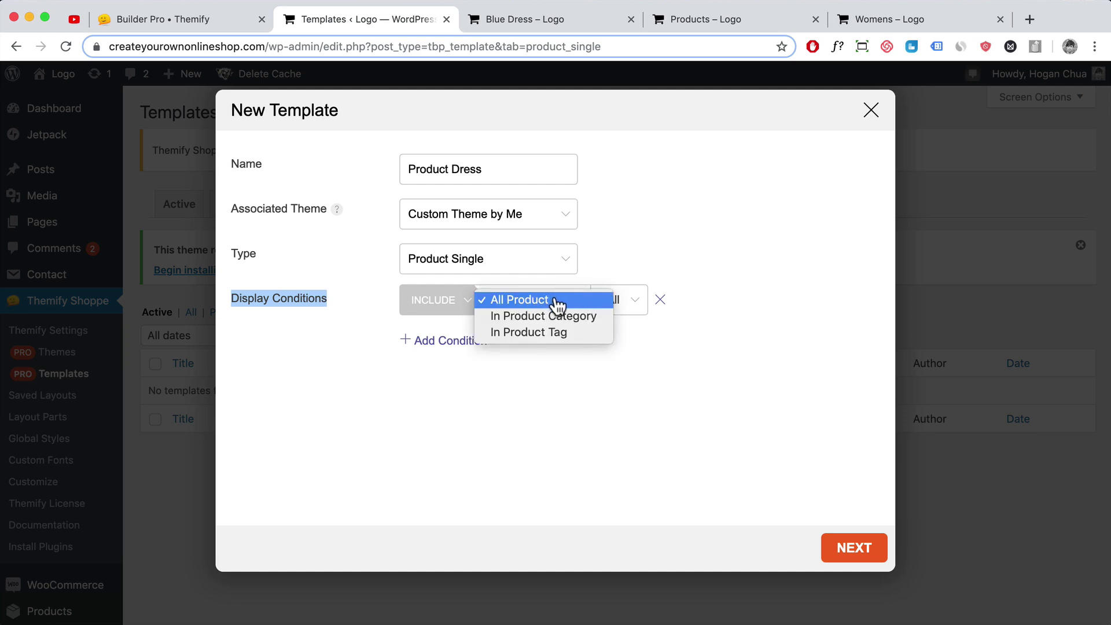
pyautogui.click(613, 301)
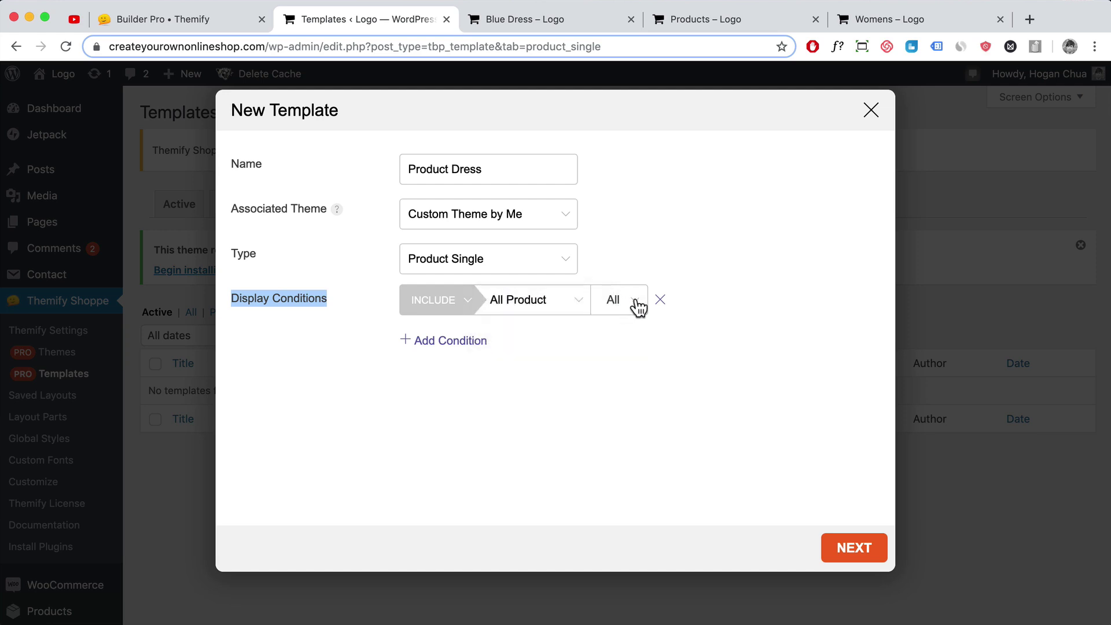
pyautogui.click(636, 304)
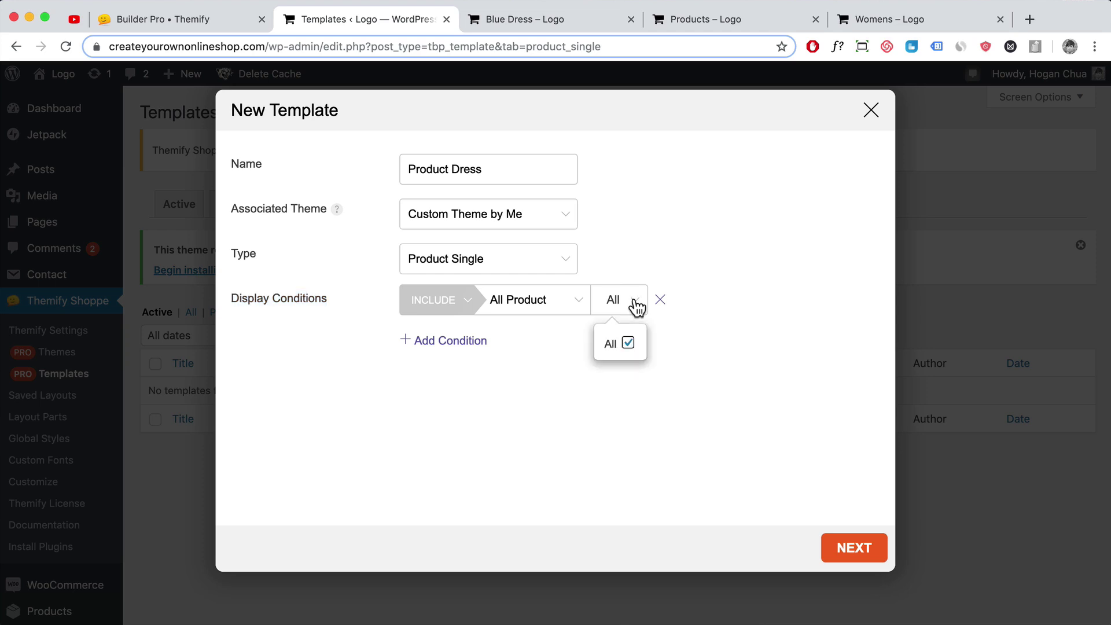
pyautogui.click(633, 345)
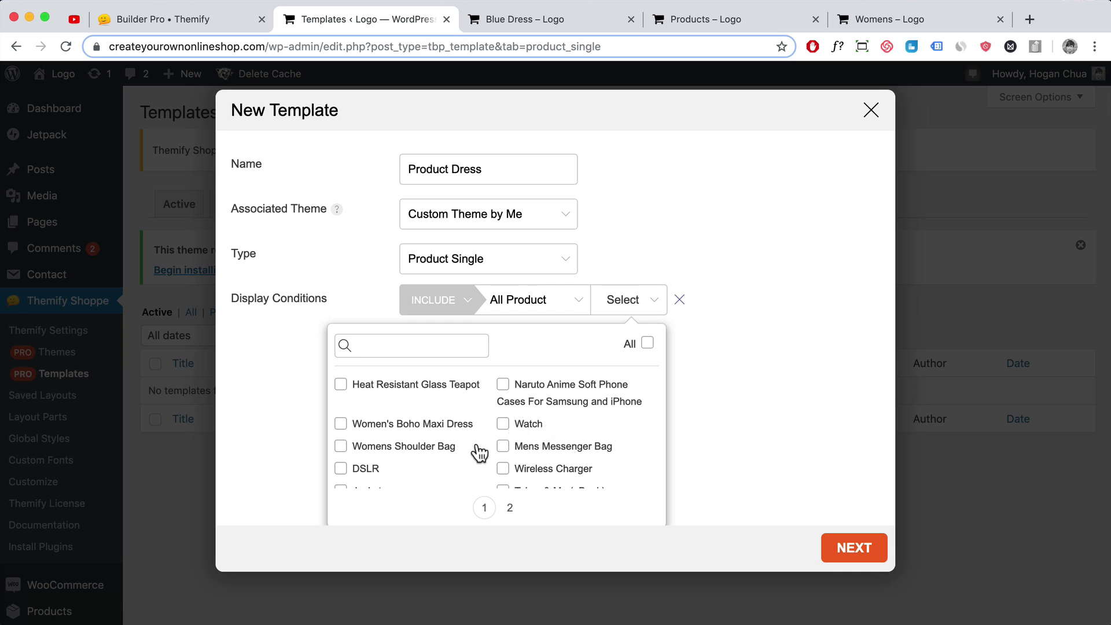
# Tick a specific product in the condition list and proceed to the Import Template step
pyautogui.scroll(-2, 478, 445)
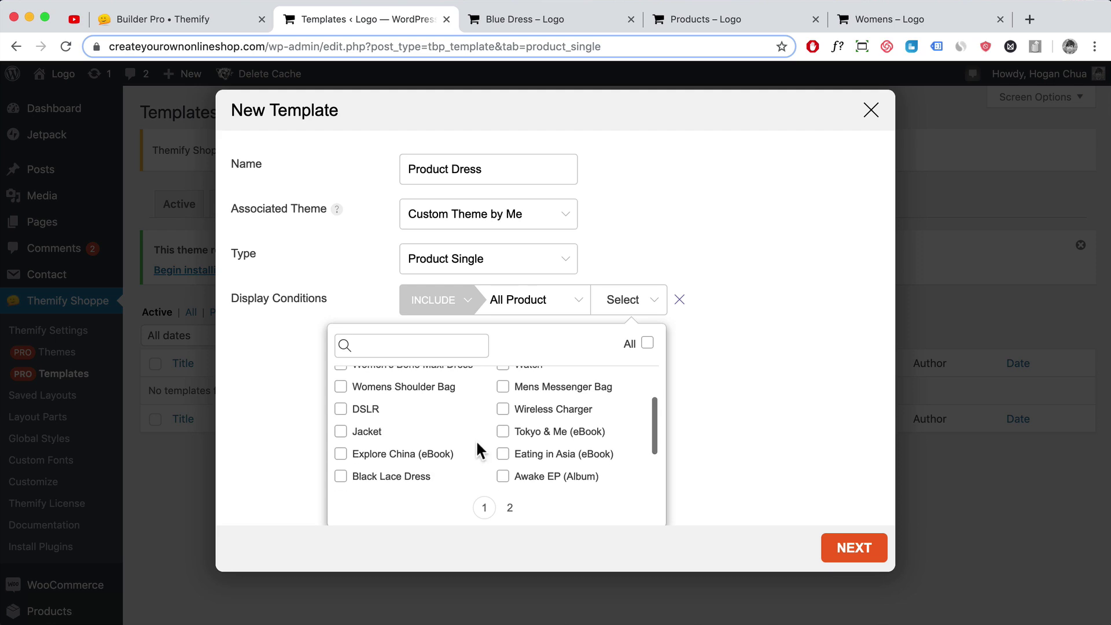
pyautogui.scroll(1, 477, 443)
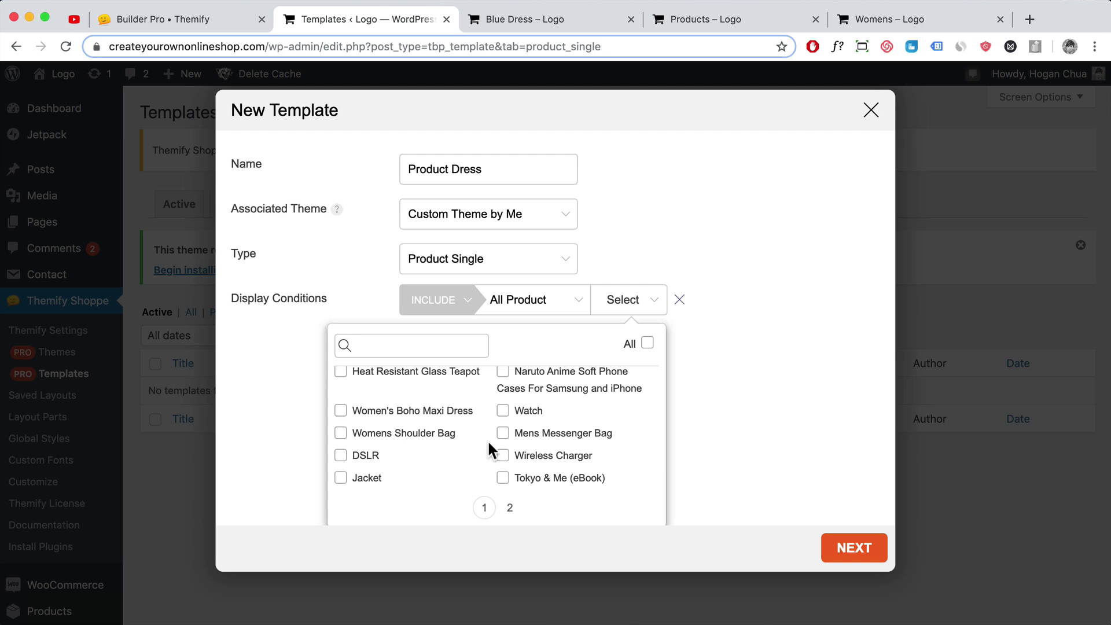
pyautogui.scroll(-3, 487, 439)
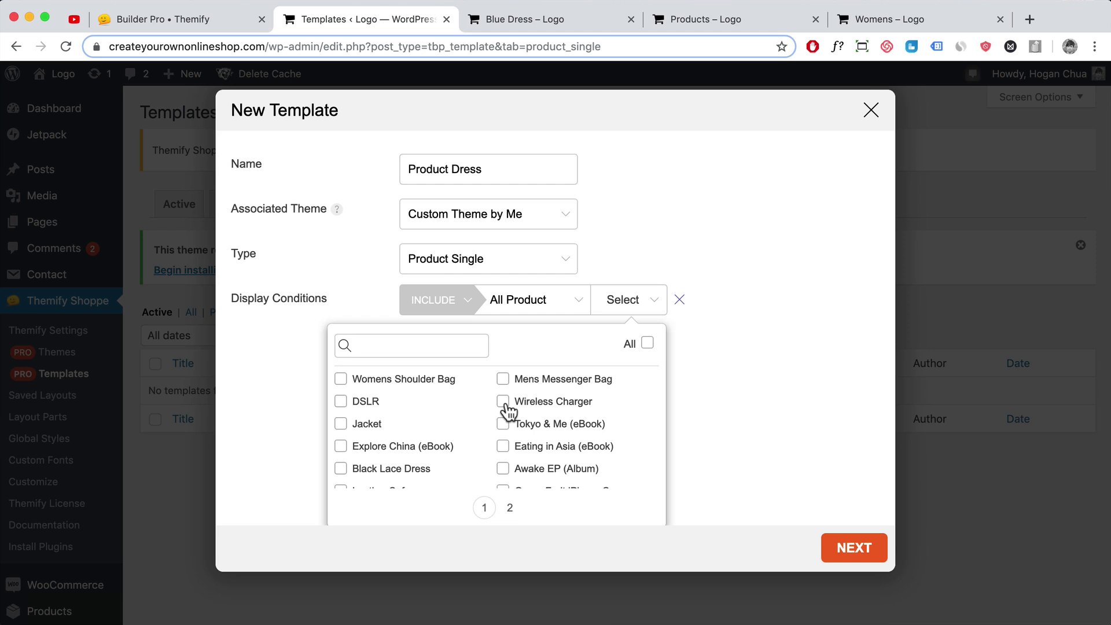
pyautogui.scroll(3, 448, 425)
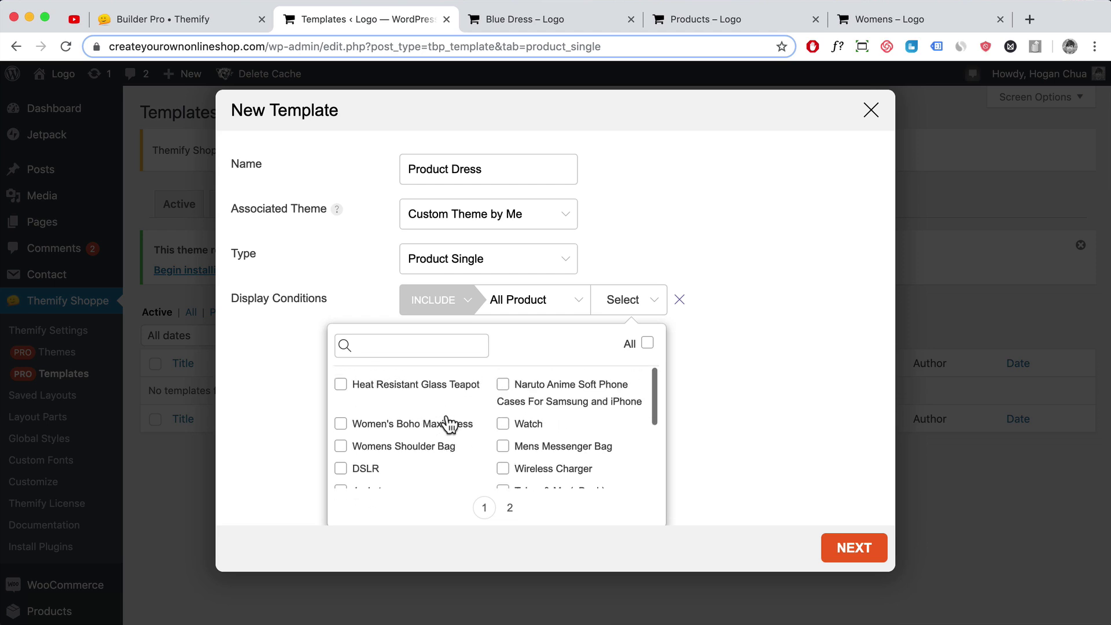
pyautogui.scroll(-5, 450, 424)
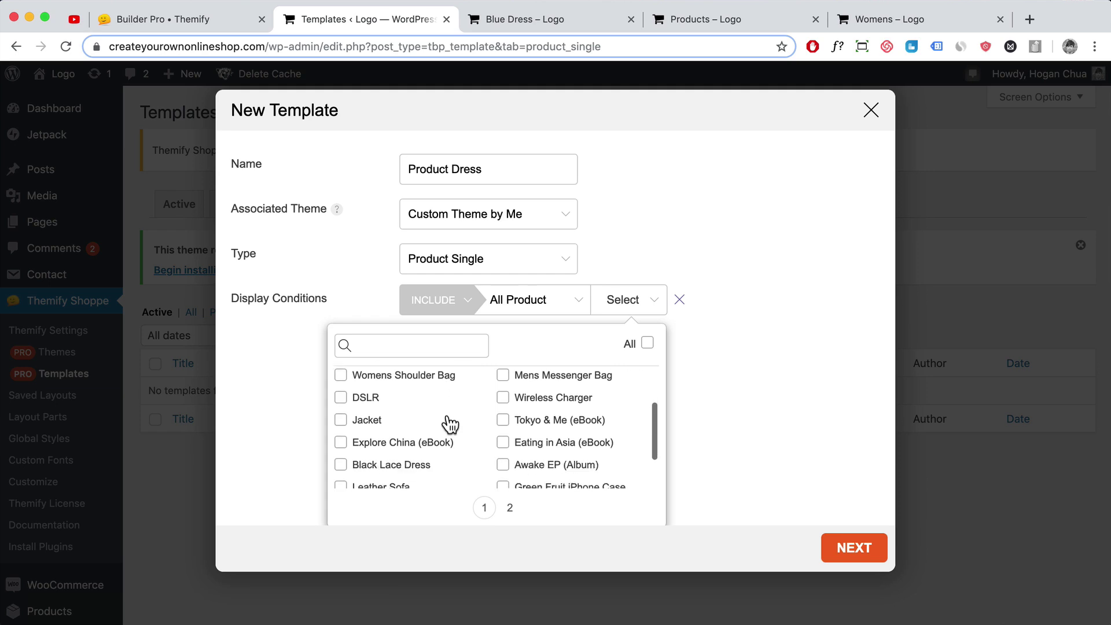
pyautogui.scroll(2, 485, 431)
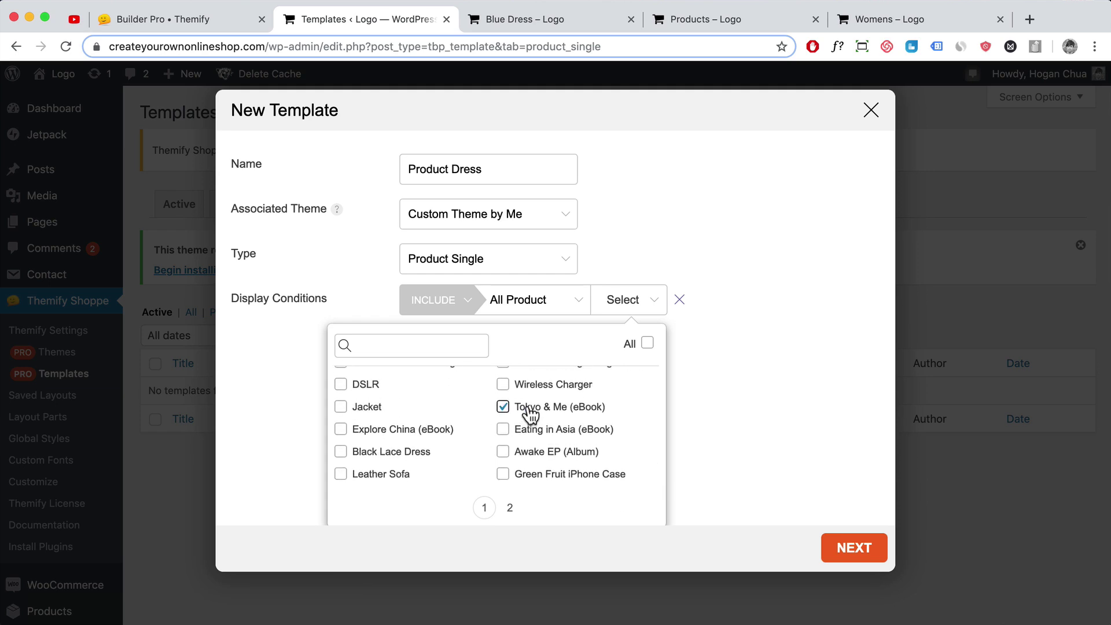
pyautogui.click(753, 492)
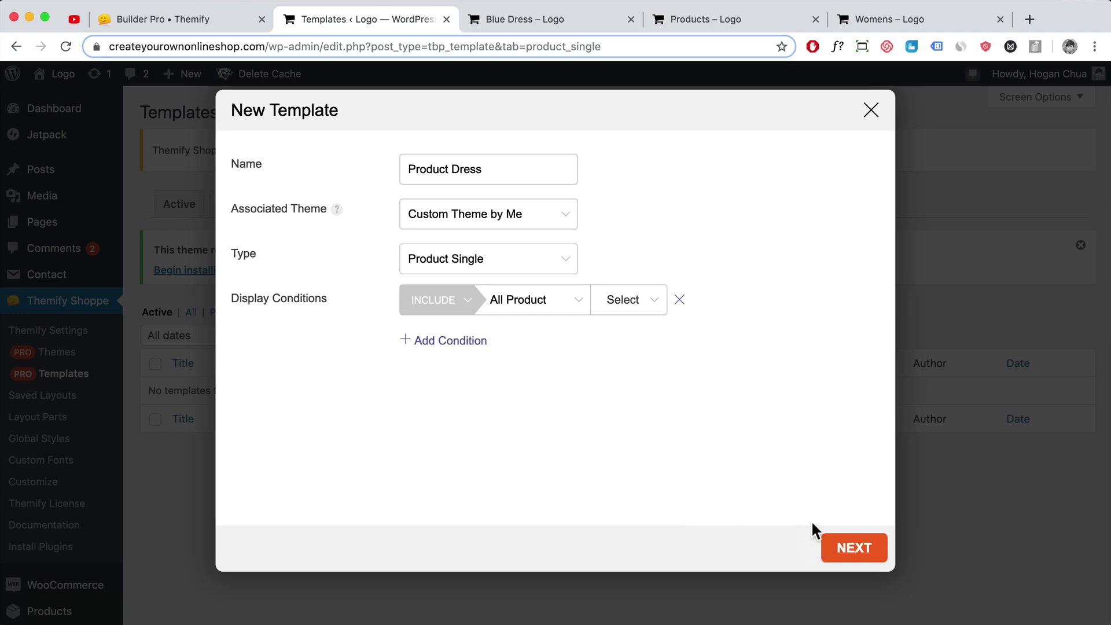
pyautogui.click(846, 559)
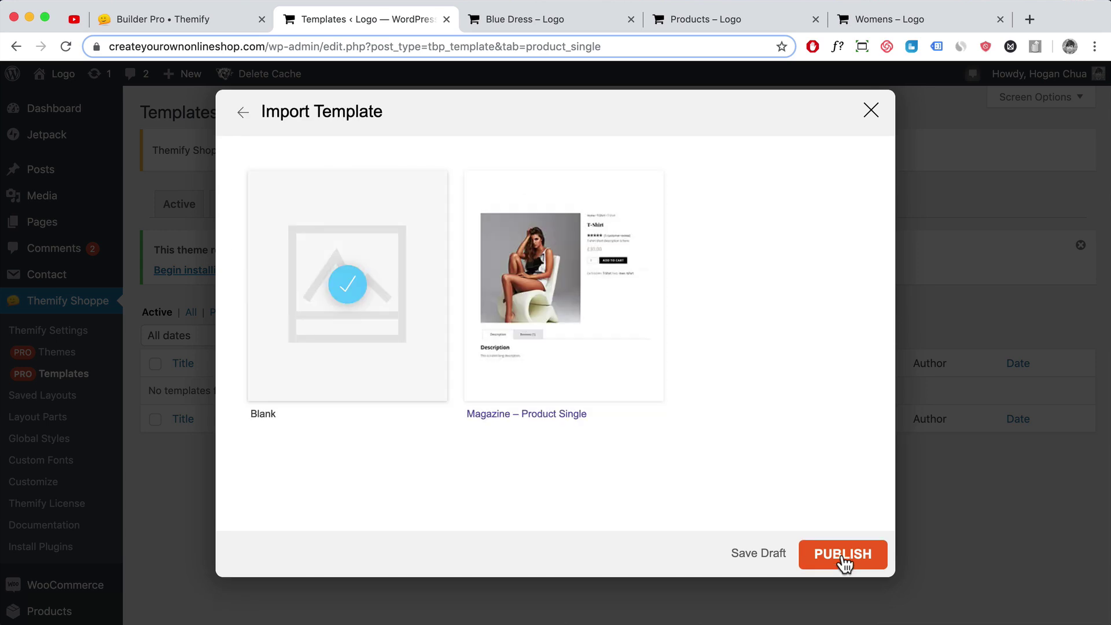
# Publish with the Blank layout, add a two-column row, and place Product Title in the right column
pyautogui.click(858, 554)
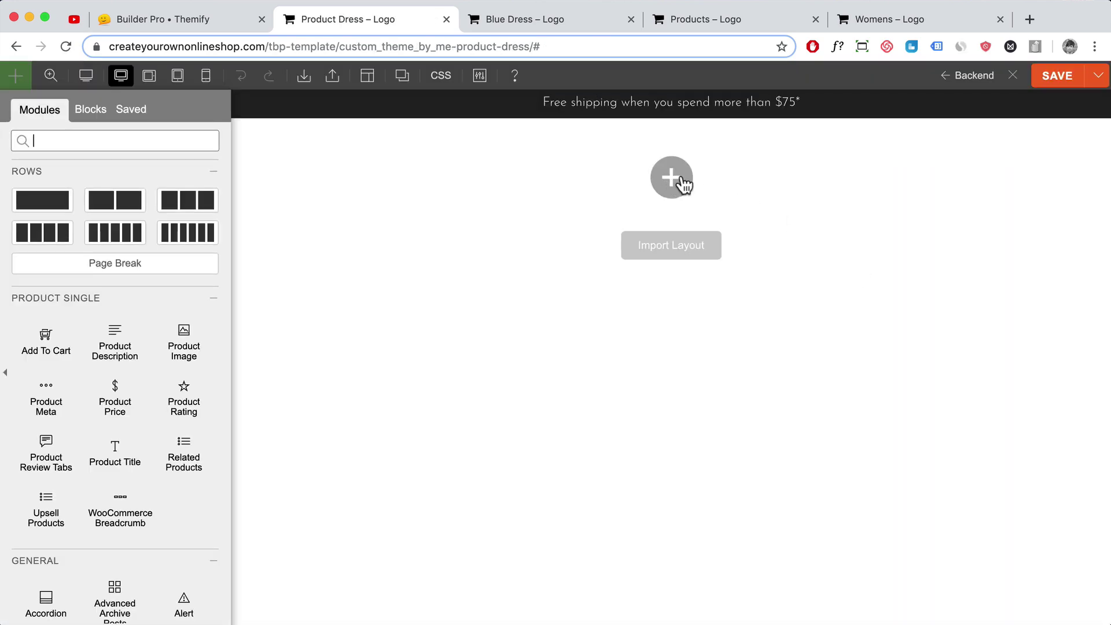
pyautogui.click(673, 178)
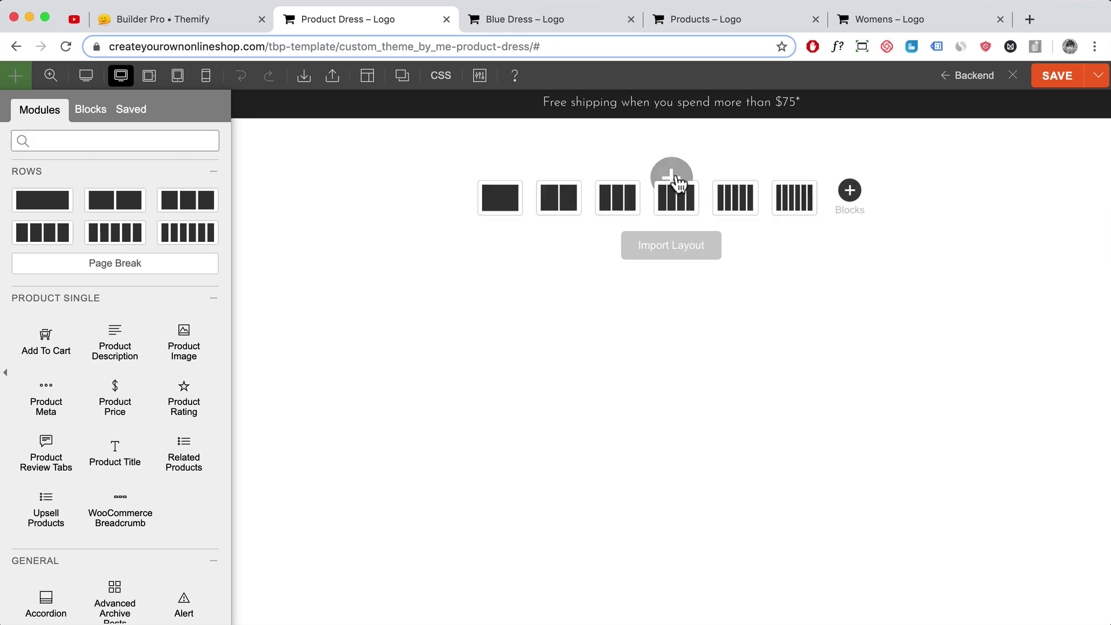
pyautogui.click(549, 181)
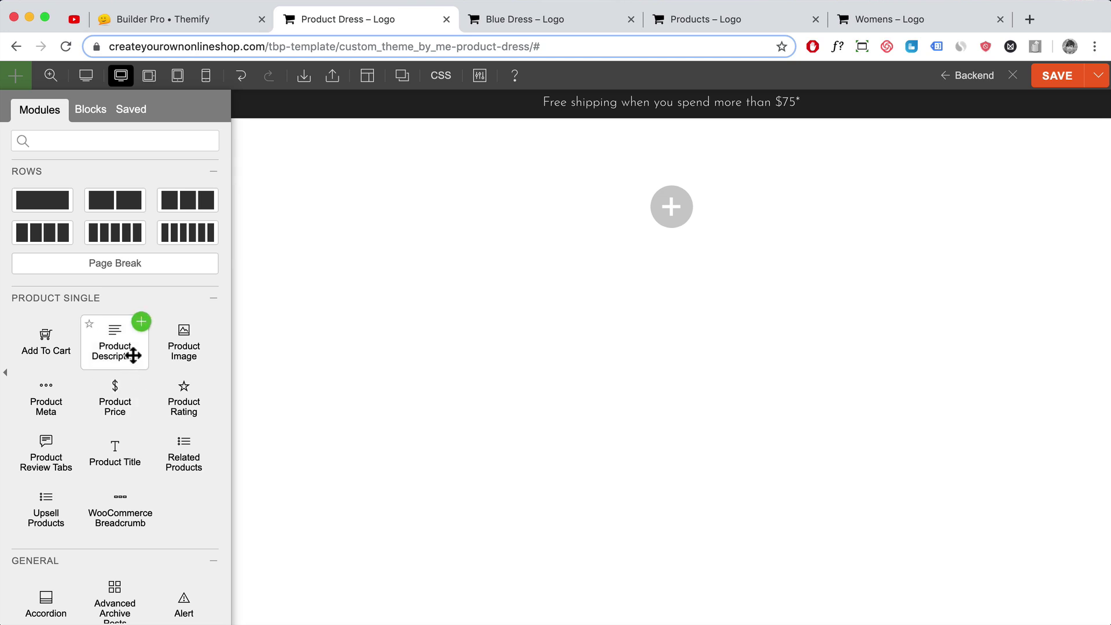
pyautogui.moveTo(114, 456); pyautogui.dragTo(897, 188)
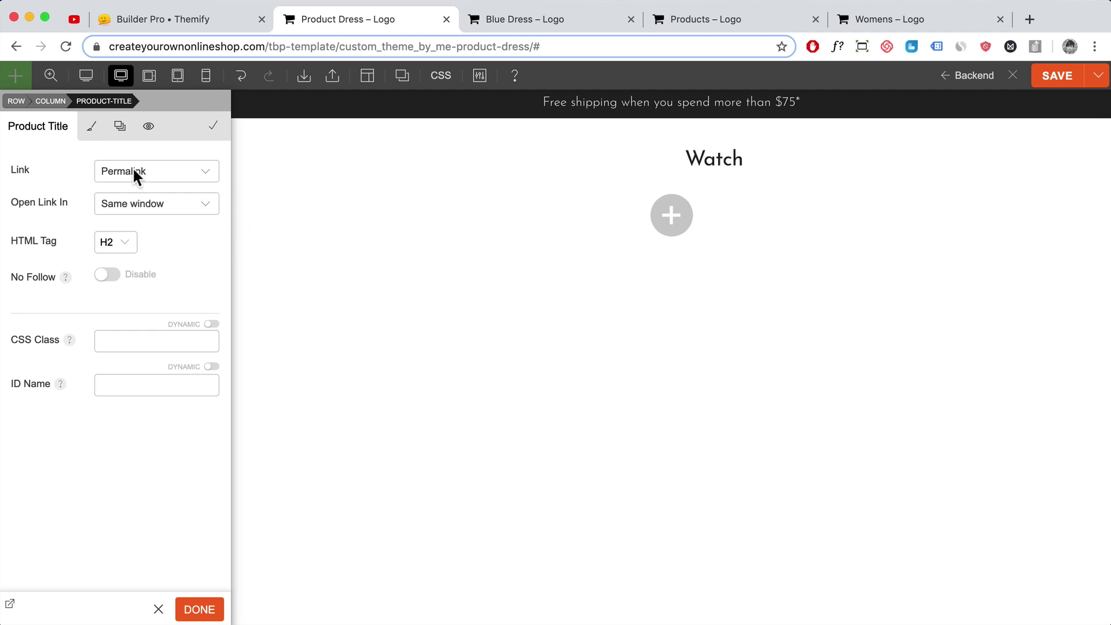
pyautogui.click(91, 129)
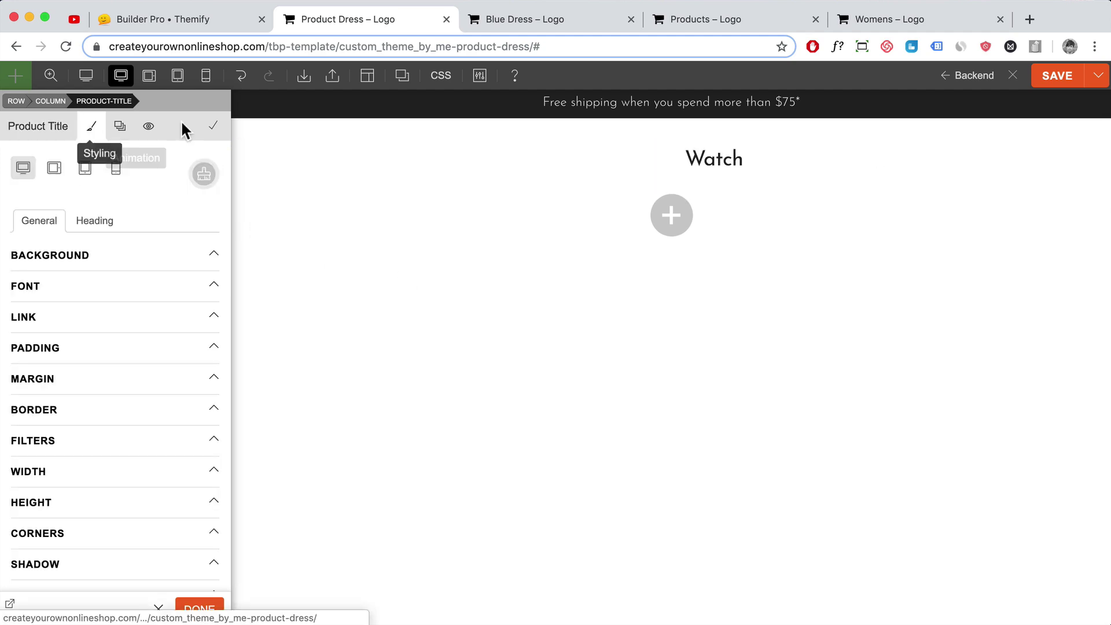
pyautogui.click(212, 127)
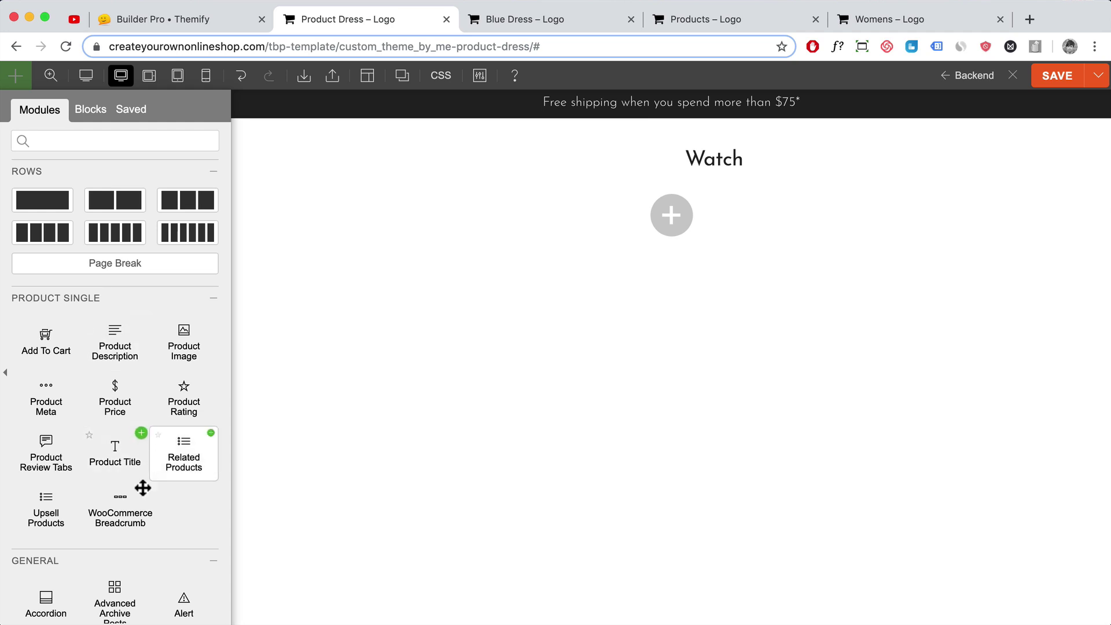
# Add a WooCommerce Breadcrumb and a Product Rating above the product title
pyautogui.moveTo(119, 505); pyautogui.dragTo(768, 166)
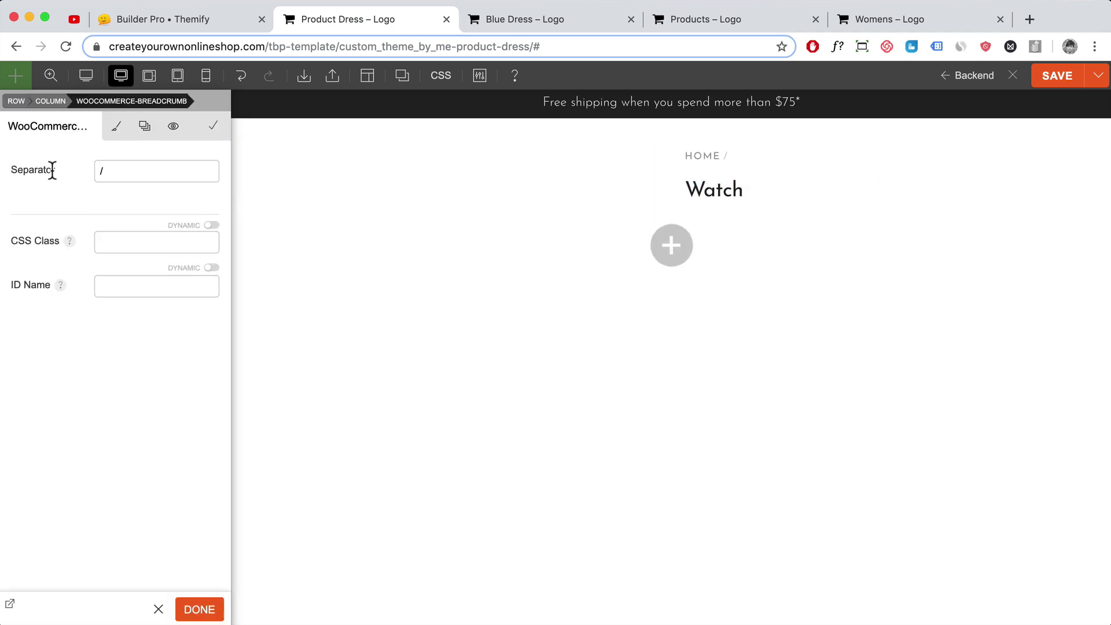
pyautogui.click(214, 126)
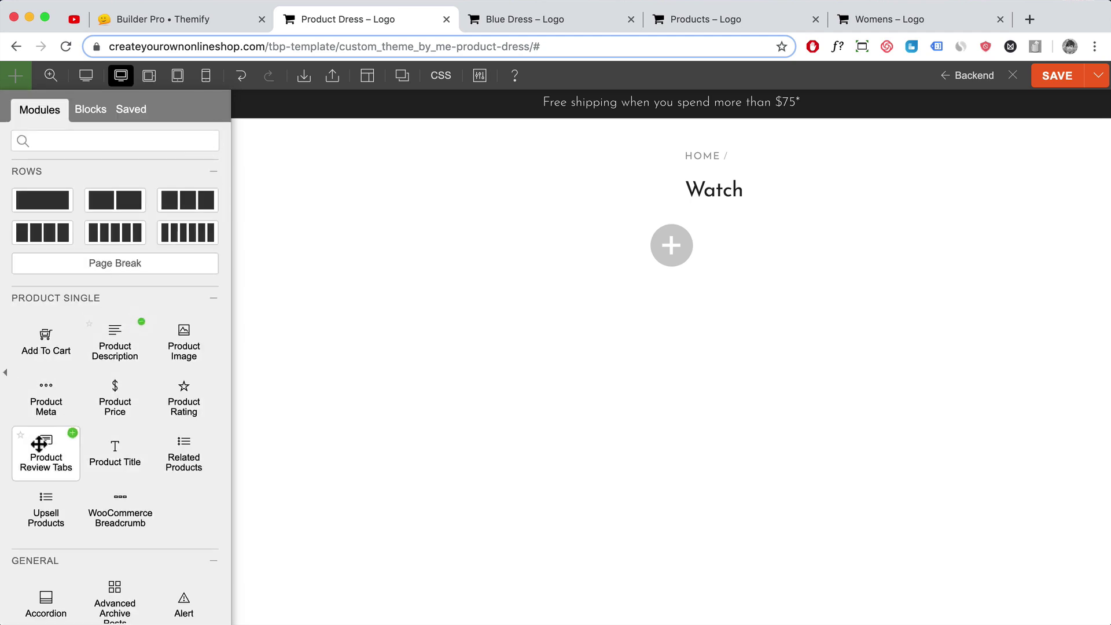
pyautogui.moveTo(179, 404); pyautogui.dragTo(742, 200)
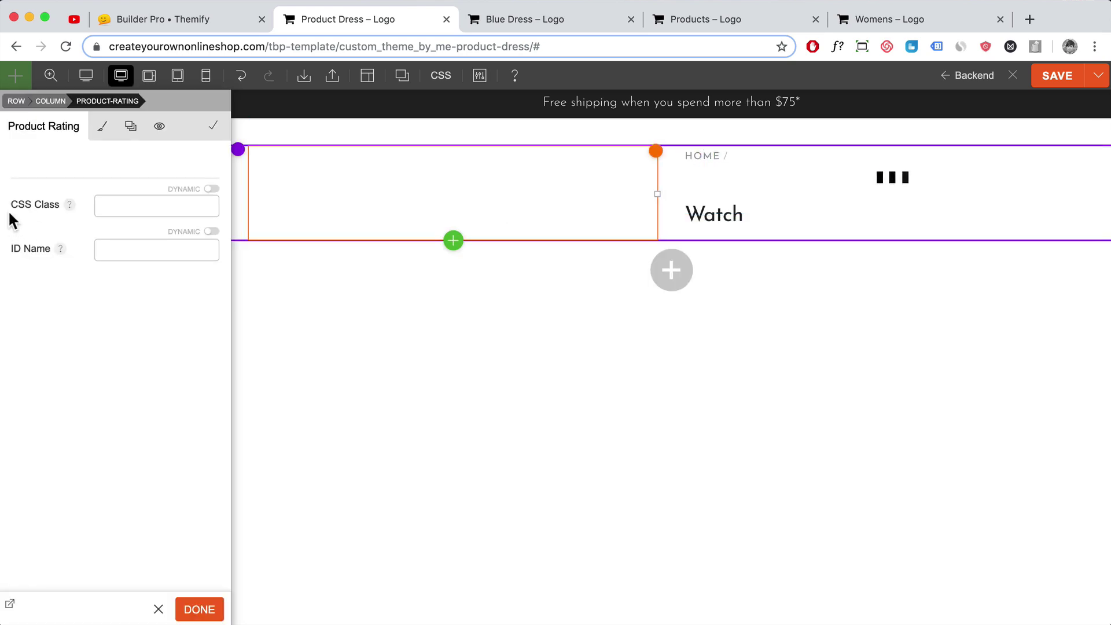
pyautogui.click(198, 611)
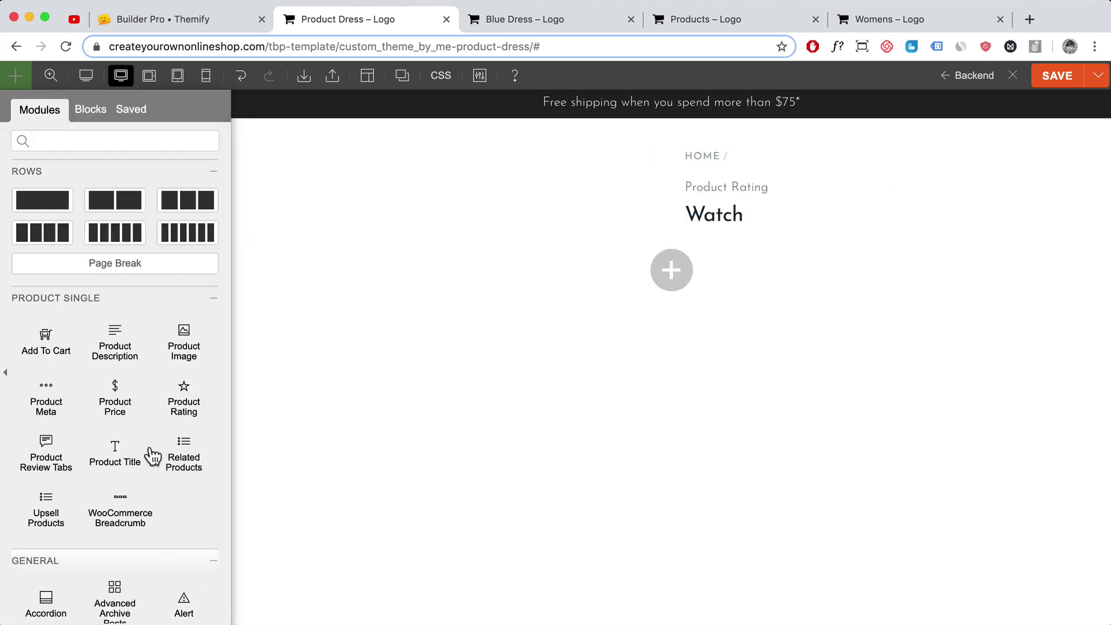
# Put the Product Image in the left column and a short Product Description under the title
pyautogui.moveTo(183, 341); pyautogui.dragTo(466, 200)
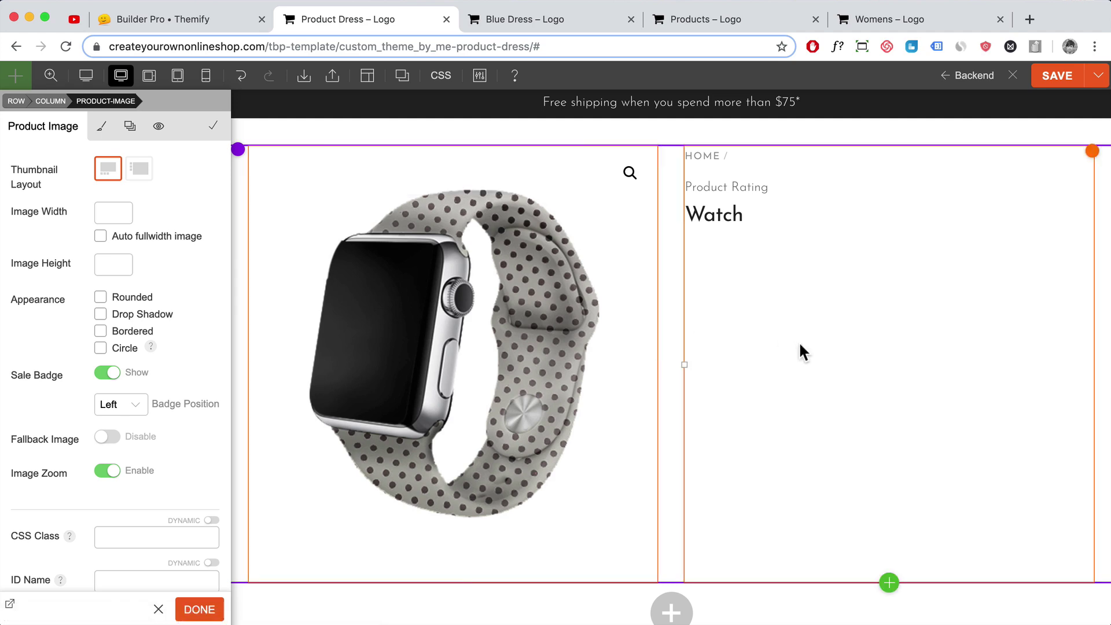
pyautogui.click(200, 609)
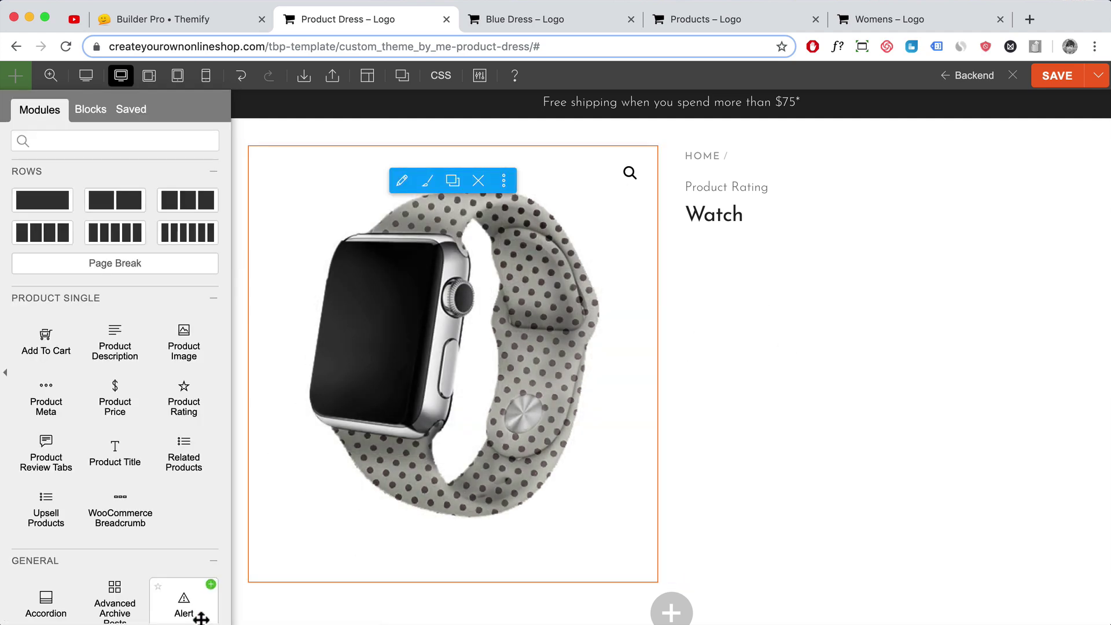
pyautogui.moveTo(162, 346); pyautogui.dragTo(773, 246)
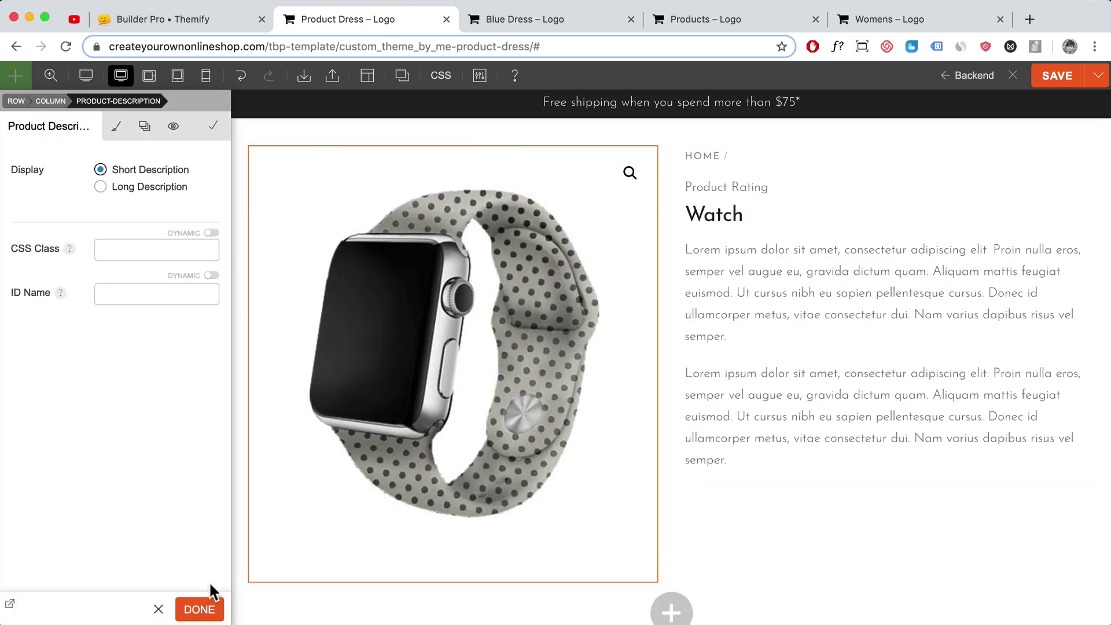
pyautogui.click(203, 609)
pyautogui.scroll(-1, 192, 474)
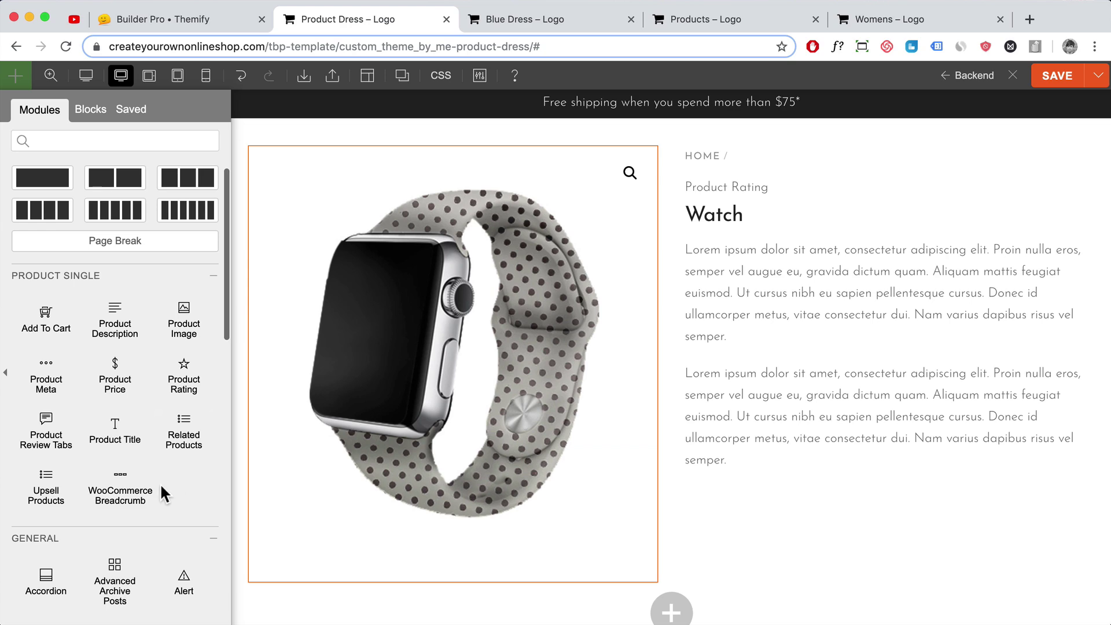
# Add an Add to Cart module below the description with the button label 'Add to Bag'
pyautogui.moveTo(46, 316); pyautogui.dragTo(828, 516)
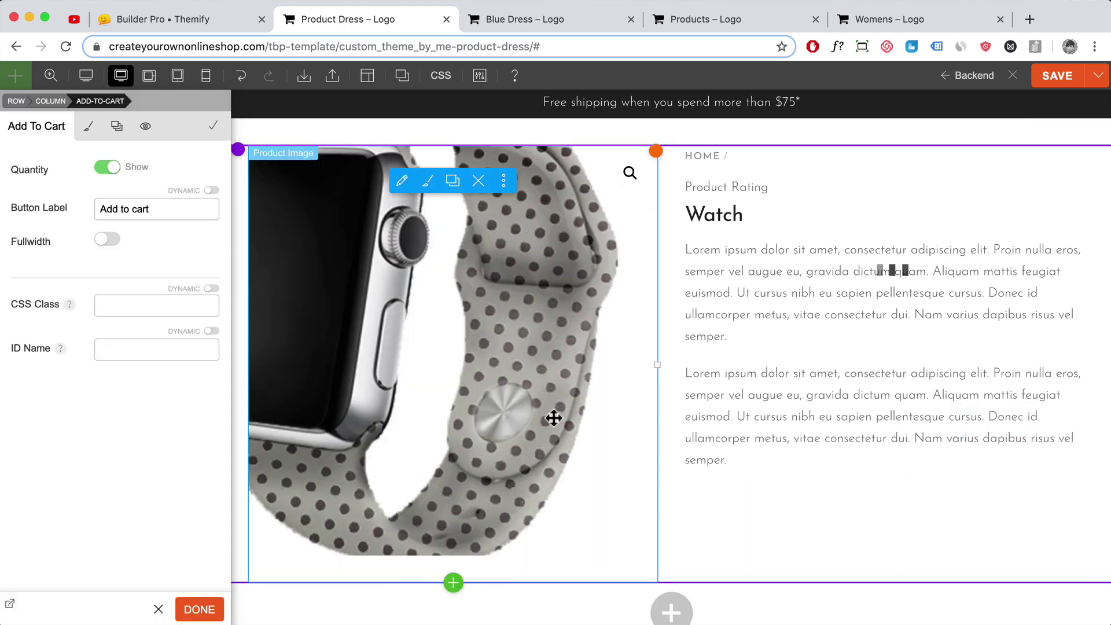
pyautogui.moveTo(149, 209); pyautogui.dragTo(131, 209)
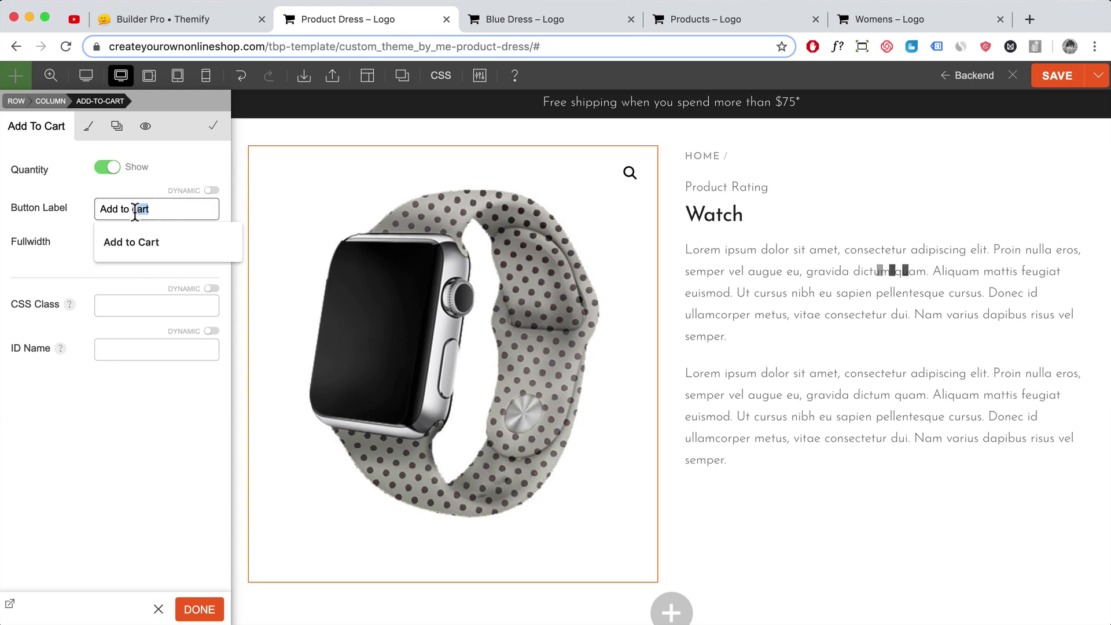
pyautogui.write('cart')
pyautogui.write('Bag')
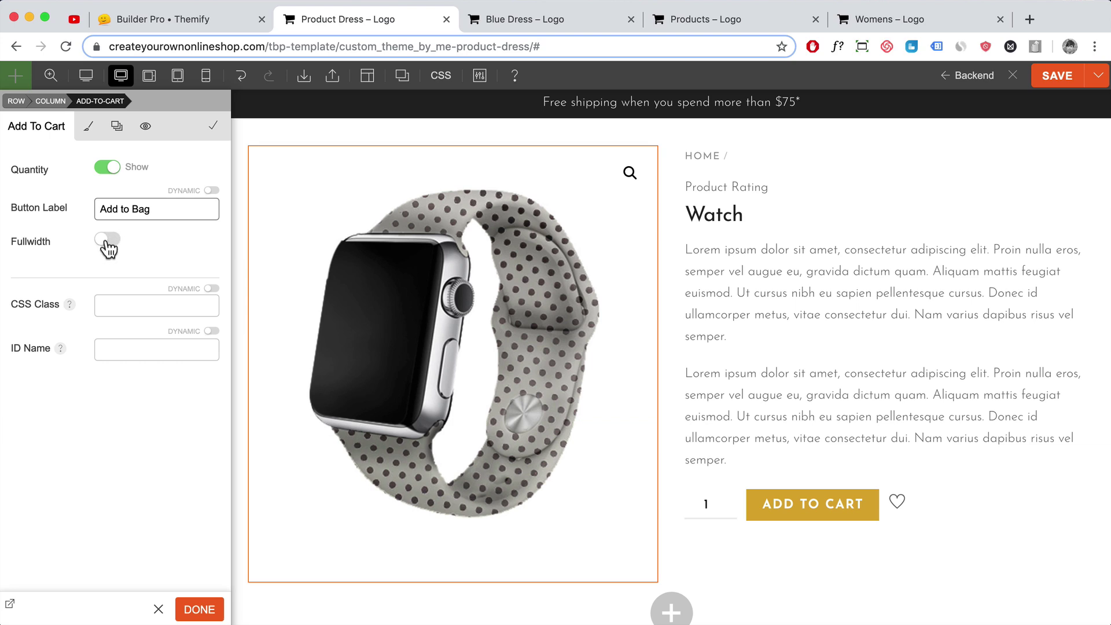
# Give the Add to Bag button a #222222 background colour
pyautogui.click(88, 128)
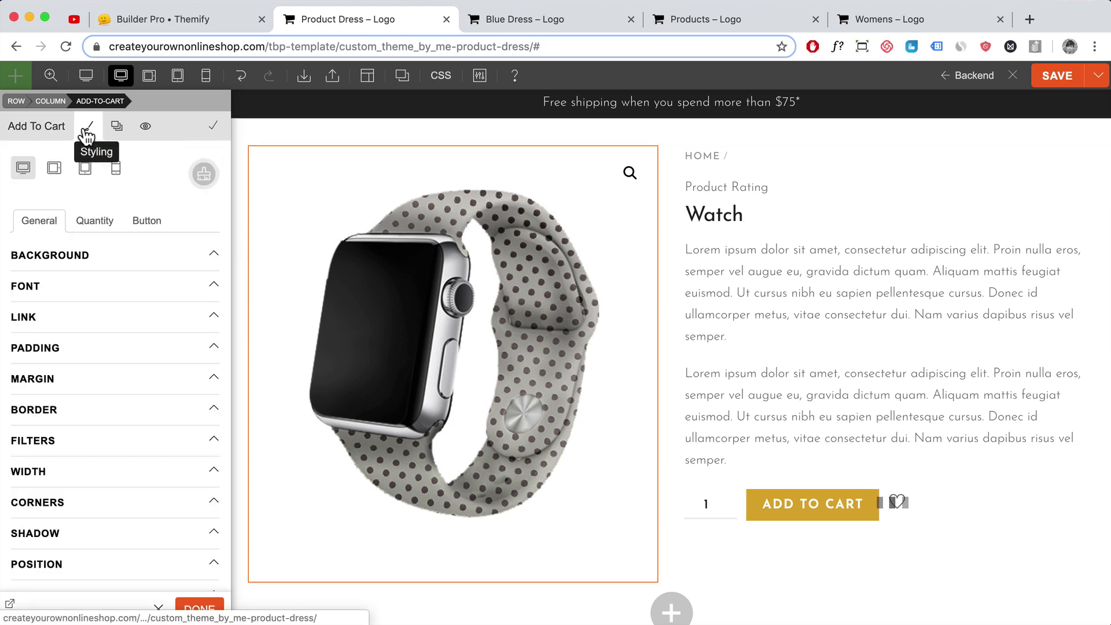
pyautogui.click(139, 226)
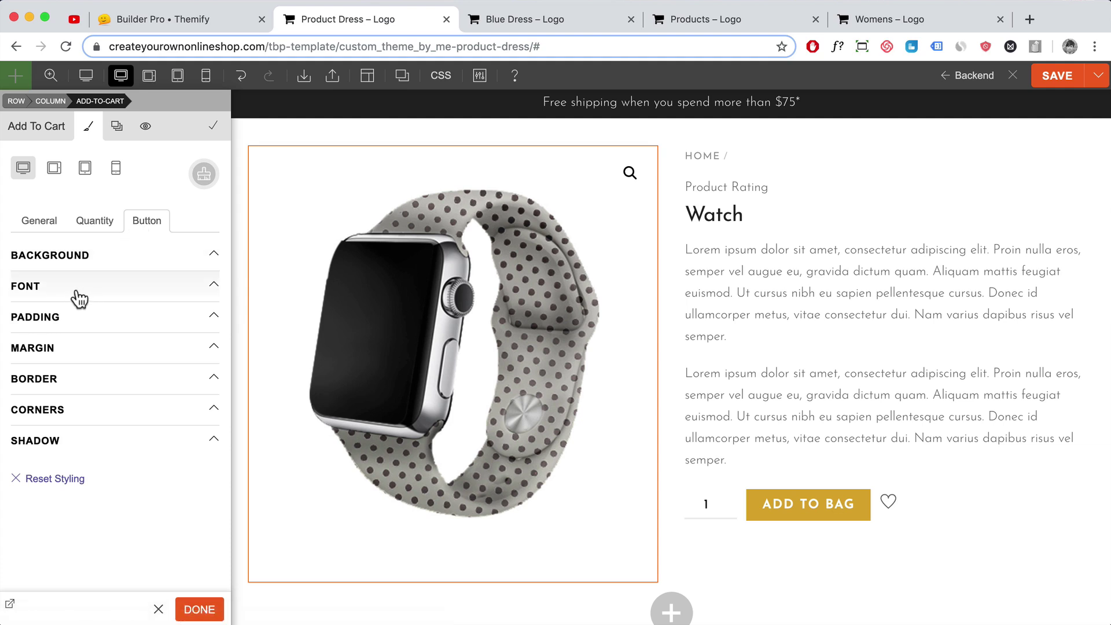
pyautogui.click(112, 259)
pyautogui.click(109, 321)
pyautogui.click(126, 318)
pyautogui.write('222222')
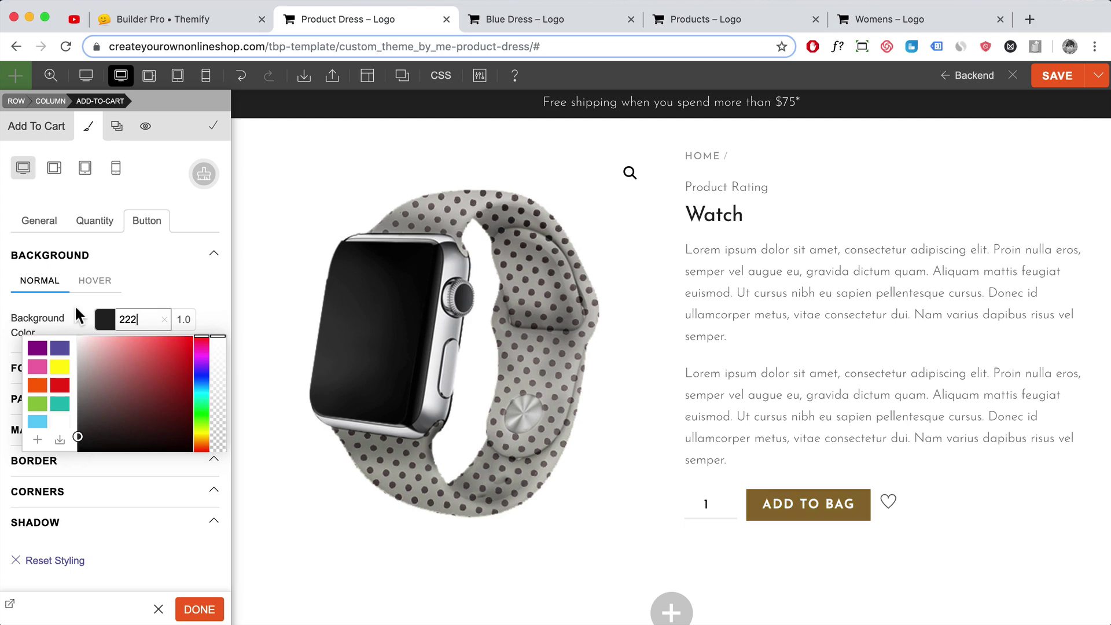
pyautogui.click(74, 318)
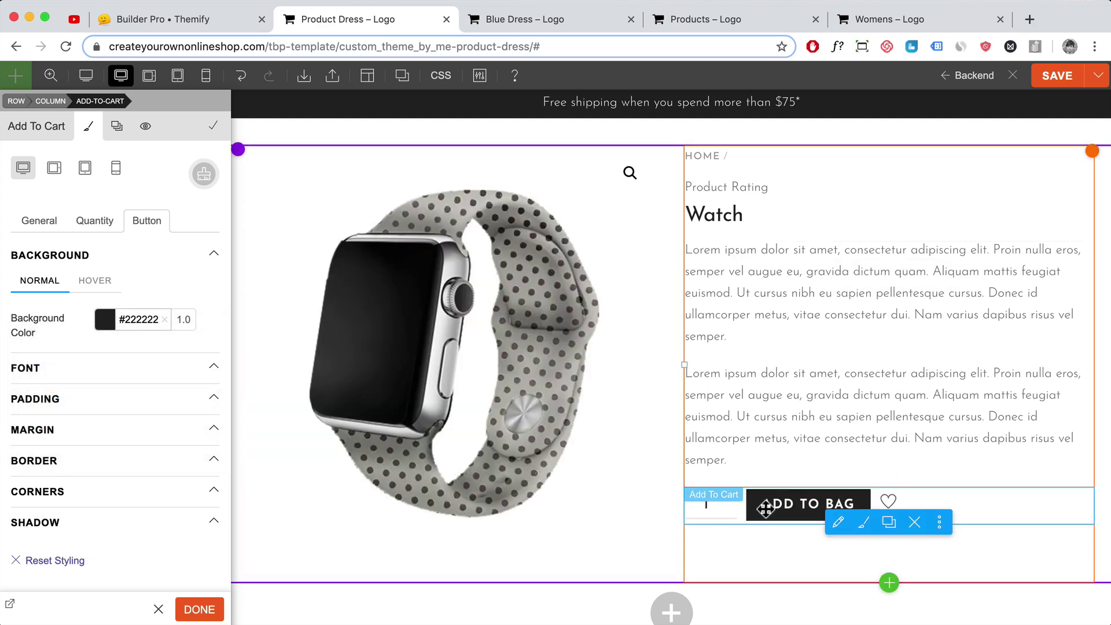
pyautogui.click(1049, 85)
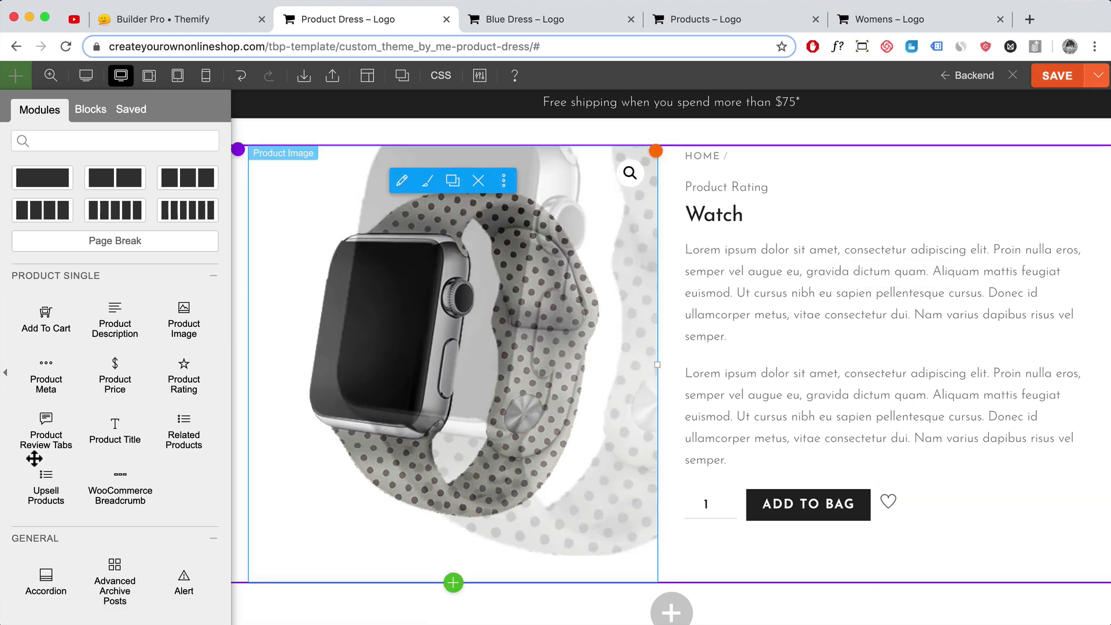
# Place a Product Review Tabs module below the product row, showing only Reviews
pyautogui.scroll(-5, 173, 301)
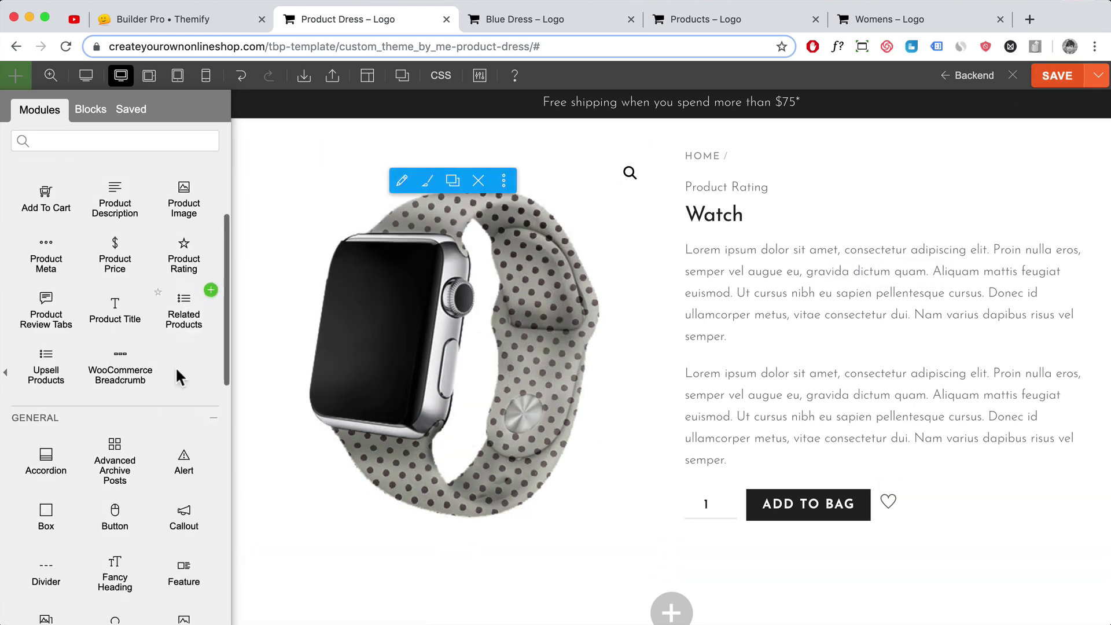
pyautogui.scroll(1, 181, 260)
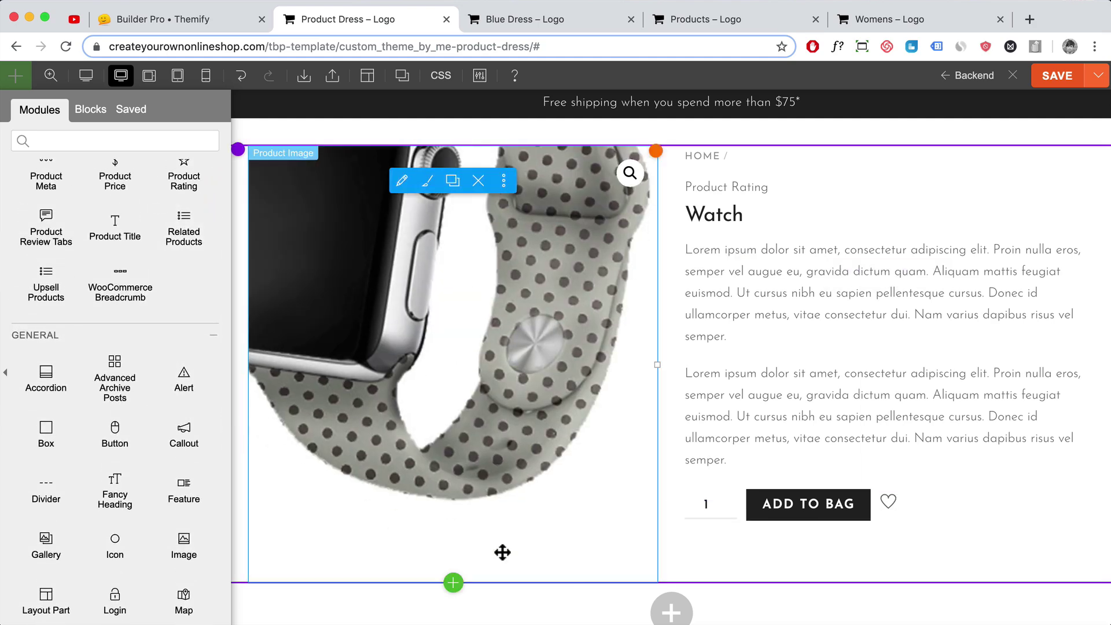
pyautogui.scroll(-1, 512, 606)
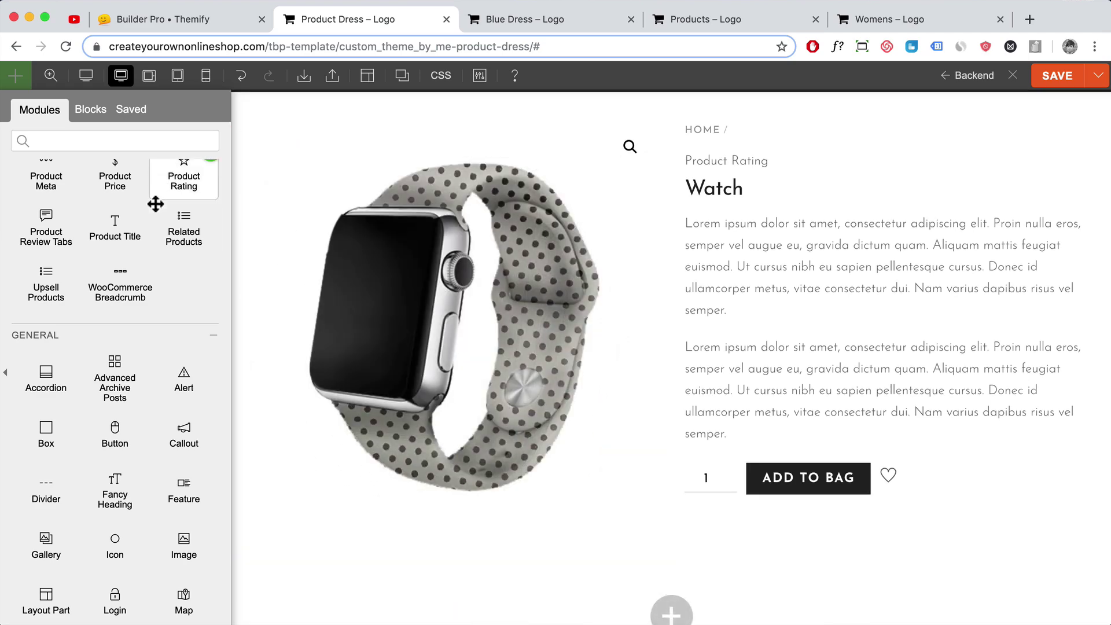
pyautogui.scroll(4, 142, 229)
pyautogui.moveTo(62, 342); pyautogui.dragTo(662, 583)
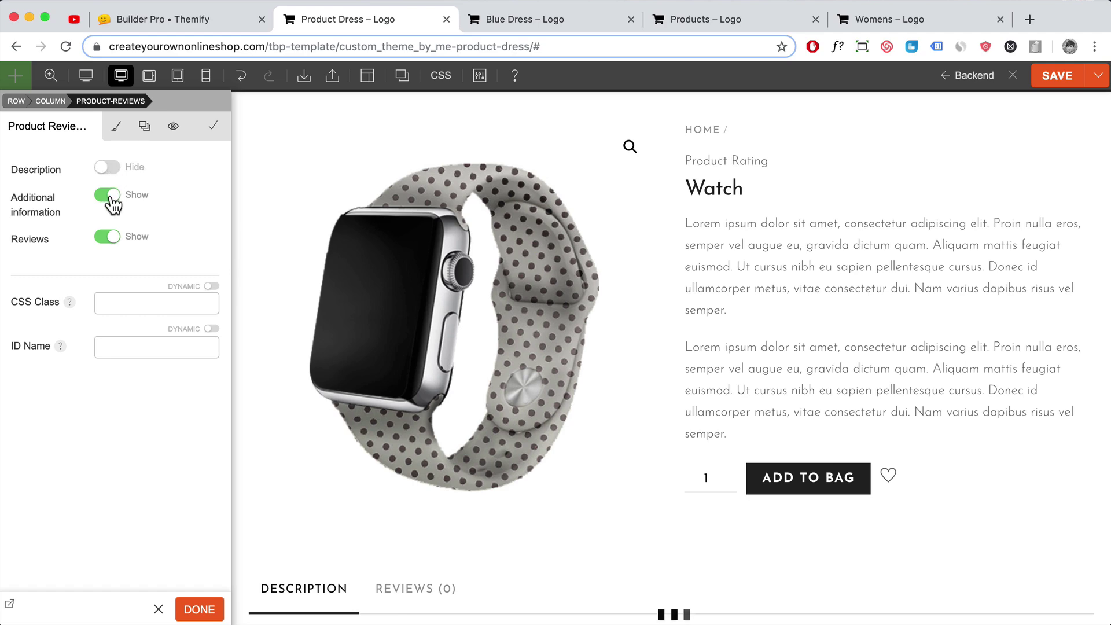
pyautogui.scroll(-3, 775, 450)
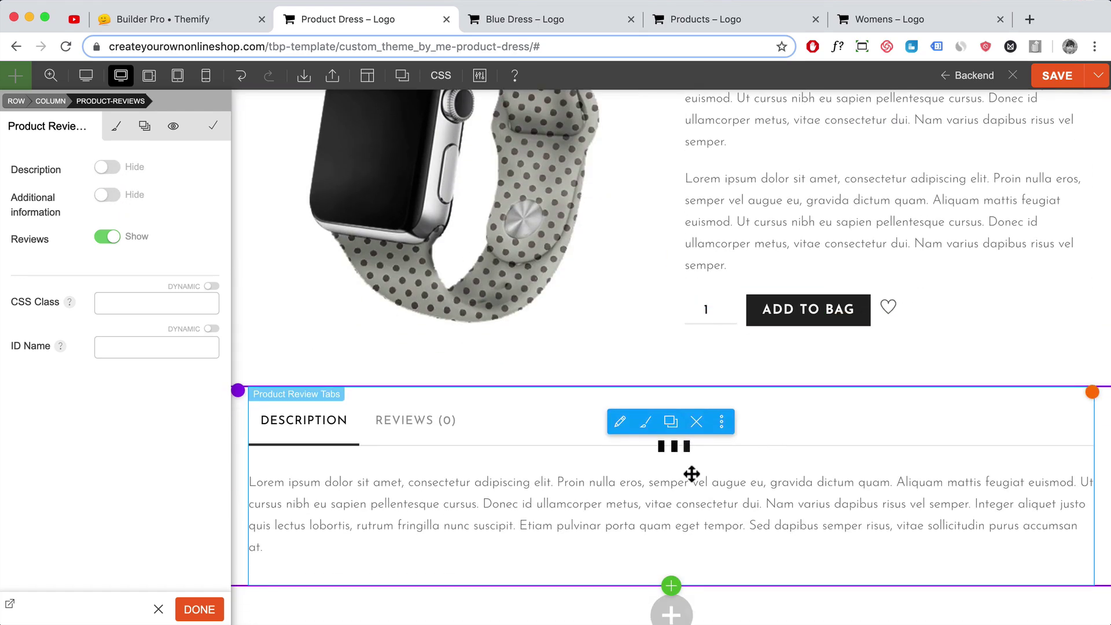
pyautogui.scroll(-3, 779, 440)
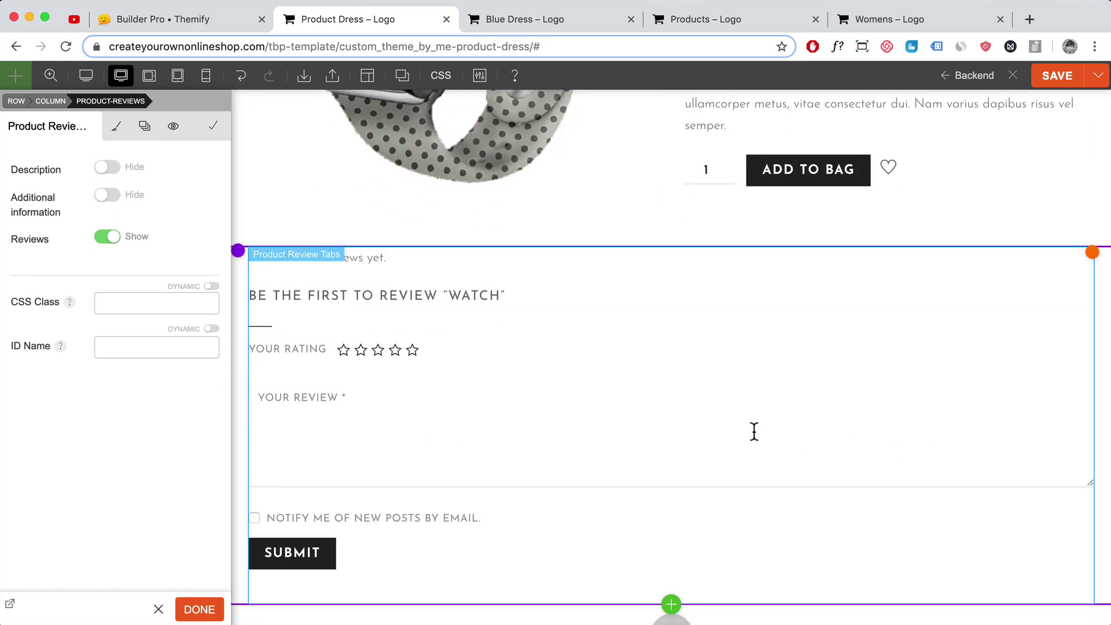
pyautogui.scroll(5, 731, 372)
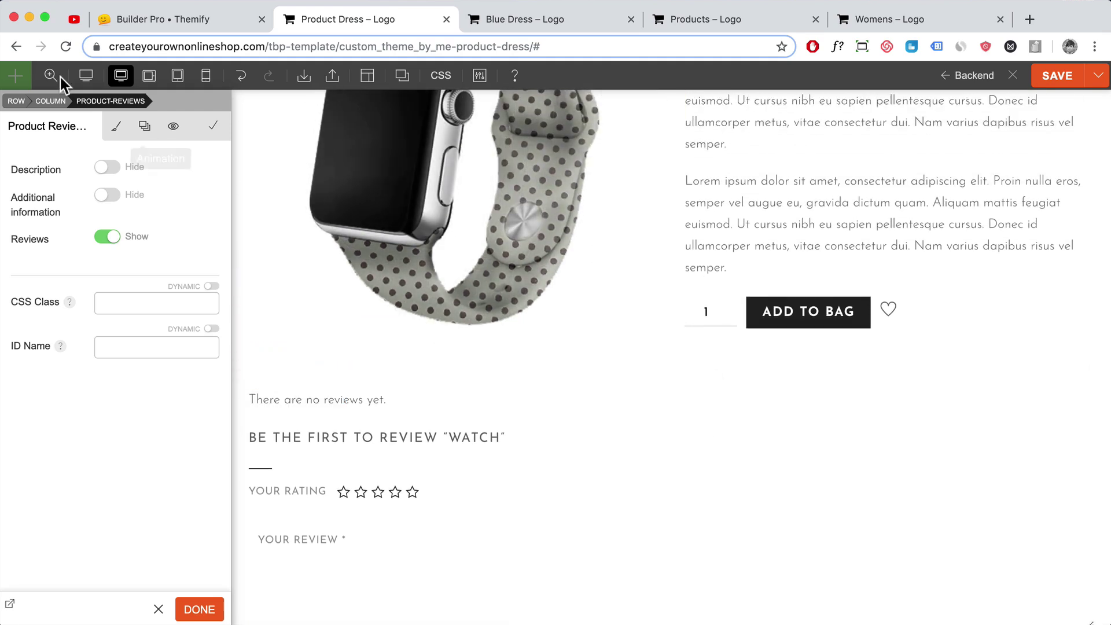
# Zoom out the preview and set the product row to Right-to-Left column order
pyautogui.click(49, 76)
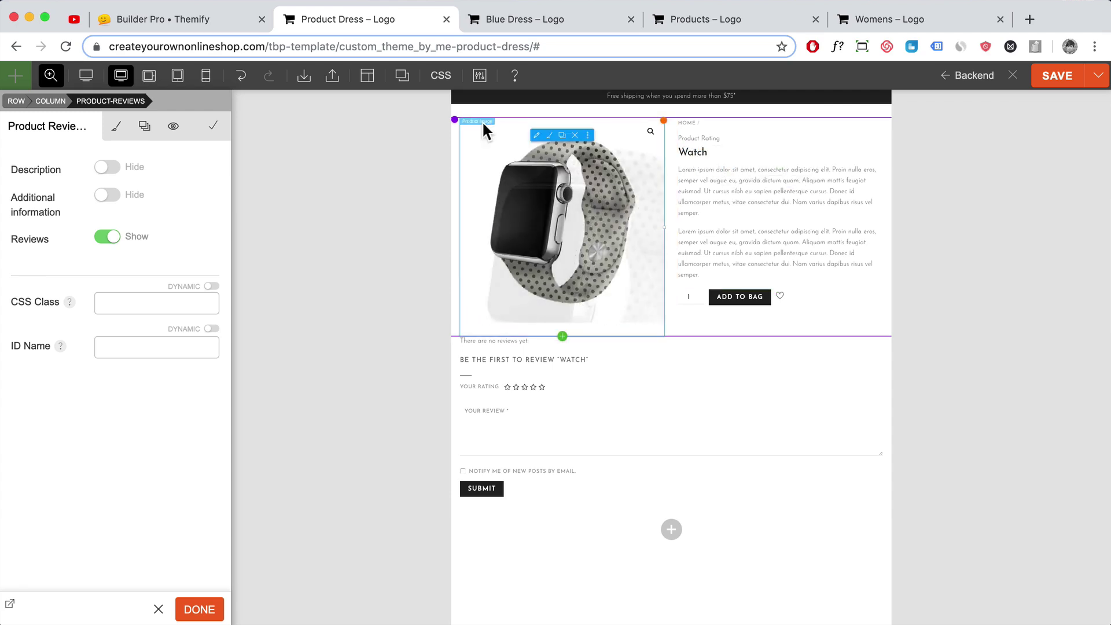
pyautogui.moveTo(471, 129)
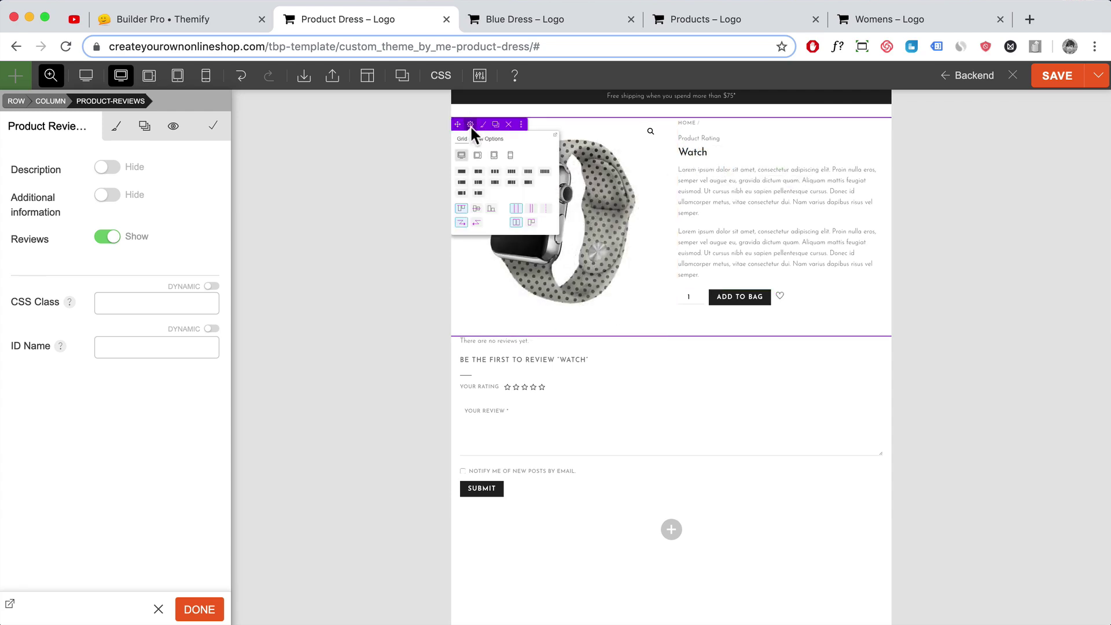
pyautogui.click(476, 223)
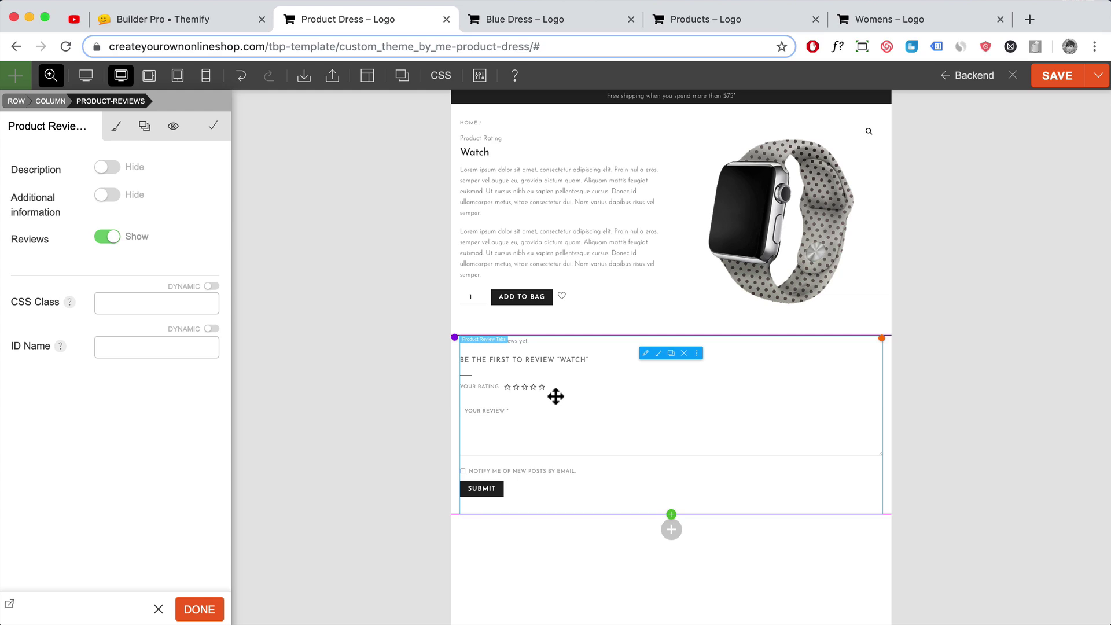
# Check the Review Stars styling of the review tabs module and close its settings
pyautogui.click(117, 134)
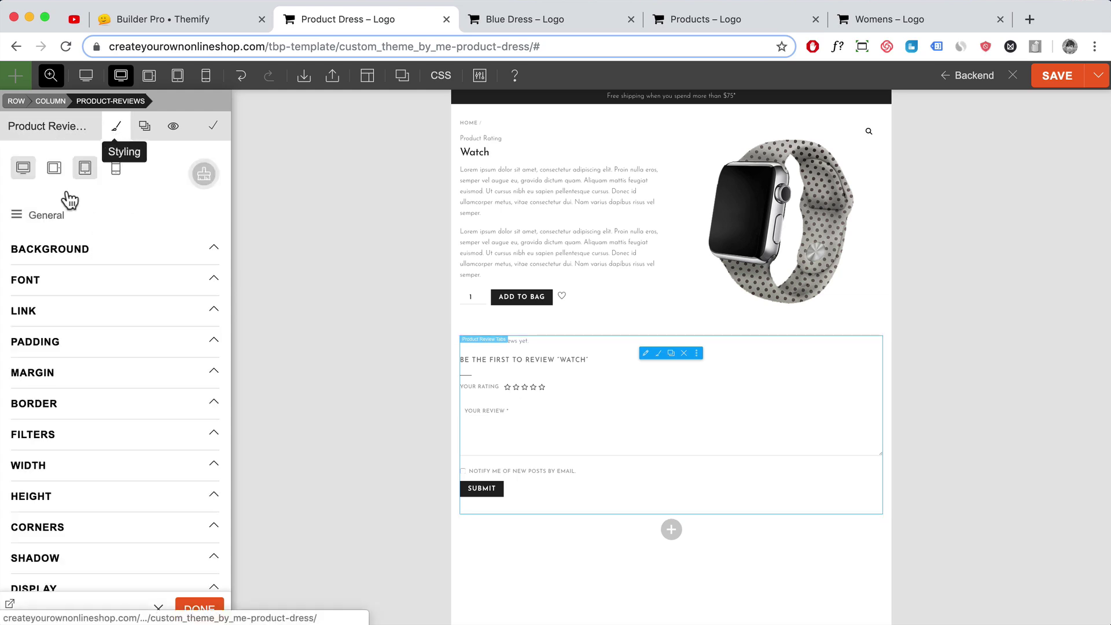
pyautogui.moveTo(38, 231)
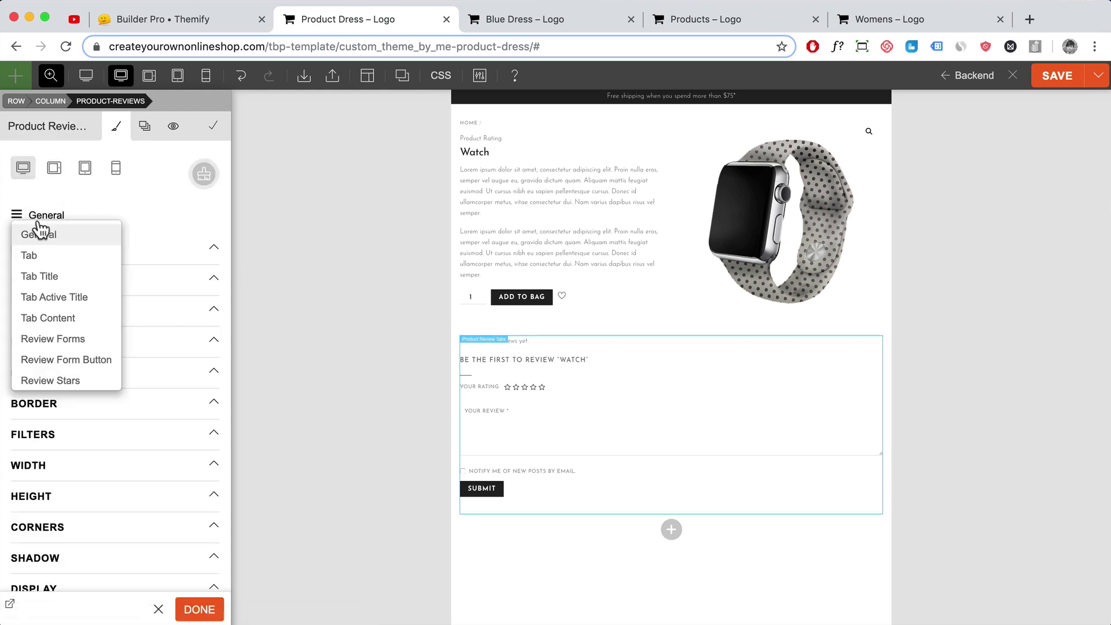
pyautogui.click(62, 382)
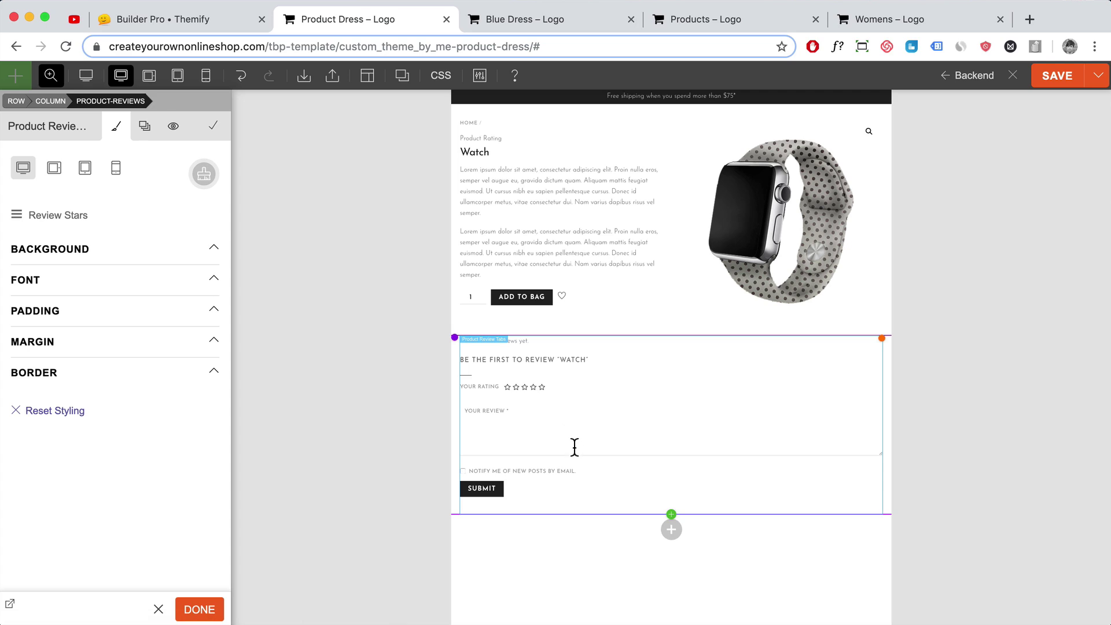
pyautogui.click(36, 217)
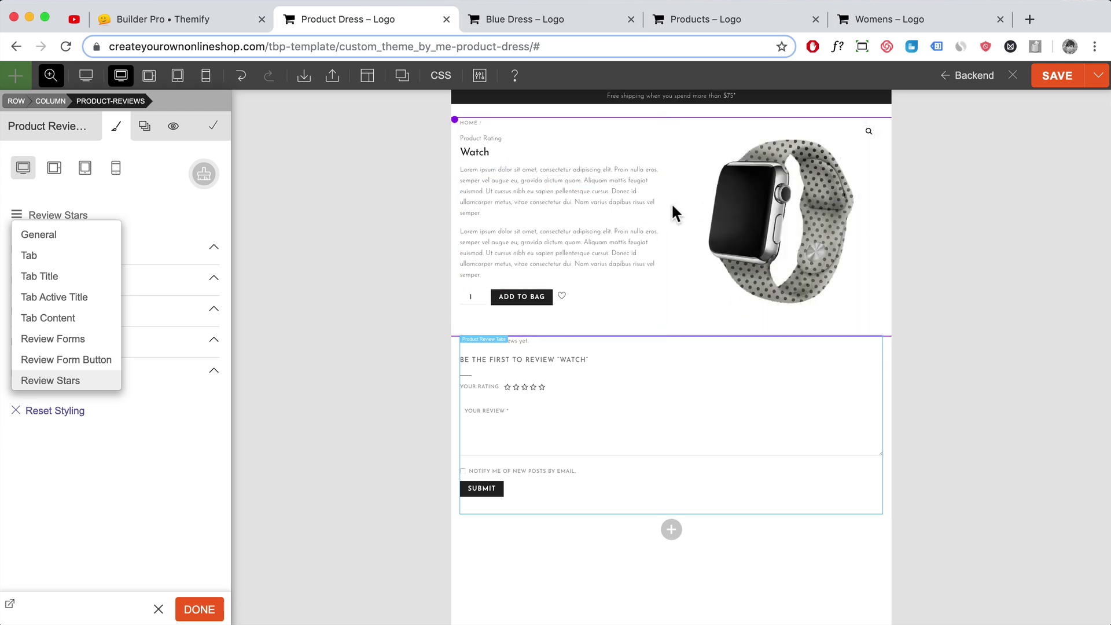
pyautogui.click(213, 126)
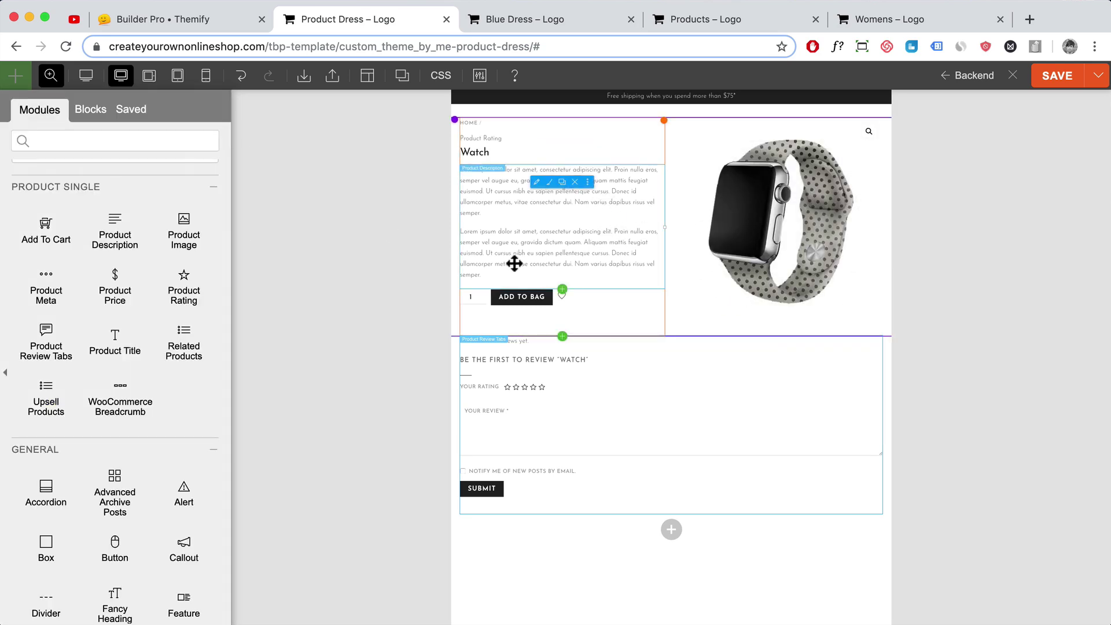
# Place the $349.00 Product Price module directly above the Add to Bag button
pyautogui.moveTo(107, 300); pyautogui.dragTo(565, 298)
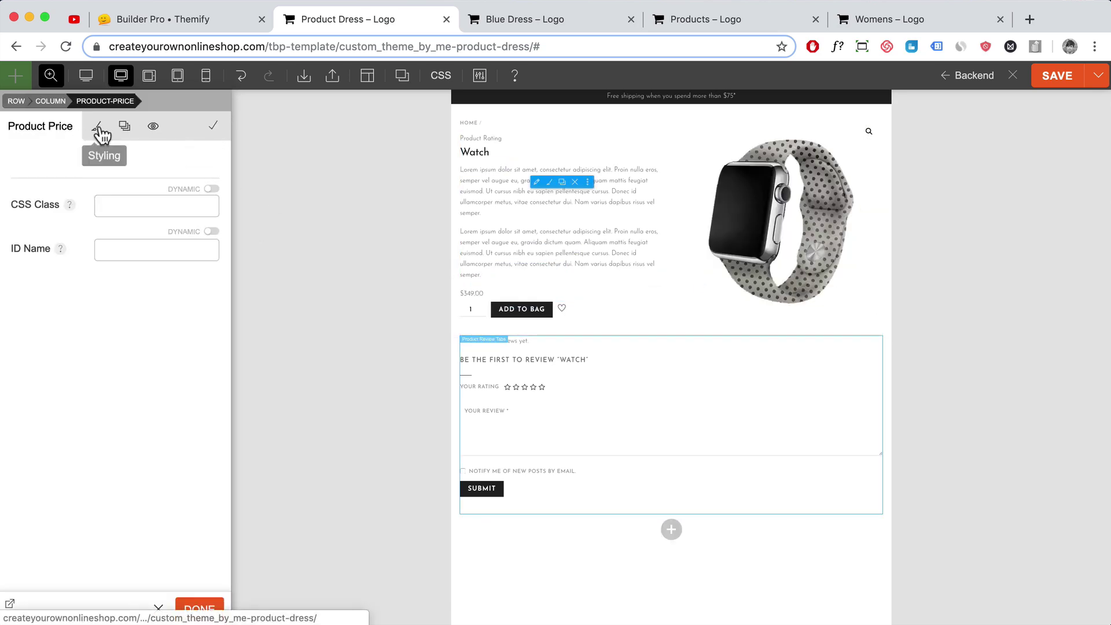
pyautogui.click(197, 608)
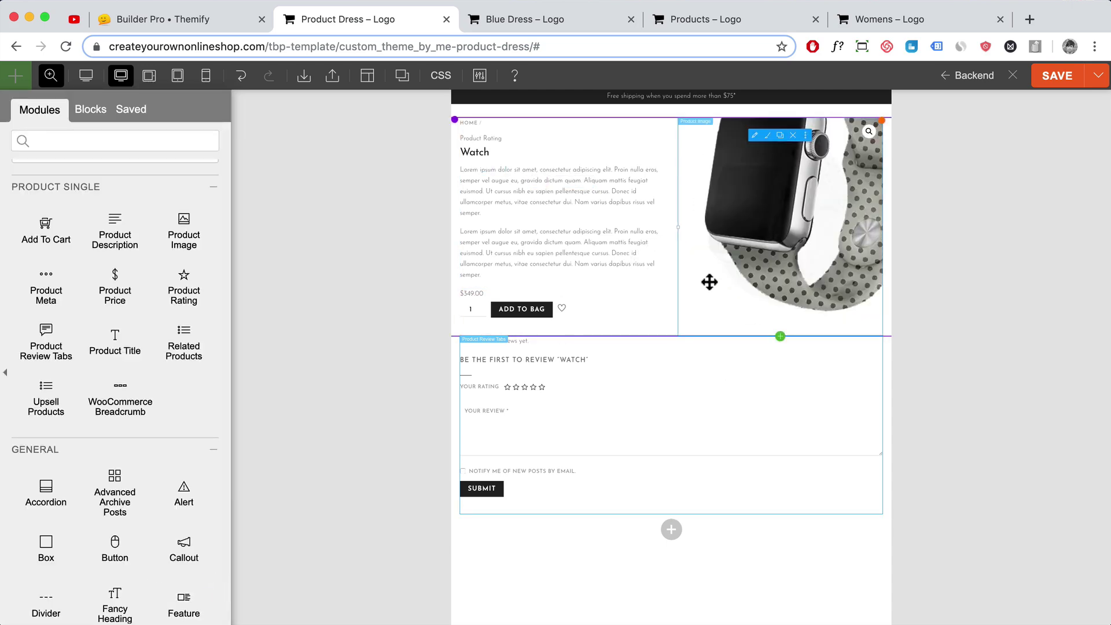
pyautogui.moveTo(553, 152)
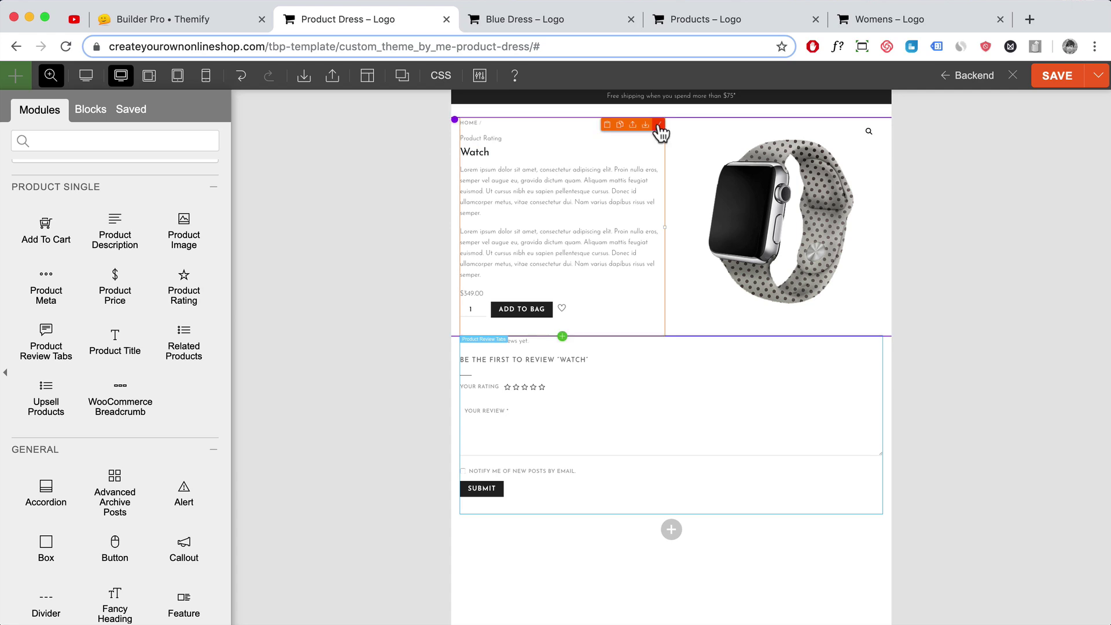
# Give the product info column a light grey #e6e6e6 background colour
pyautogui.moveTo(660, 130)
pyautogui.click(656, 126)
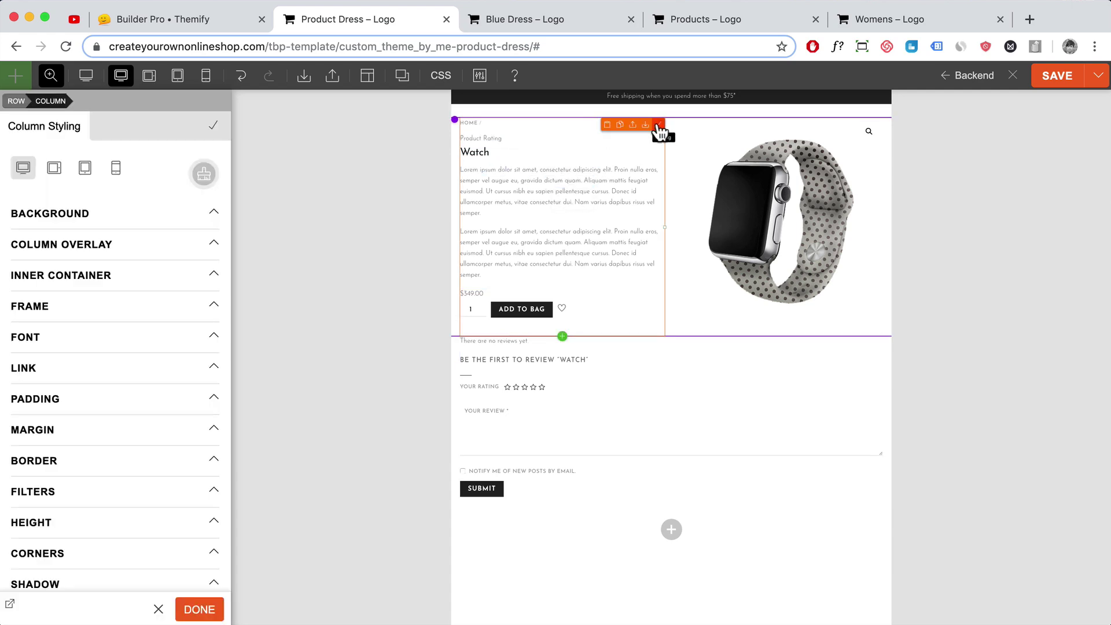
pyautogui.click(51, 216)
pyautogui.click(105, 377)
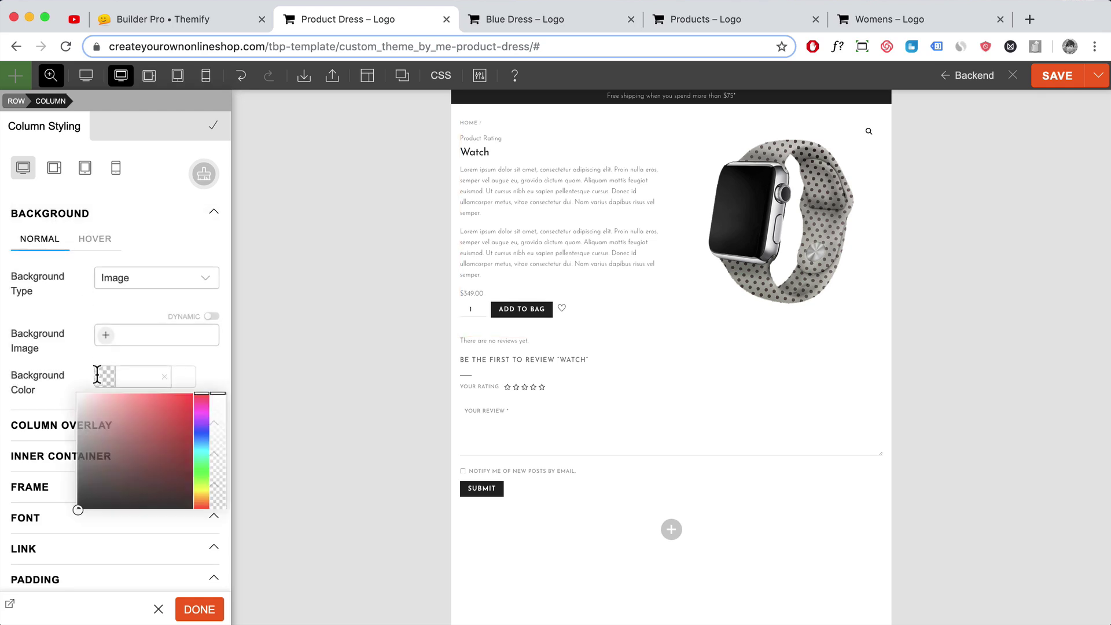
pyautogui.moveTo(109, 428); pyautogui.dragTo(57, 414)
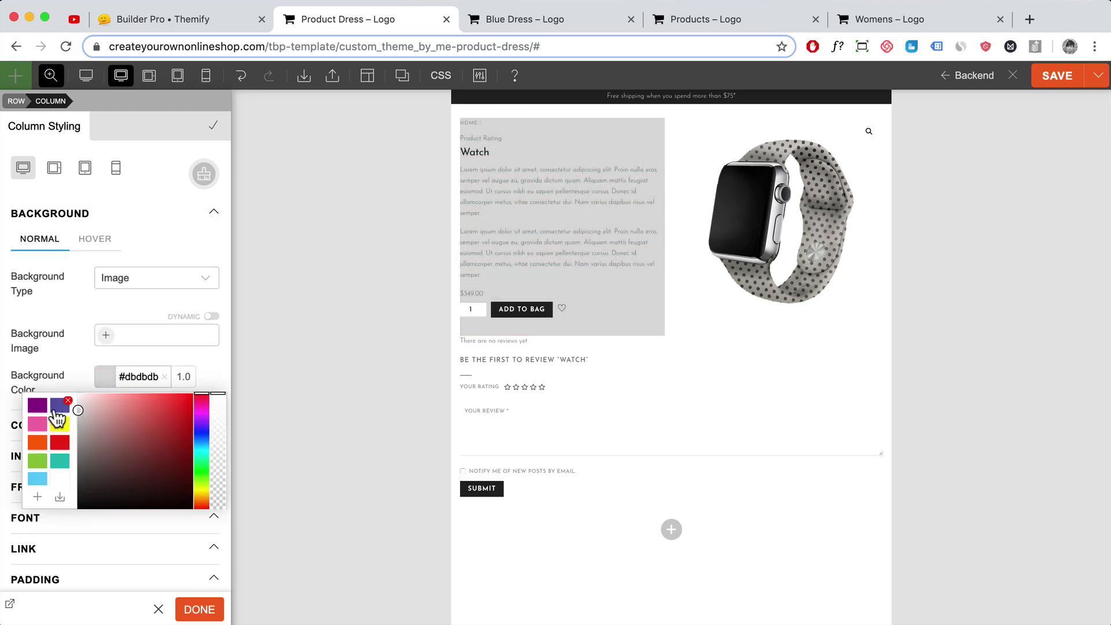
pyautogui.click(38, 427)
pyautogui.click(38, 408)
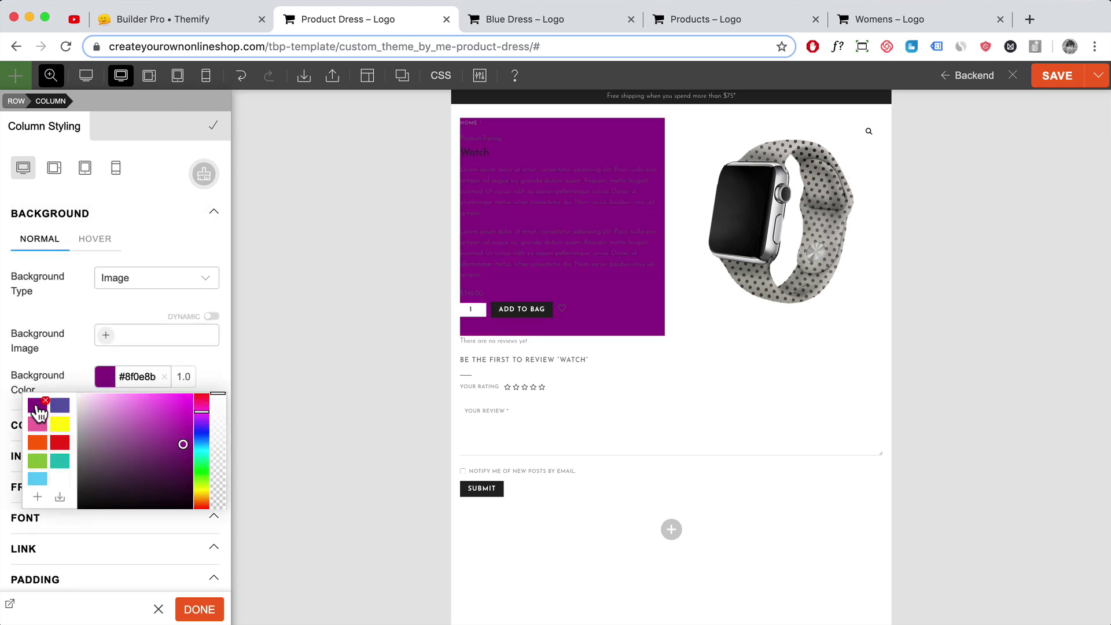
pyautogui.moveTo(125, 410); pyautogui.dragTo(77, 407)
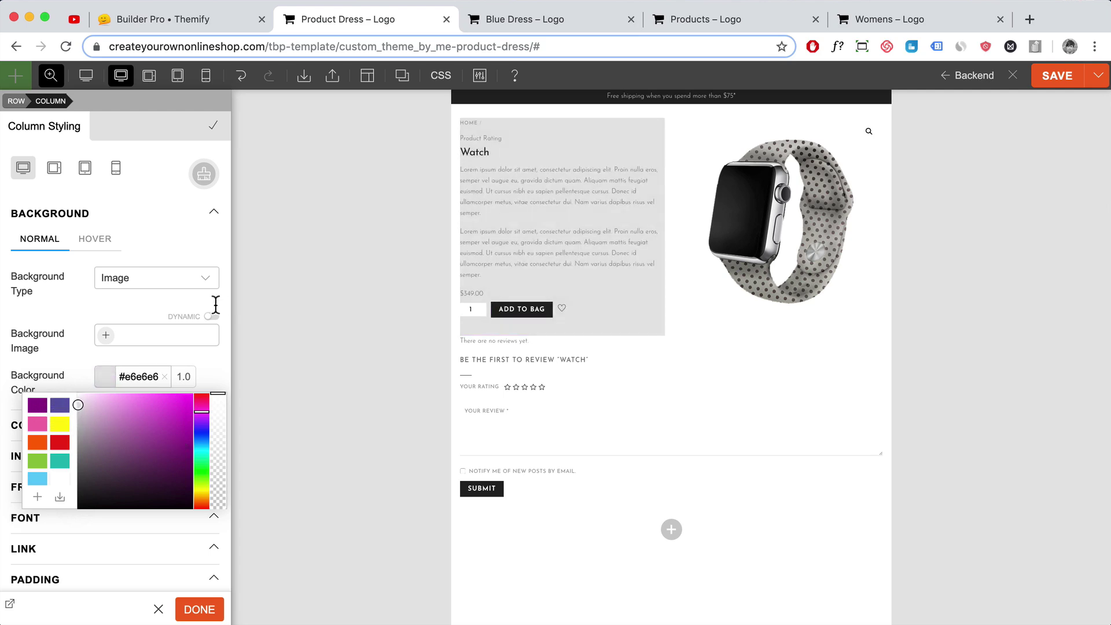
pyautogui.moveTo(663, 129)
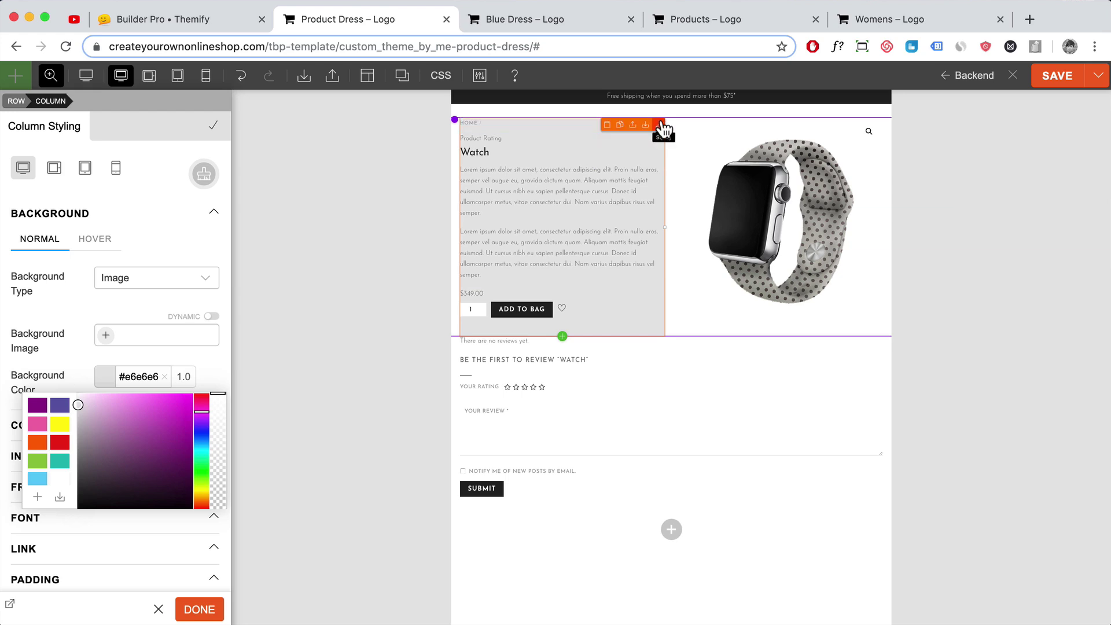
pyautogui.click(74, 373)
# Set the column padding to 2% on all sides
pyautogui.scroll(-3, 78, 417)
pyautogui.click(74, 442)
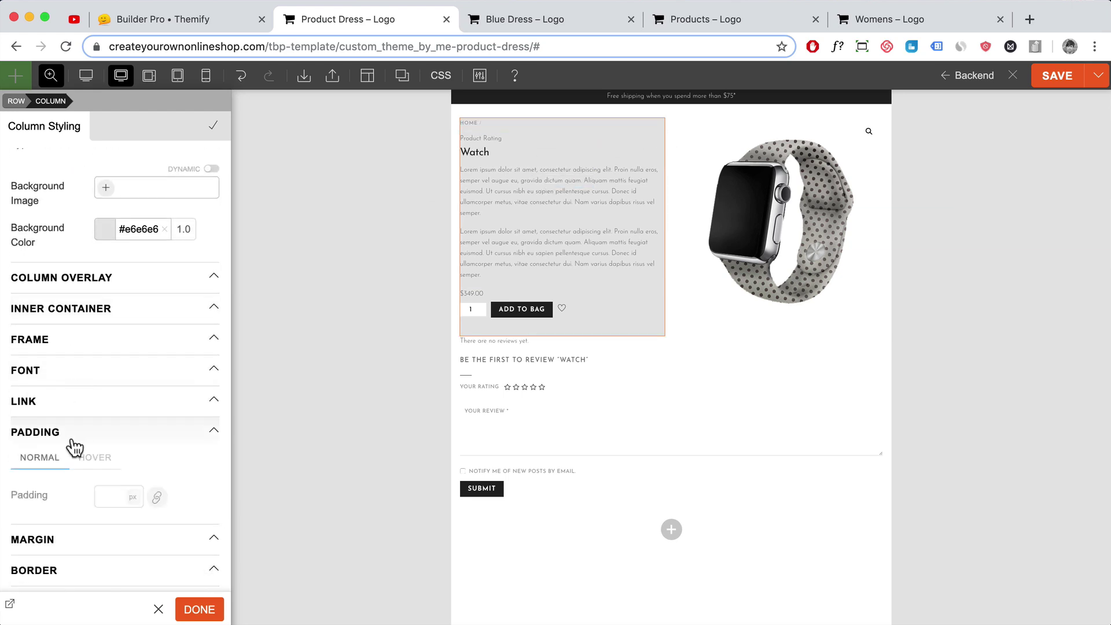
pyautogui.click(116, 496)
pyautogui.write('2')
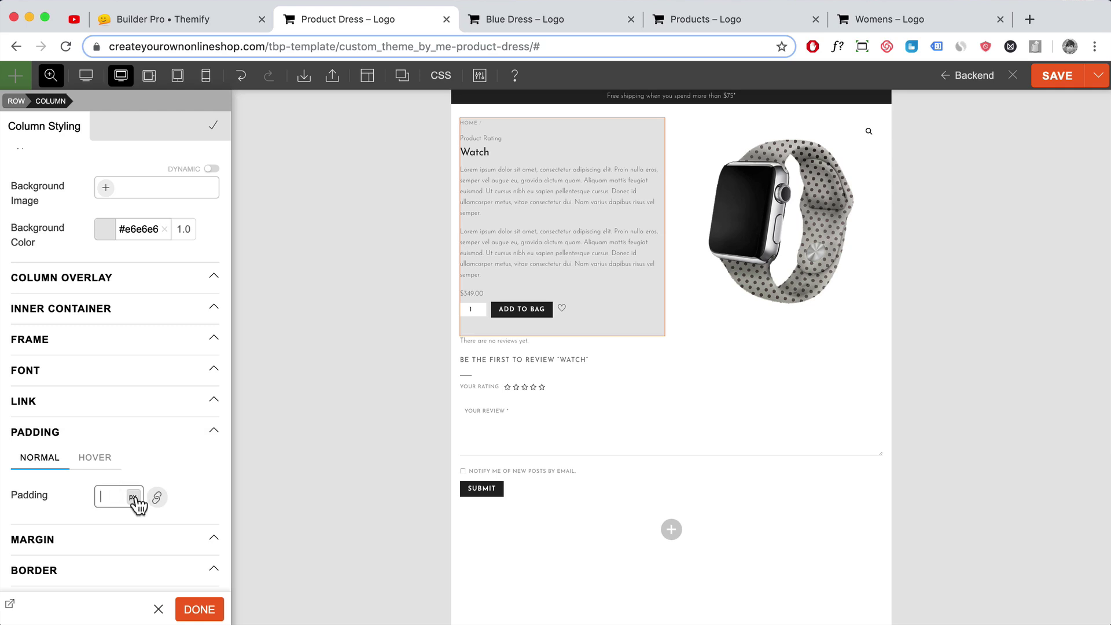
pyautogui.click(132, 496)
pyautogui.click(139, 519)
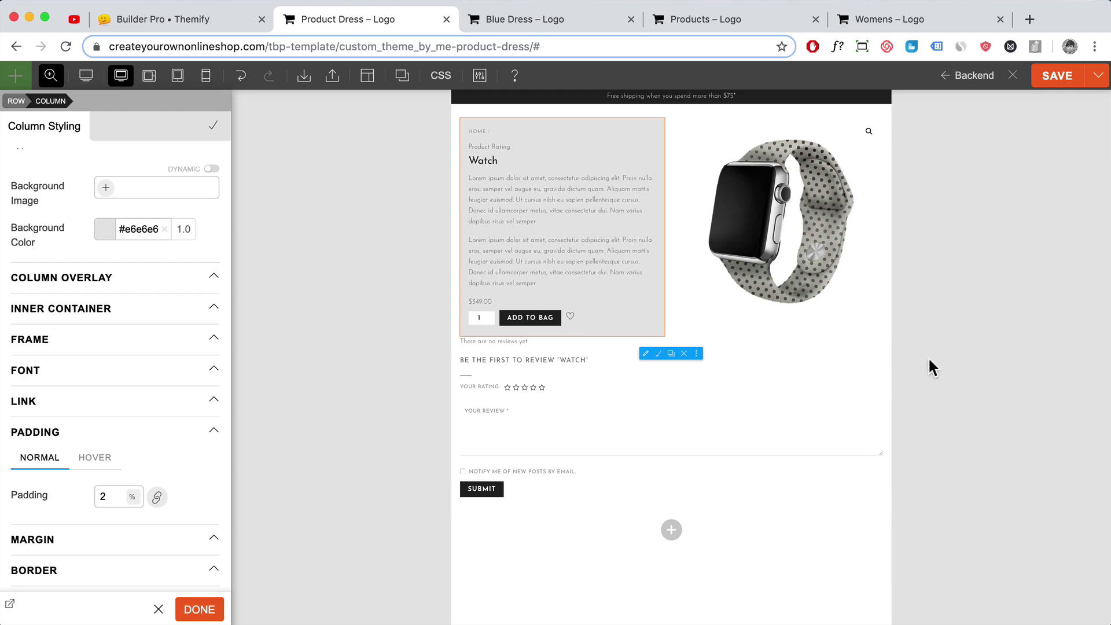
# Give the reviews row 5% top padding only, then save the template
pyautogui.moveTo(454, 340)
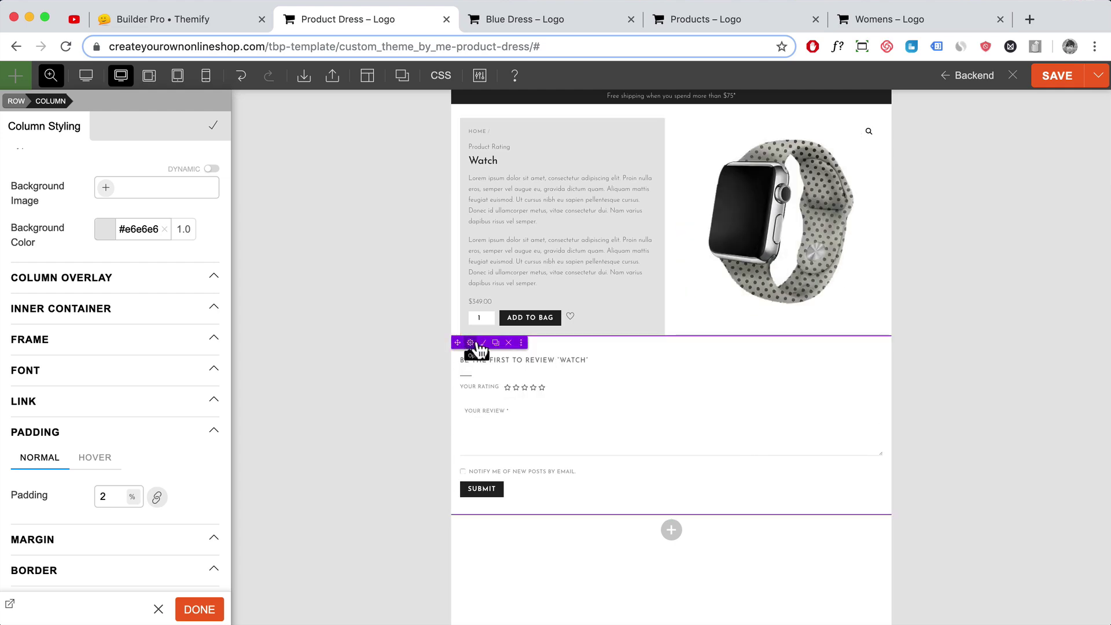
pyautogui.click(472, 343)
pyautogui.click(117, 420)
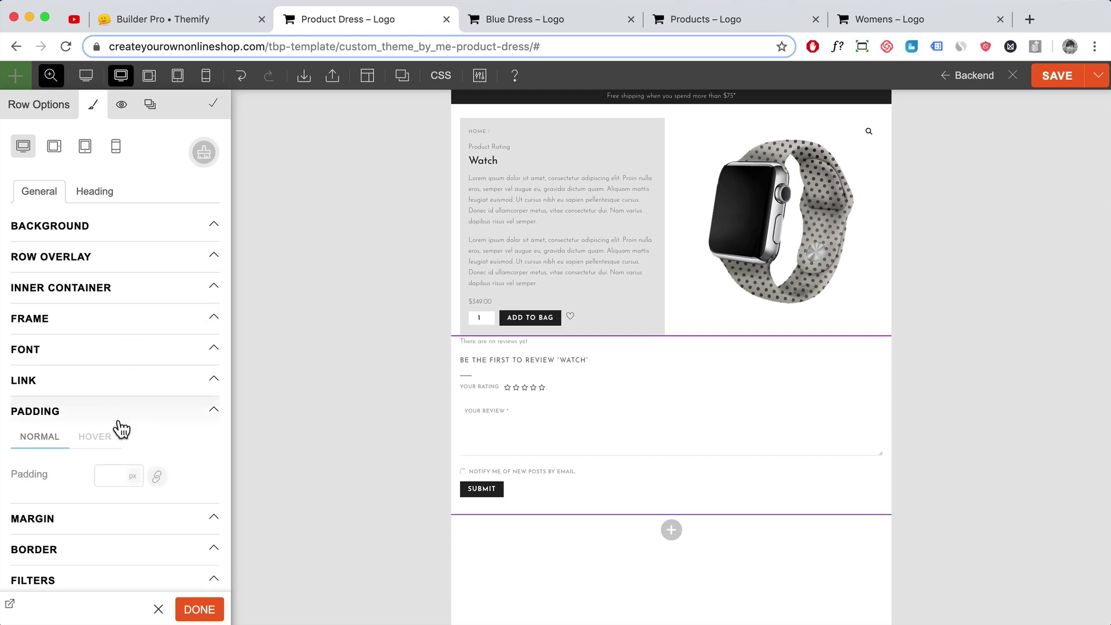
pyautogui.click(151, 476)
pyautogui.click(123, 475)
pyautogui.write('2')
pyautogui.click(133, 477)
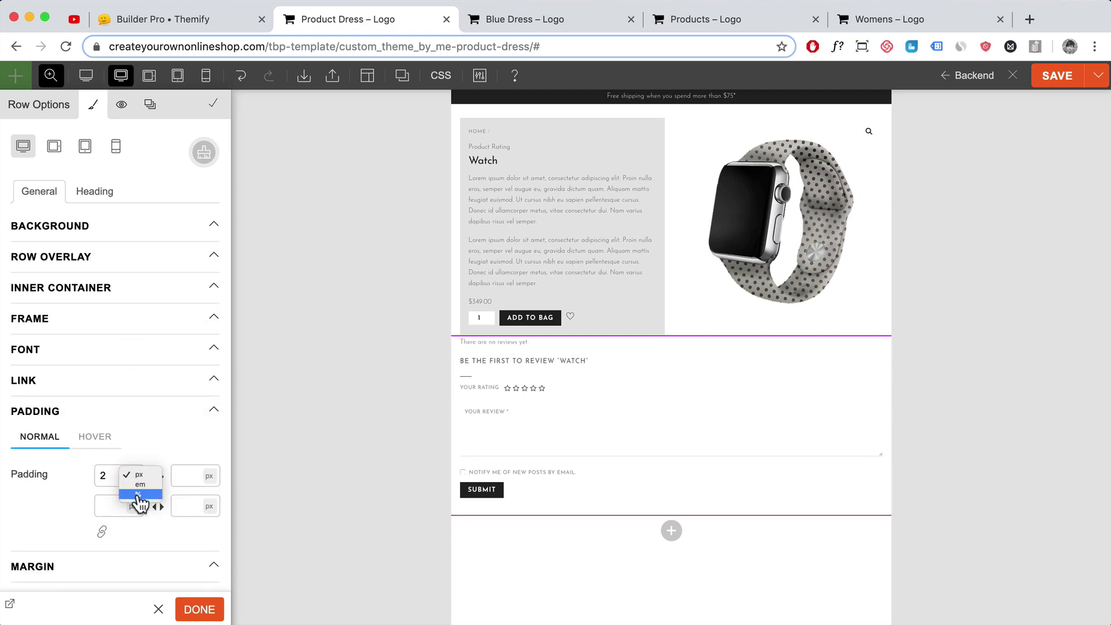
pyautogui.click(139, 494)
pyautogui.press('Up')
pyautogui.press('Up')
pyautogui.press('Up')
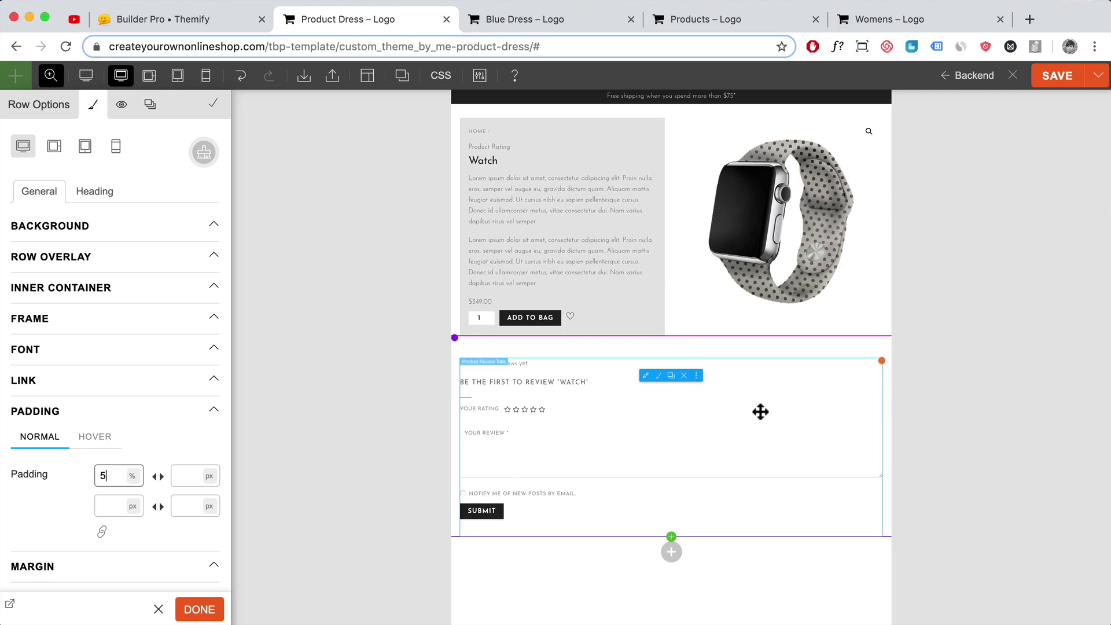
pyautogui.click(1058, 76)
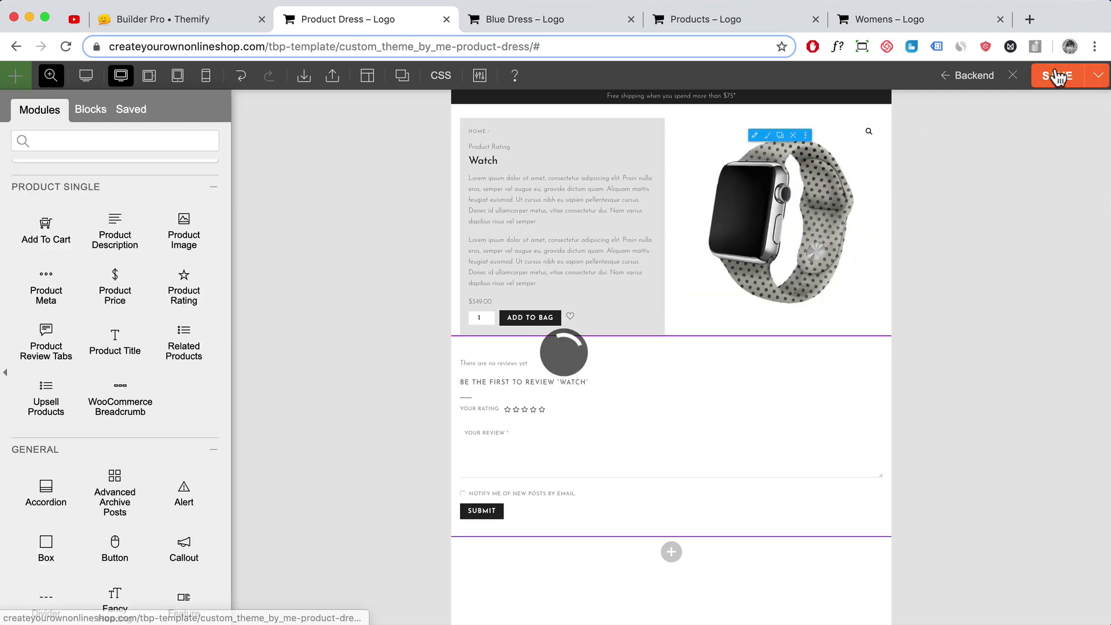
# Close the builder and load the /shop page in the browser
pyautogui.click(1013, 76)
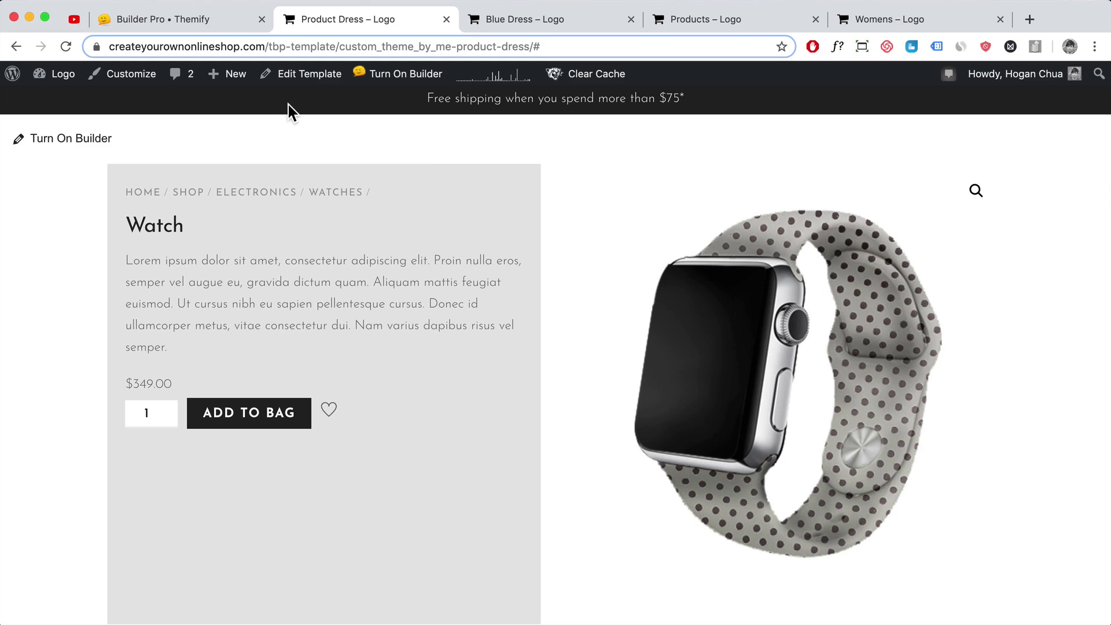
pyautogui.click(555, 14)
pyautogui.click(365, 19)
pyautogui.click(540, 46)
pyautogui.keyDown('shift'); pyautogui.click(275, 50); pyautogui.keyUp('shift')
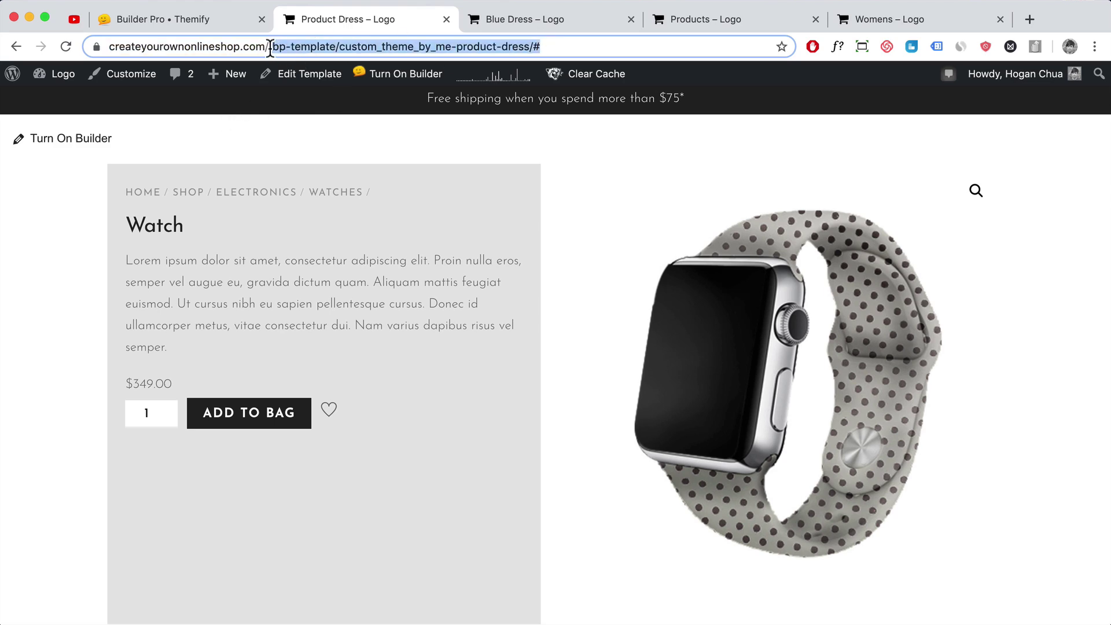
pyautogui.write('shop')
pyautogui.press('Return')
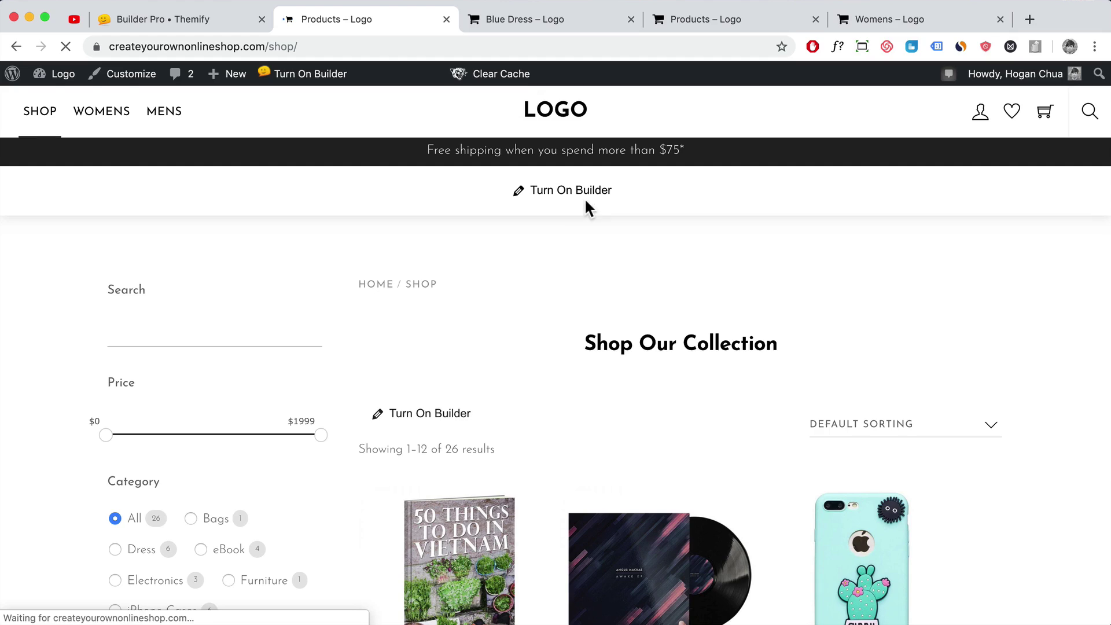
# Open the 50 Things to Do in Vietnam product and scroll through its page
pyautogui.scroll(-5, 604, 322)
pyautogui.click(468, 304)
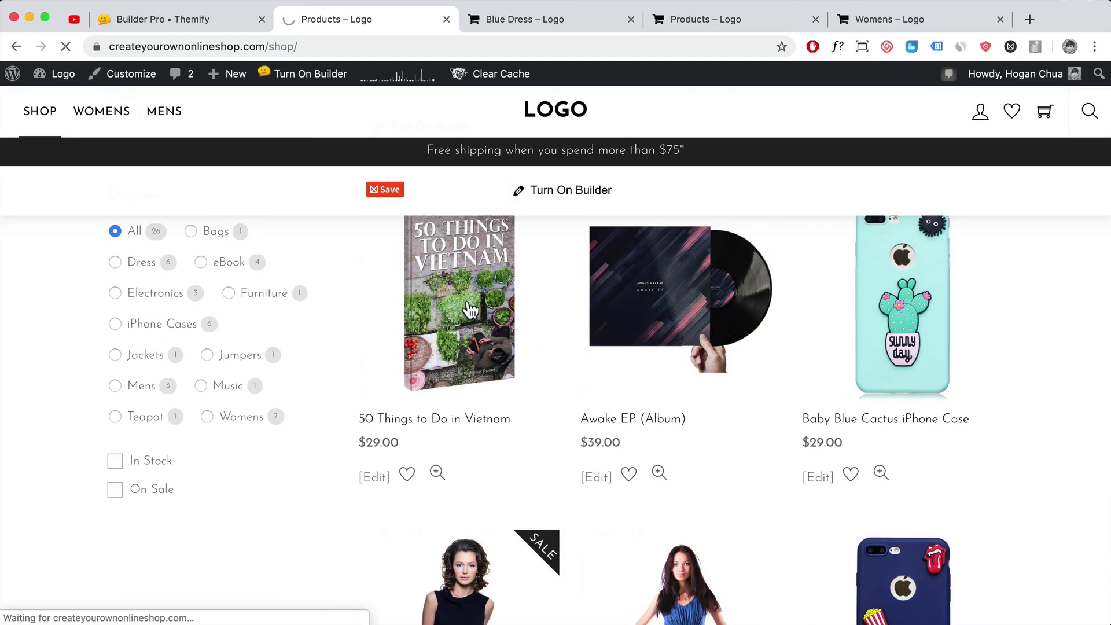
pyautogui.scroll(-4, 782, 371)
pyautogui.scroll(-12, 782, 374)
pyautogui.scroll(4, 782, 370)
pyautogui.scroll(-5, 782, 369)
pyautogui.scroll(-1, 781, 370)
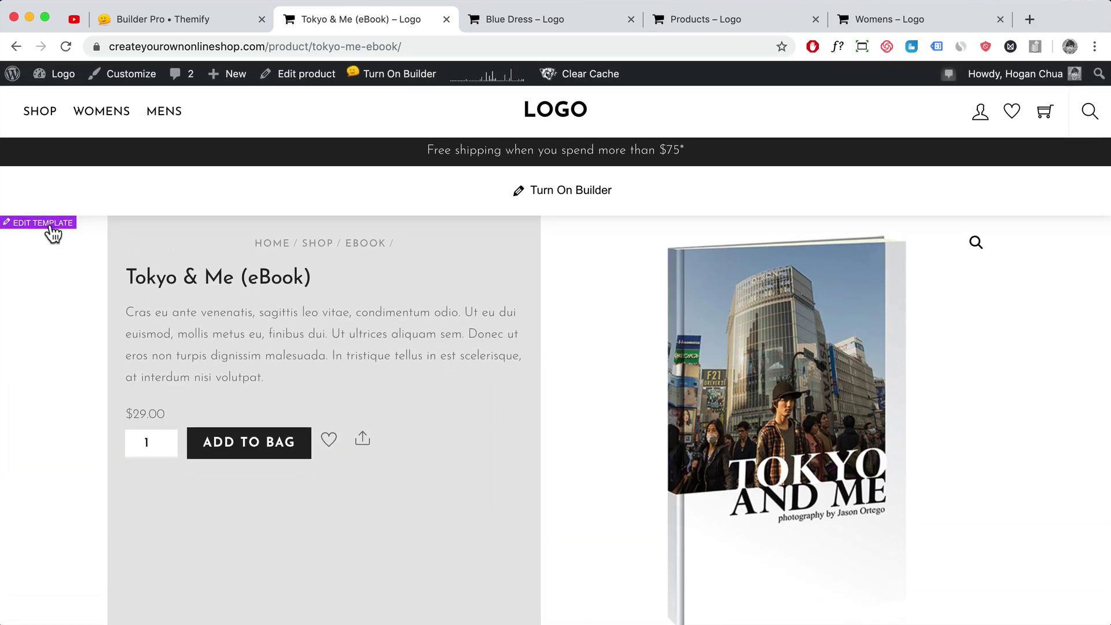
# Edit the product template and set the top row's top padding to 5%
pyautogui.click(51, 225)
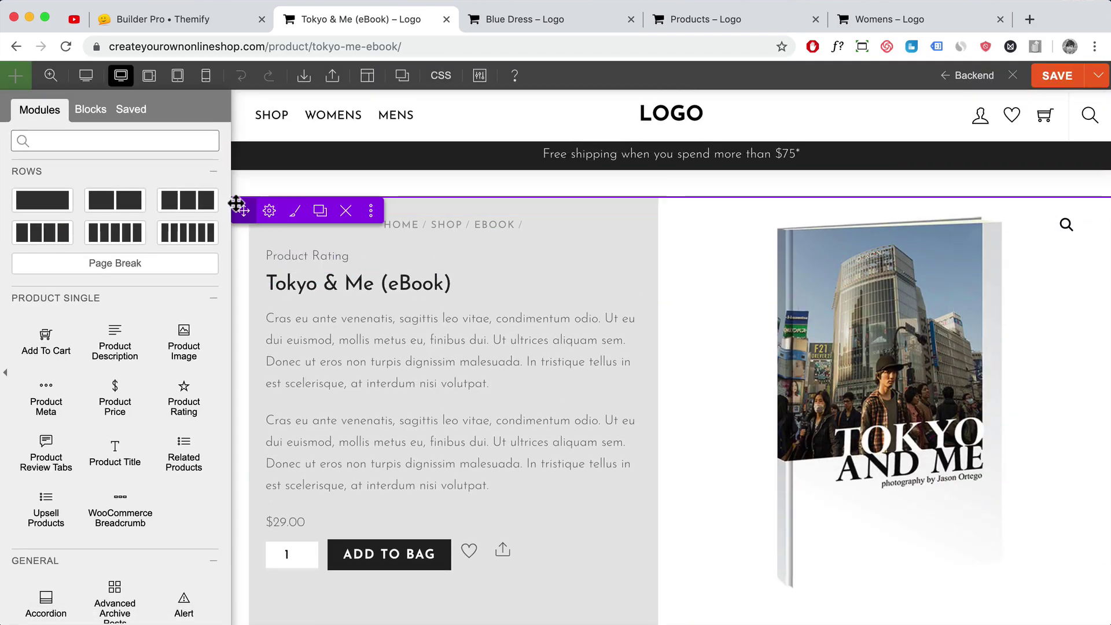
pyautogui.click(294, 210)
pyautogui.click(74, 412)
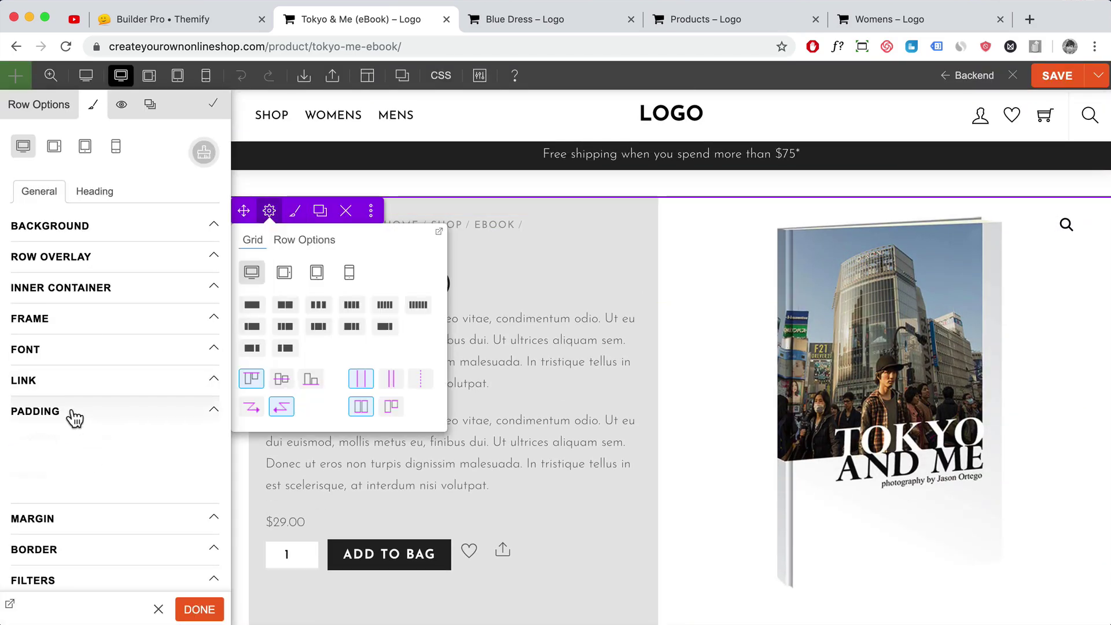
pyautogui.click(116, 475)
pyautogui.write('1')
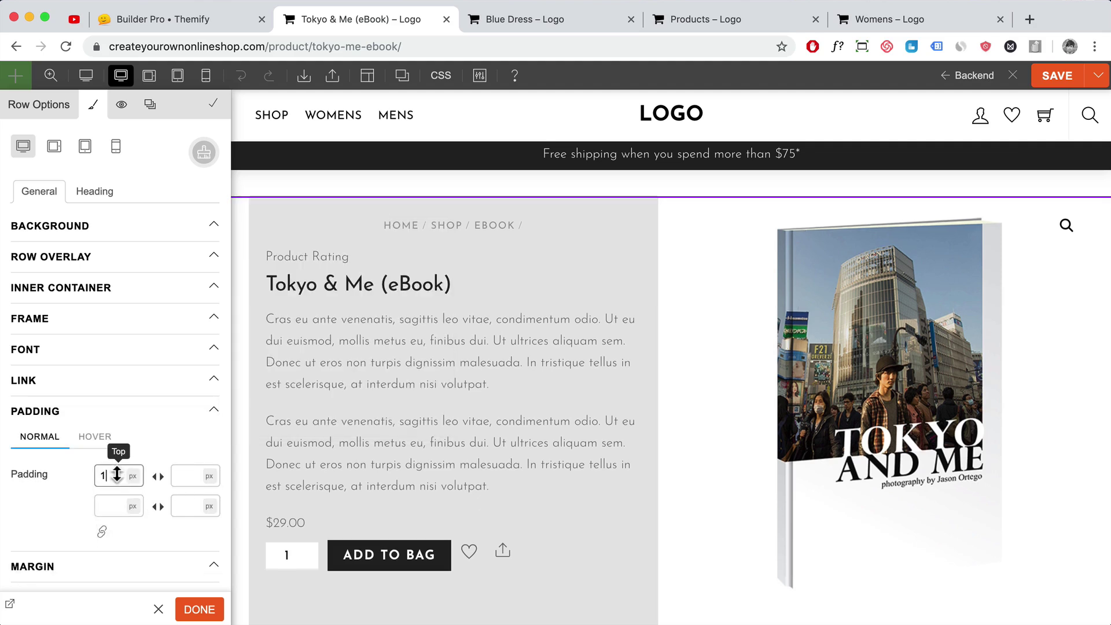
pyautogui.press('BackSpace')
pyautogui.write('2')
pyautogui.click(133, 476)
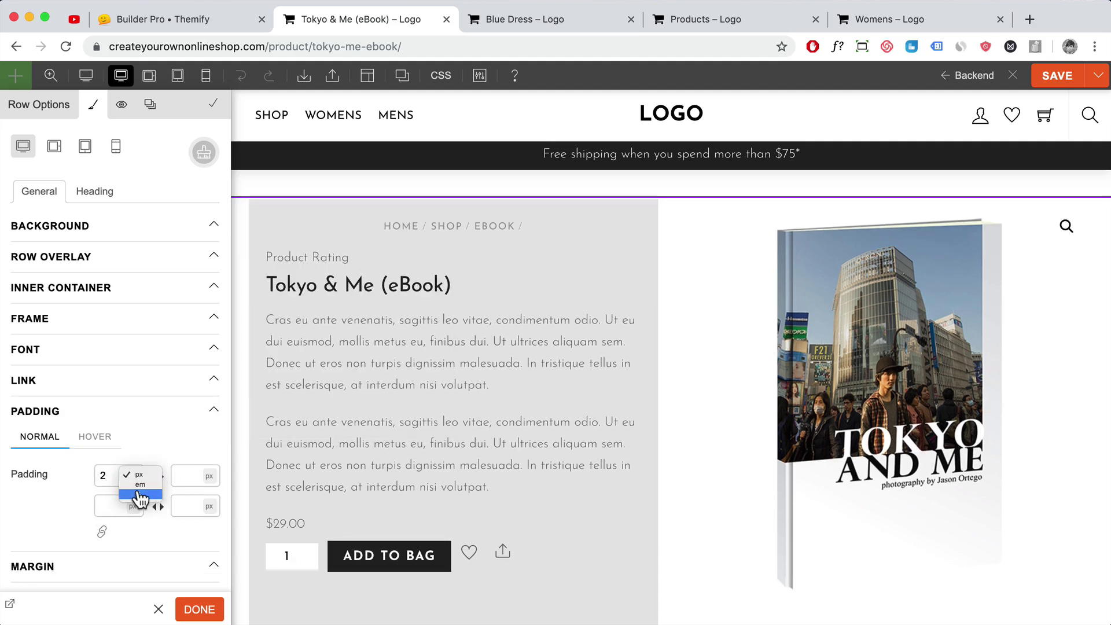
pyautogui.click(134, 492)
pyautogui.doubleClick(115, 475)
pyautogui.write('5')
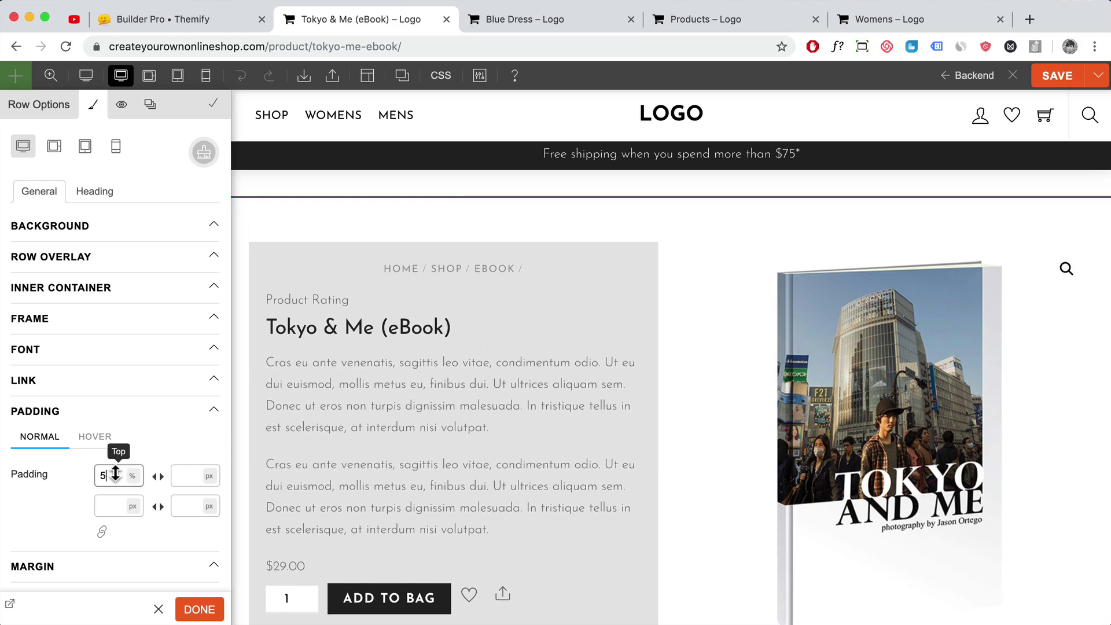
# Save the product template changes
pyautogui.scroll(-3, 646, 455)
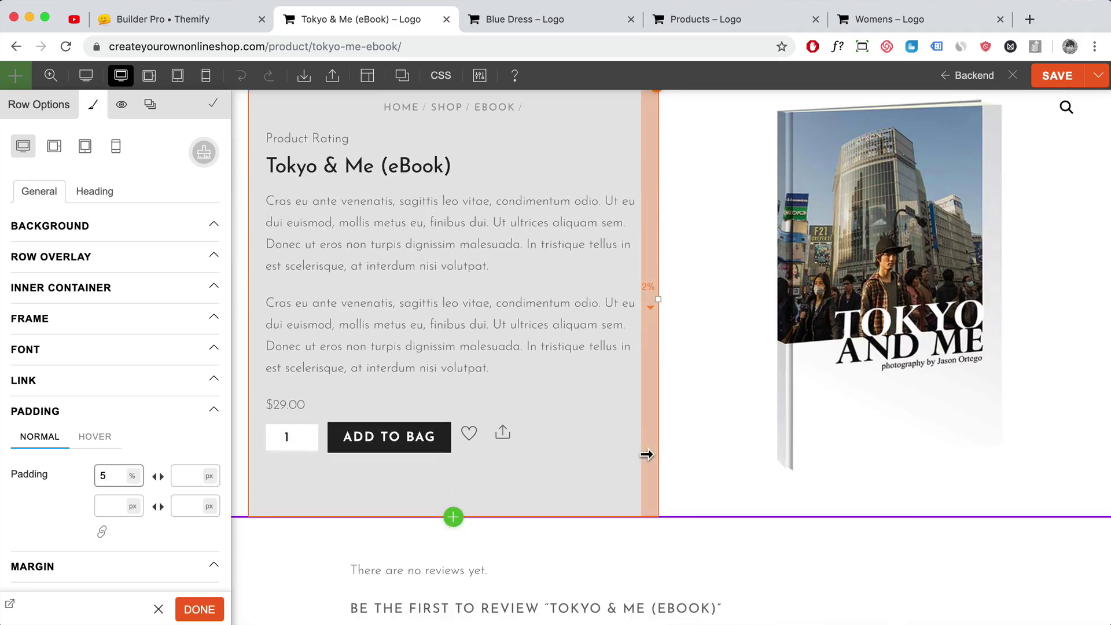
pyautogui.scroll(3, 867, 392)
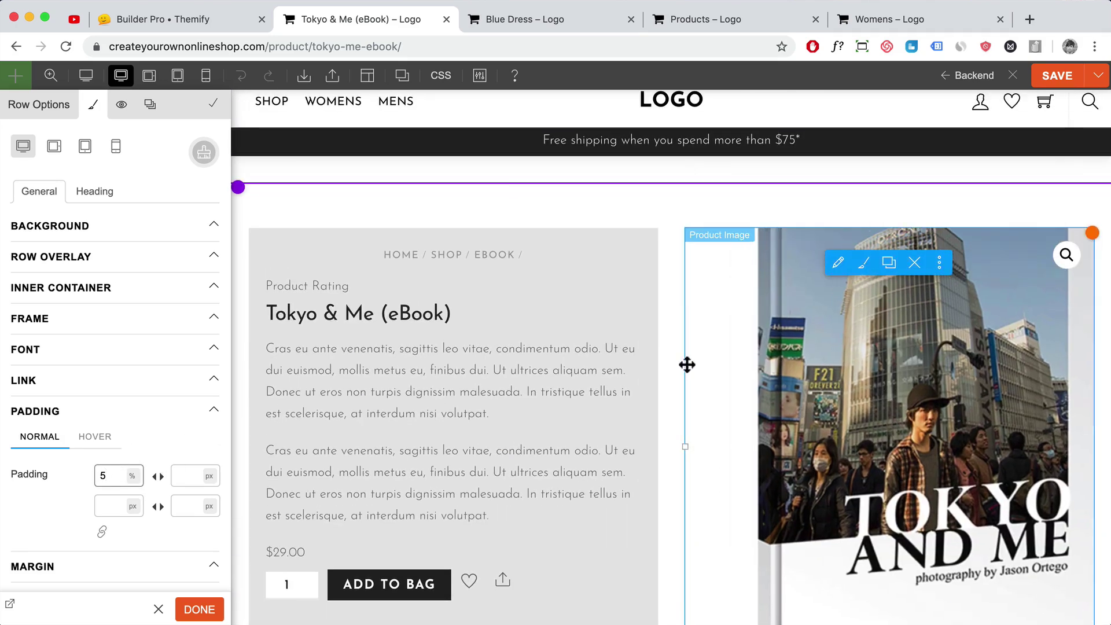
pyautogui.moveTo(270, 213)
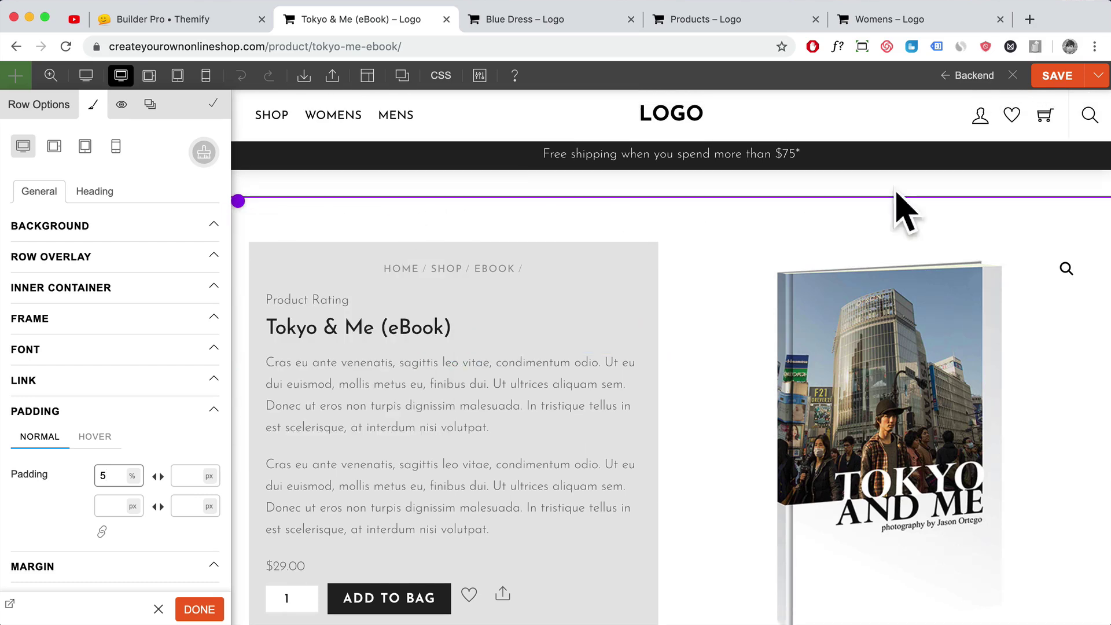
pyautogui.click(1059, 76)
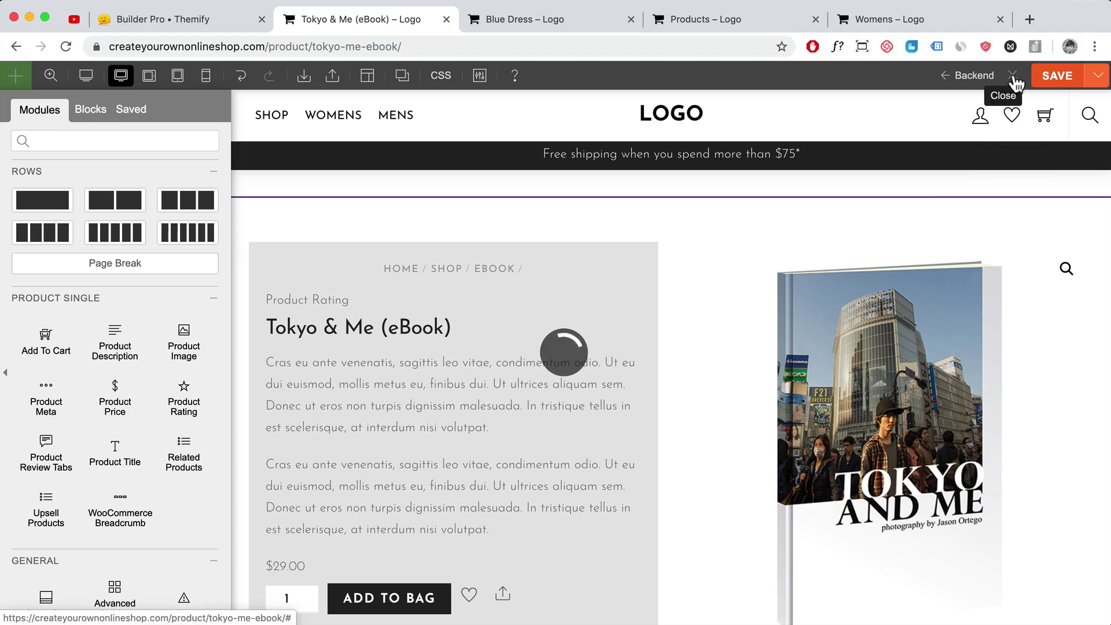
pyautogui.scroll(-10, 851, 307)
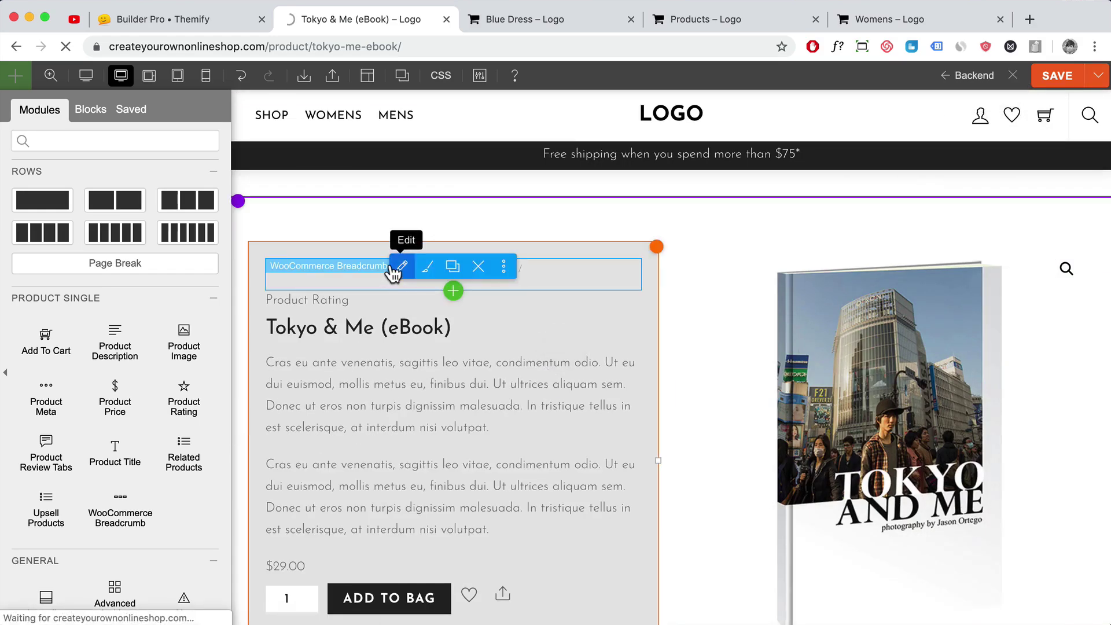
pyautogui.moveTo(550, 219)
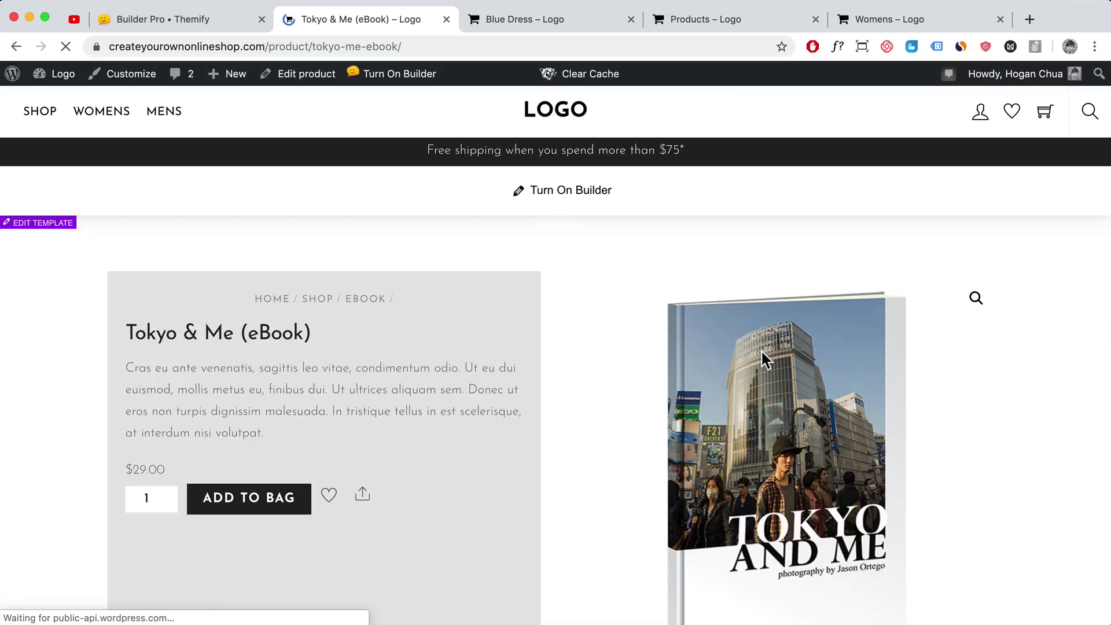
# Go from the dashboard to the Builder Pro Templates list and show the Product Archive templates
pyautogui.scroll(-5, 570, 242)
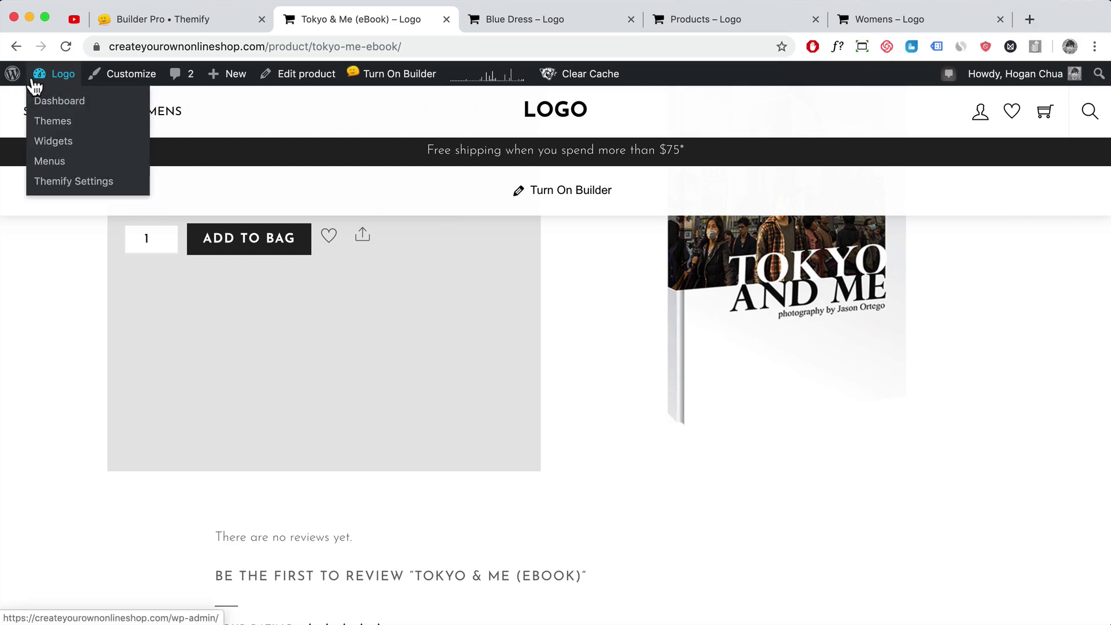
pyautogui.moveTo(55, 76)
pyautogui.click(54, 104)
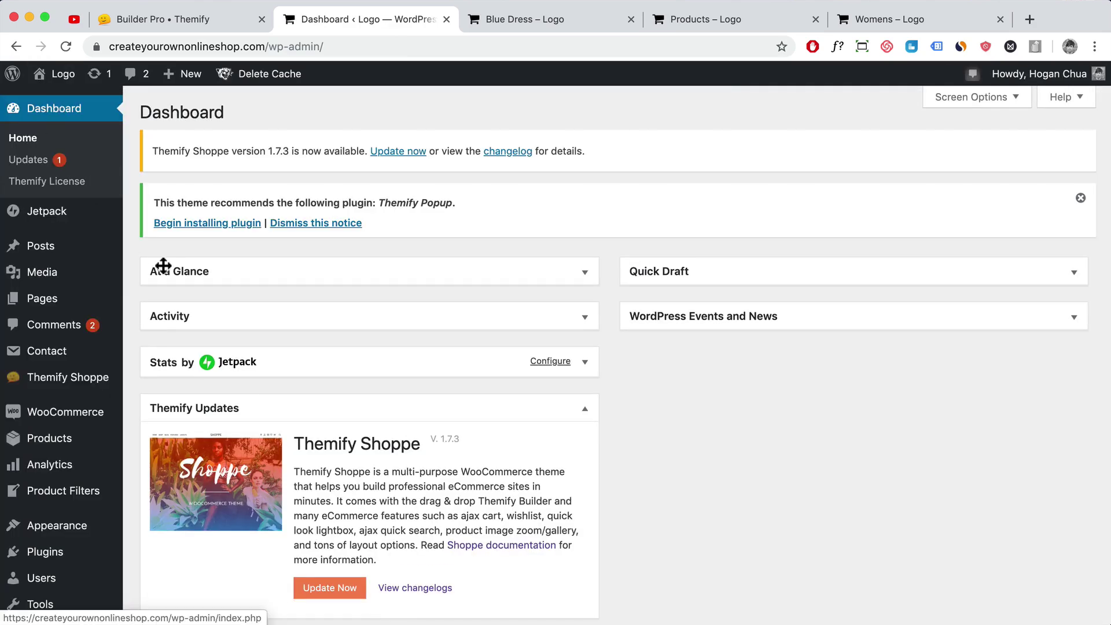
pyautogui.moveTo(74, 390)
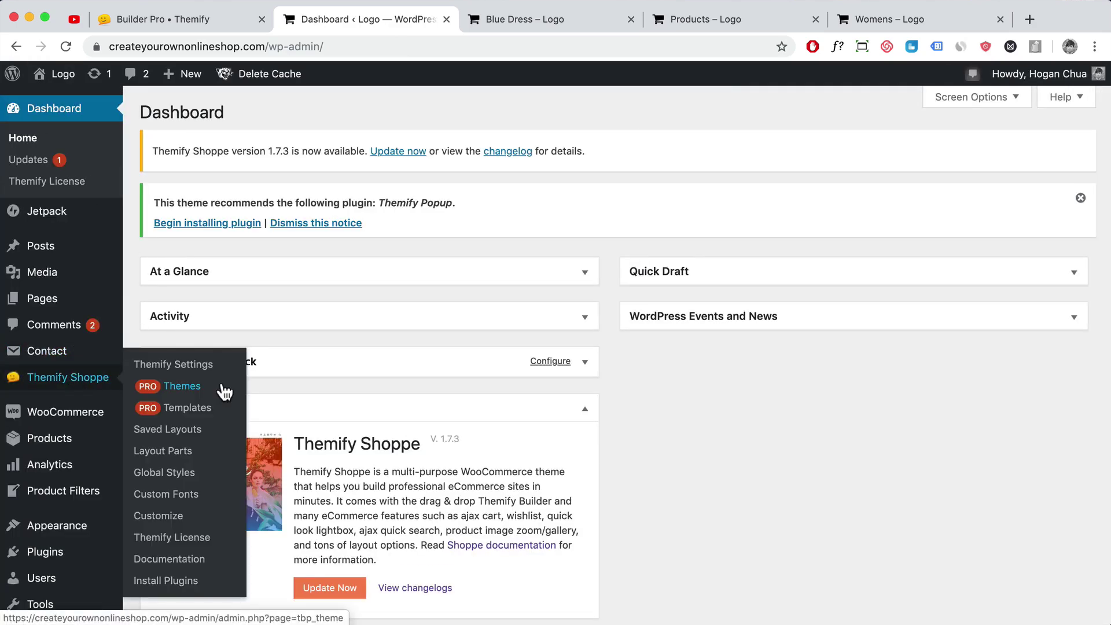
pyautogui.click(188, 409)
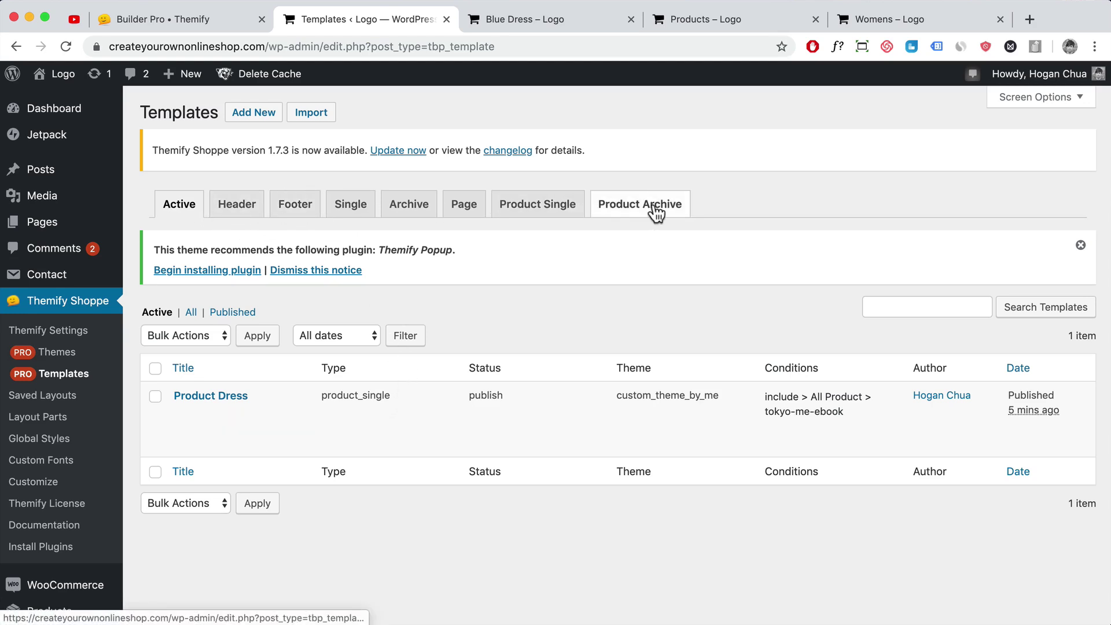
pyautogui.click(625, 215)
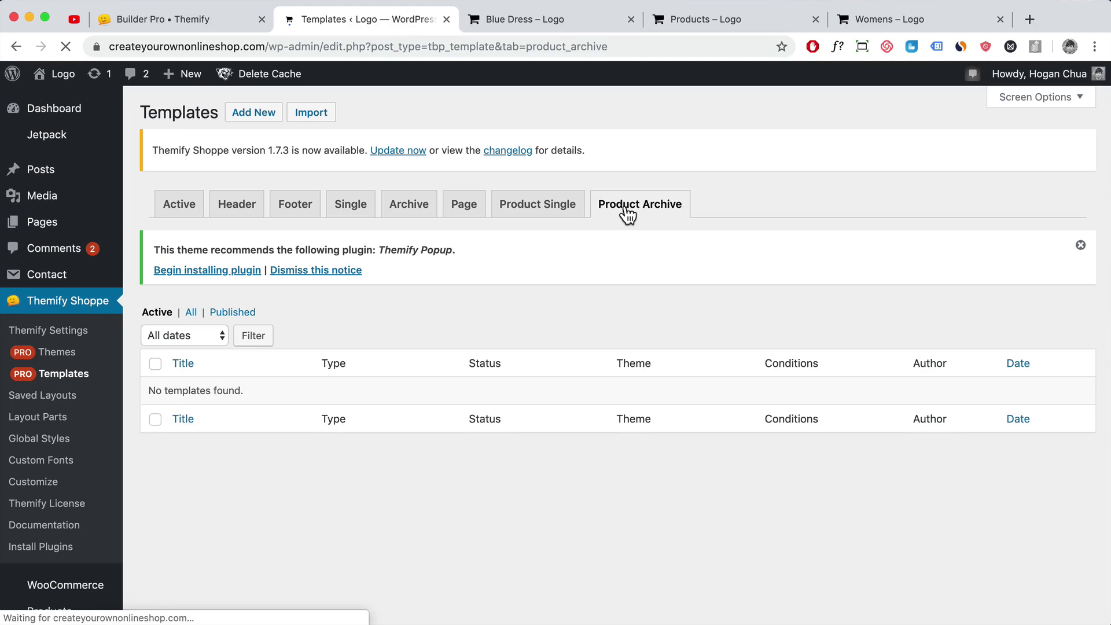
# Start a new Shop Main template of type Product Archive, included on the Shop Page
pyautogui.click(250, 114)
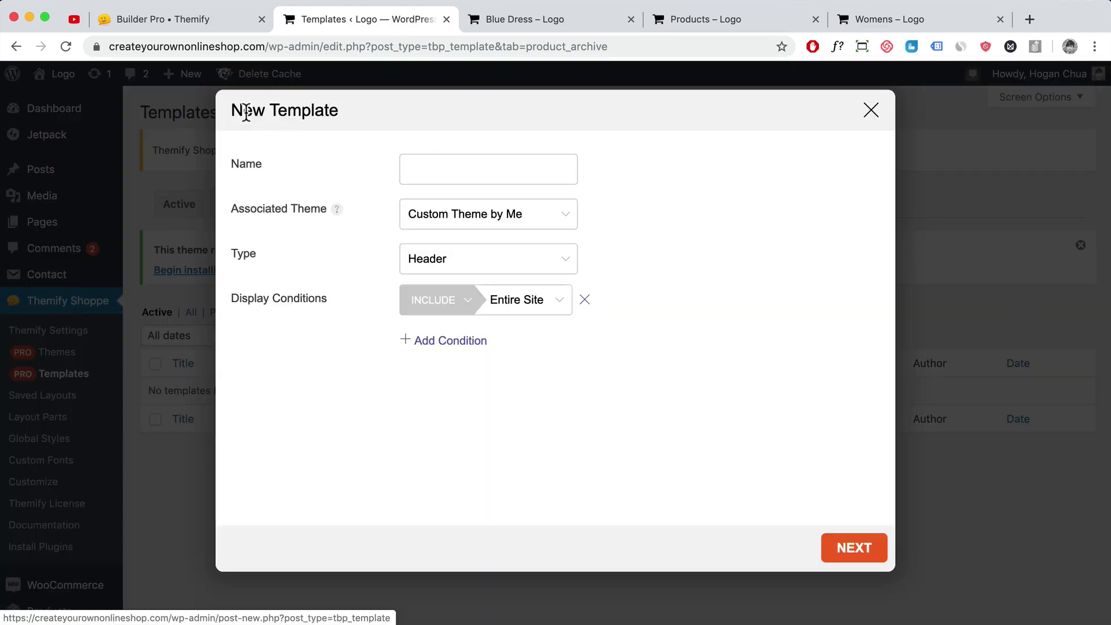
pyautogui.click(440, 170)
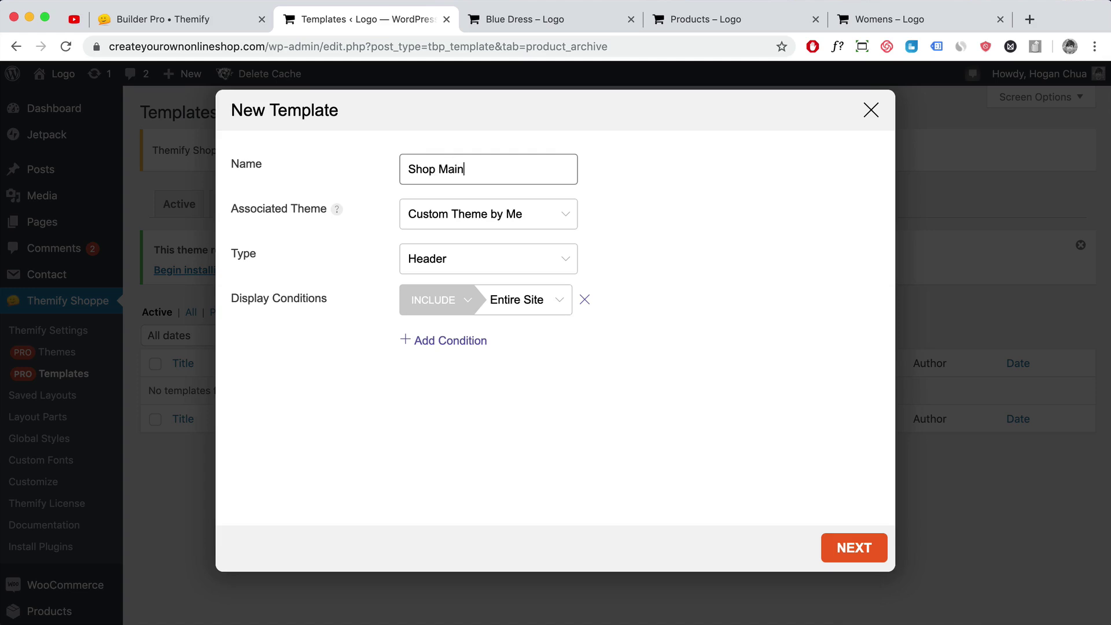
pyautogui.click(440, 259)
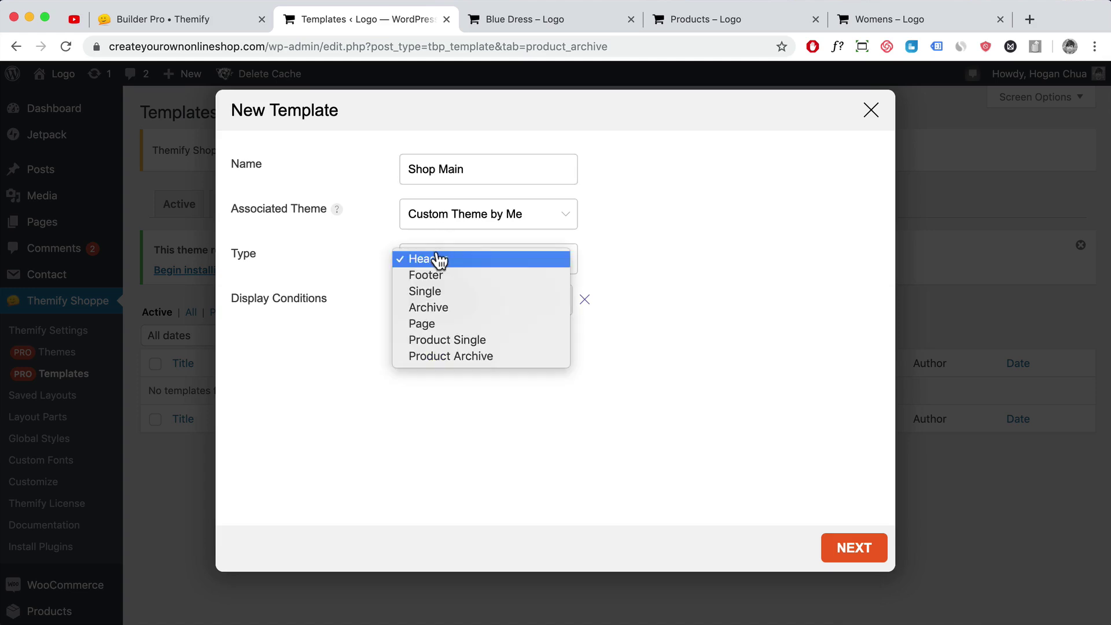
pyautogui.click(471, 355)
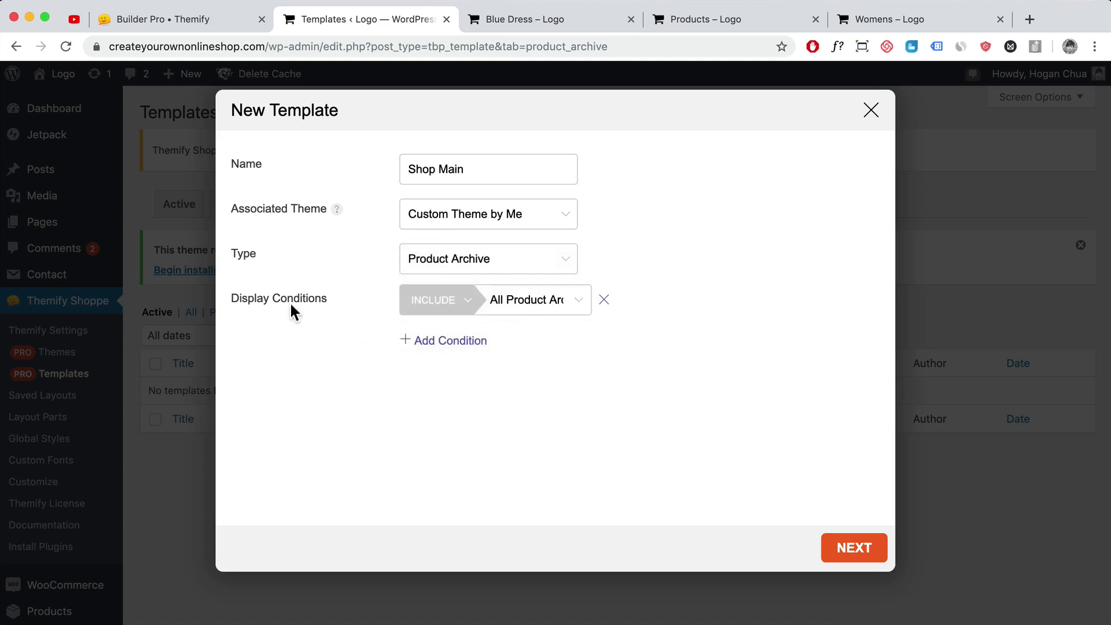
pyautogui.click(576, 302)
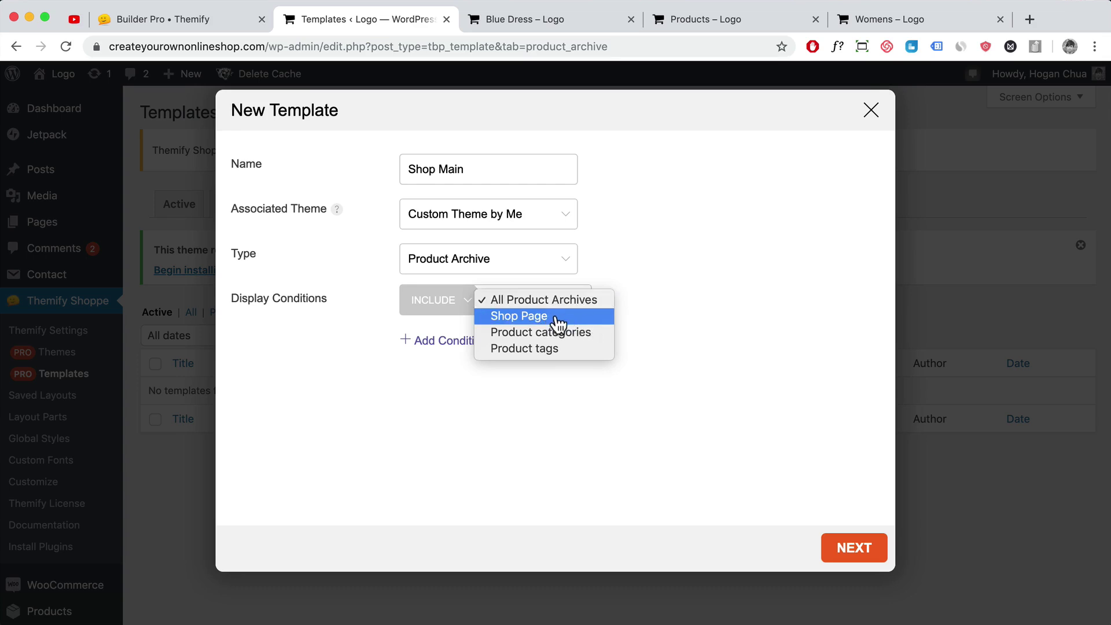
pyautogui.click(557, 322)
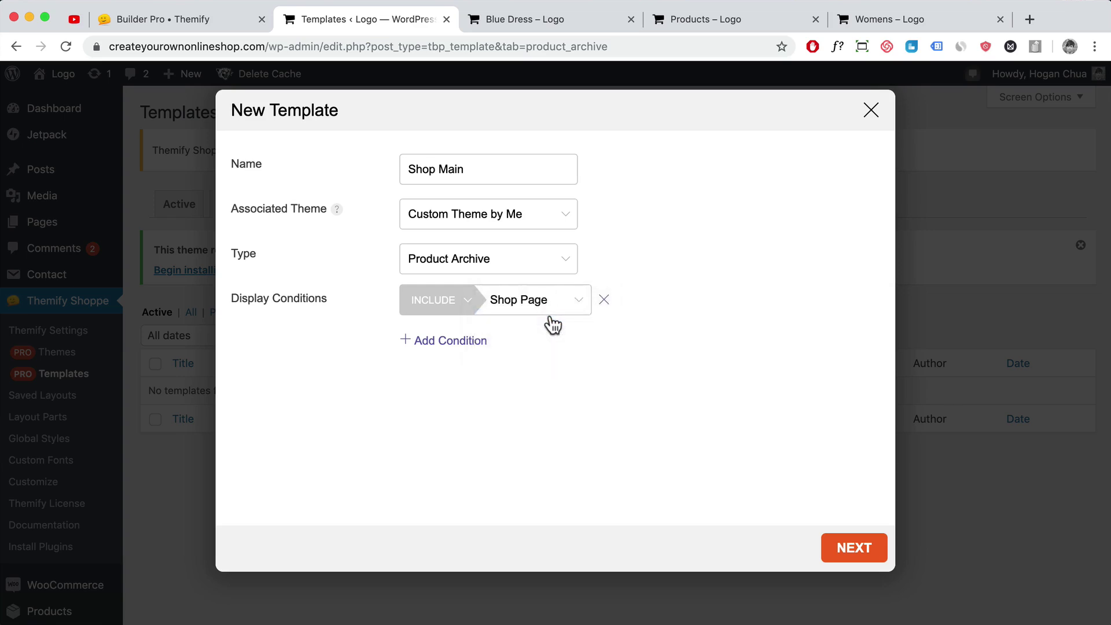
pyautogui.click(851, 558)
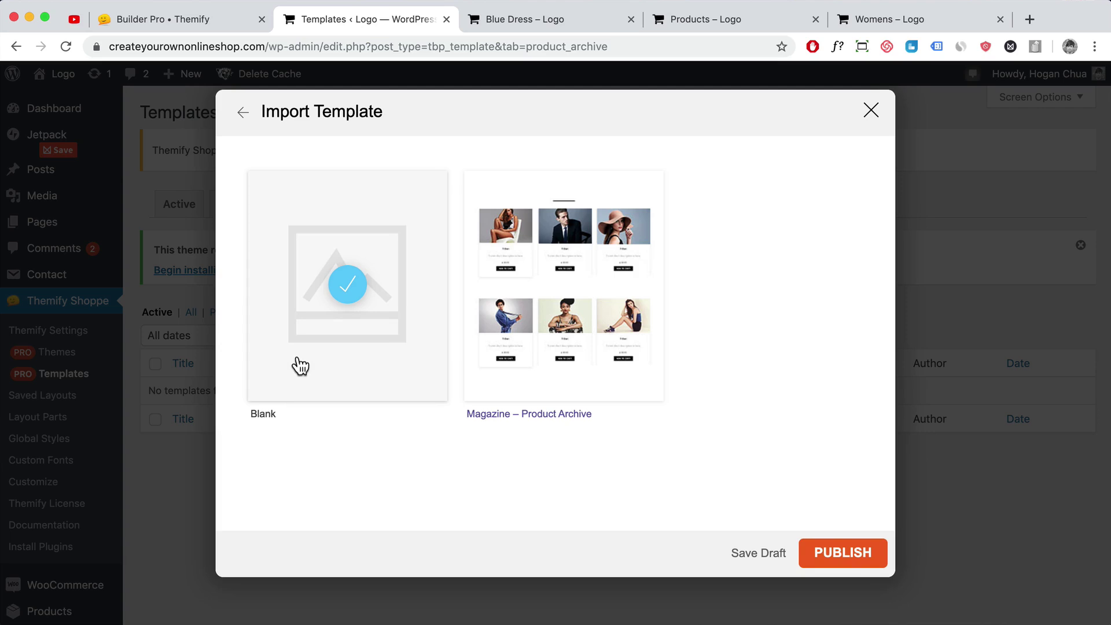
# Try and discard an extra exclude condition, then publish Shop Main with a blank layout
pyautogui.click(243, 112)
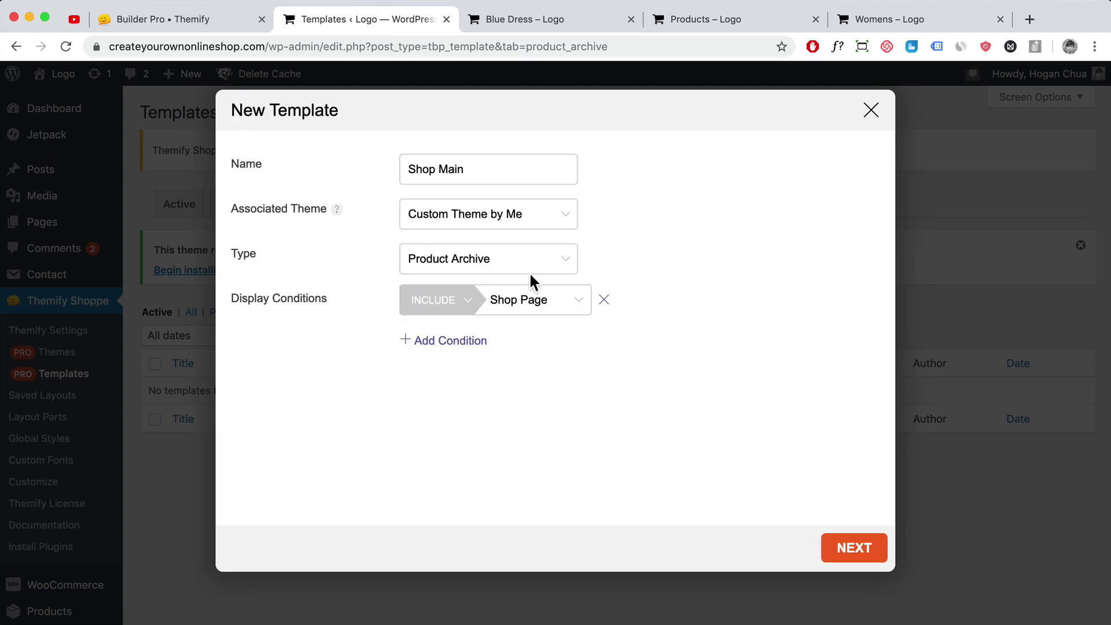
pyautogui.click(461, 342)
pyautogui.click(605, 338)
pyautogui.click(448, 342)
pyautogui.click(447, 348)
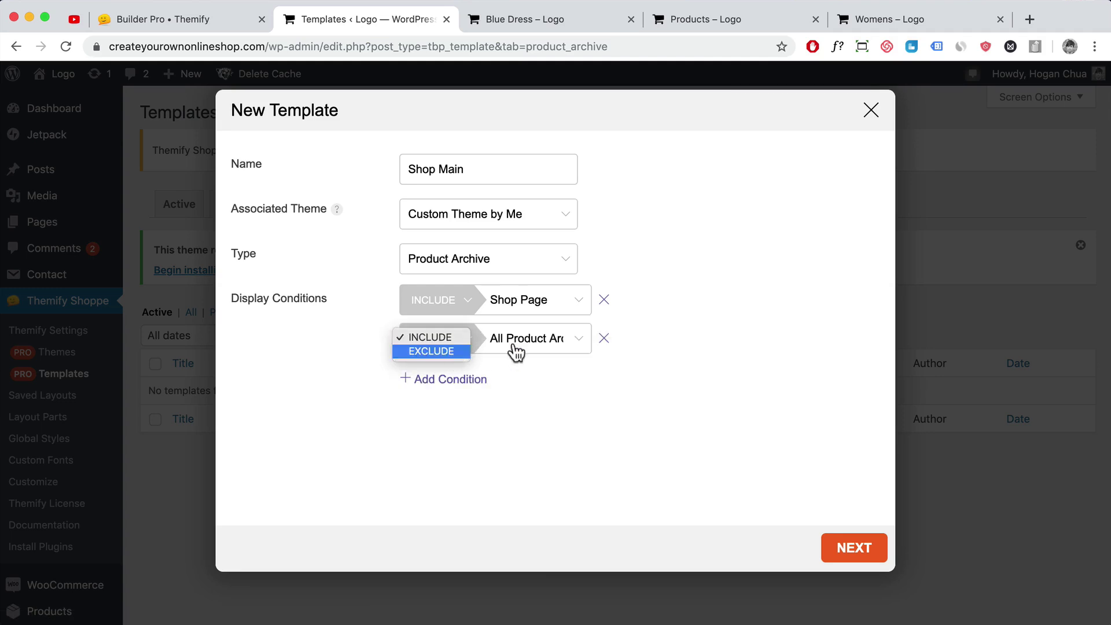
pyautogui.click(463, 351)
pyautogui.click(576, 345)
pyautogui.click(697, 366)
pyautogui.click(603, 339)
pyautogui.click(860, 549)
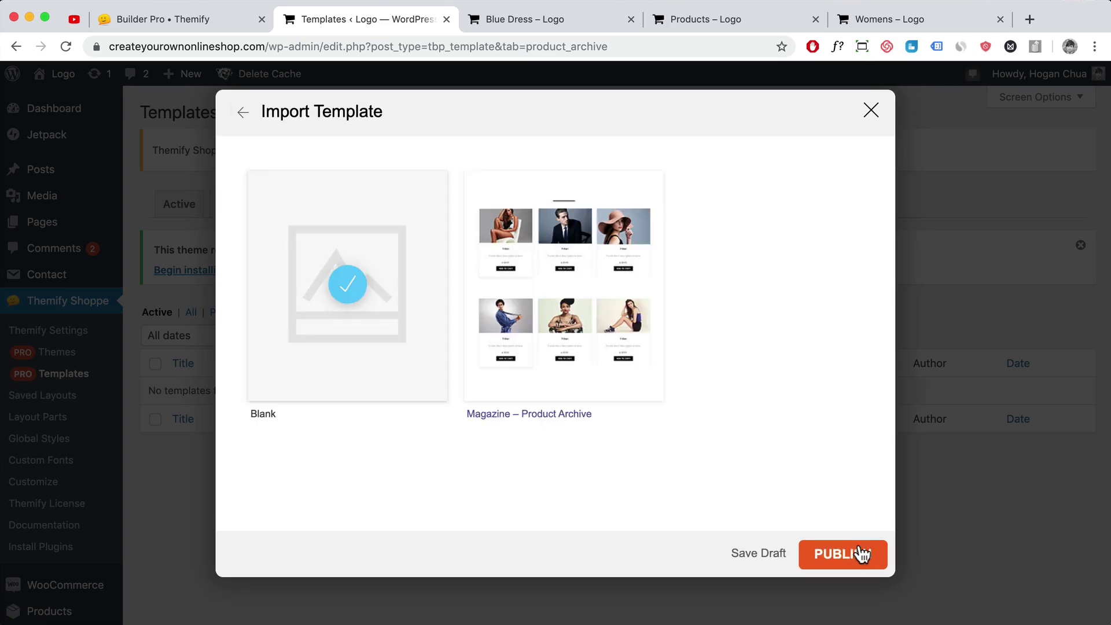
pyautogui.click(863, 557)
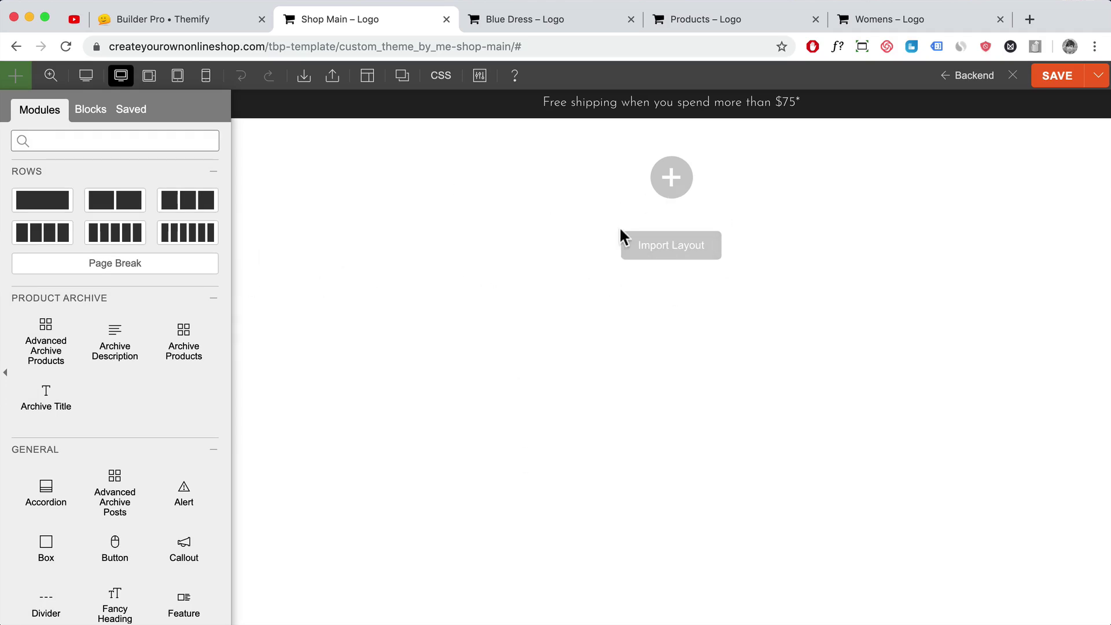
# Add a one-column row with the YouTube fashion-show video as its background
pyautogui.click(672, 182)
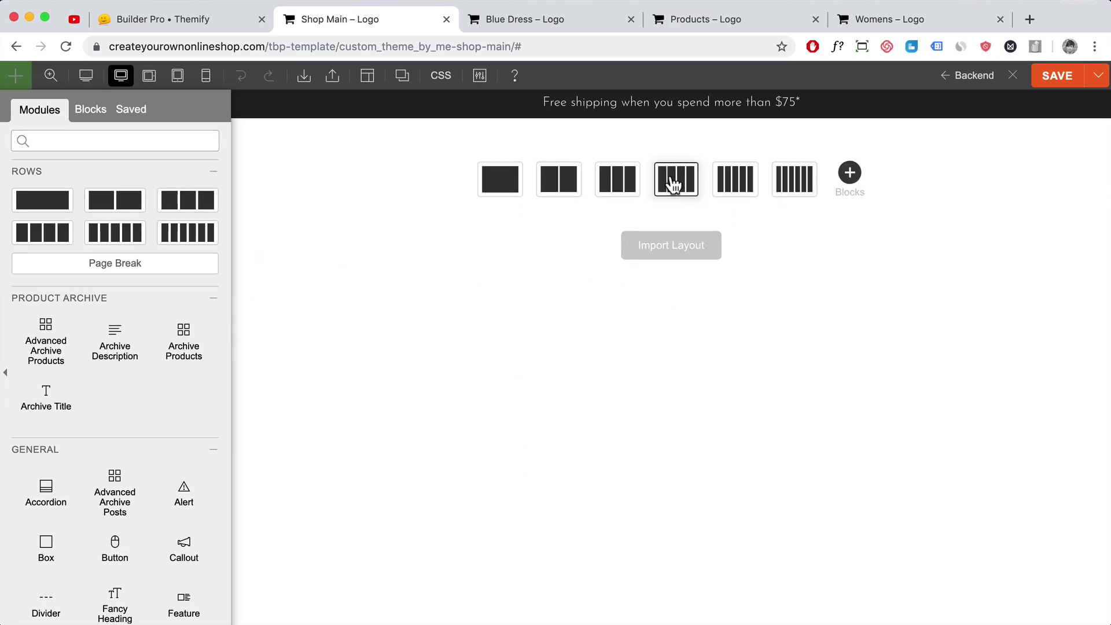
pyautogui.click(501, 180)
pyautogui.moveTo(266, 133)
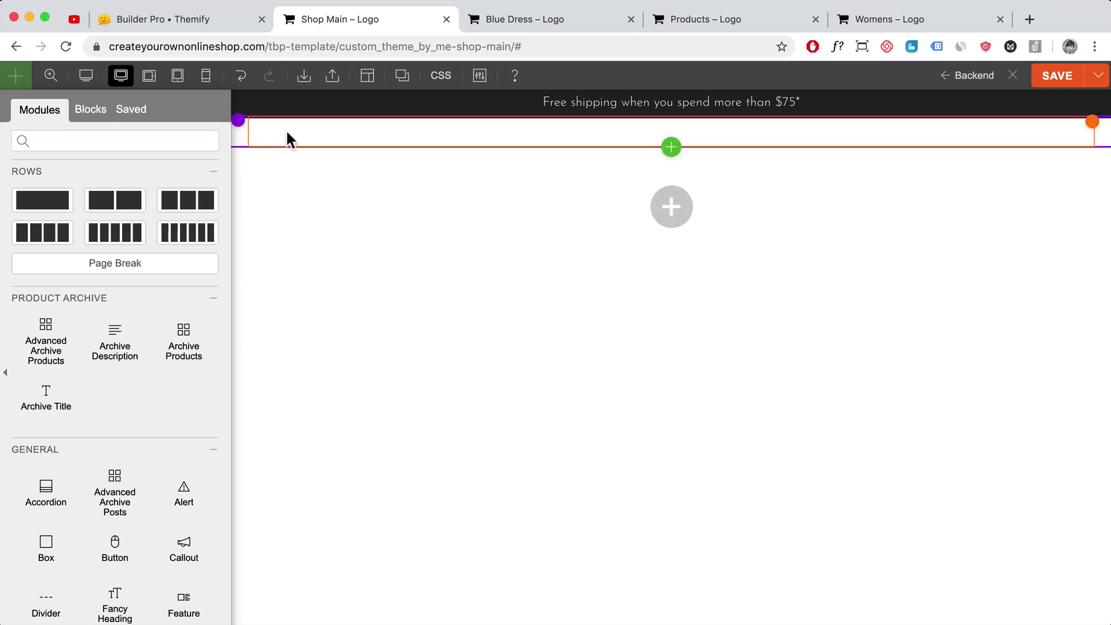
pyautogui.click(297, 136)
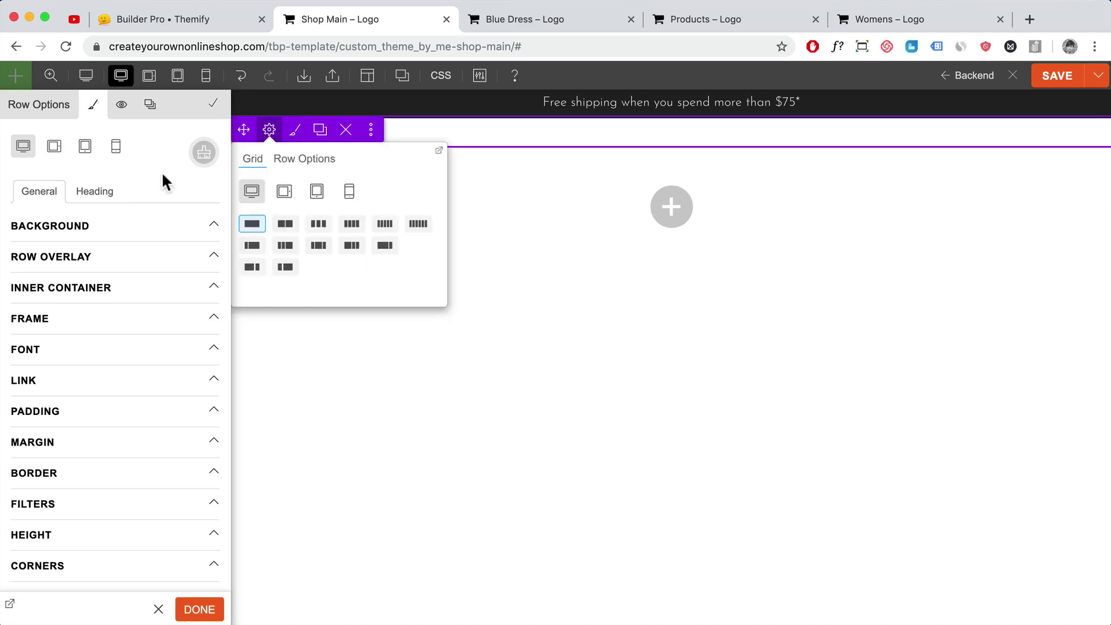
pyautogui.click(137, 232)
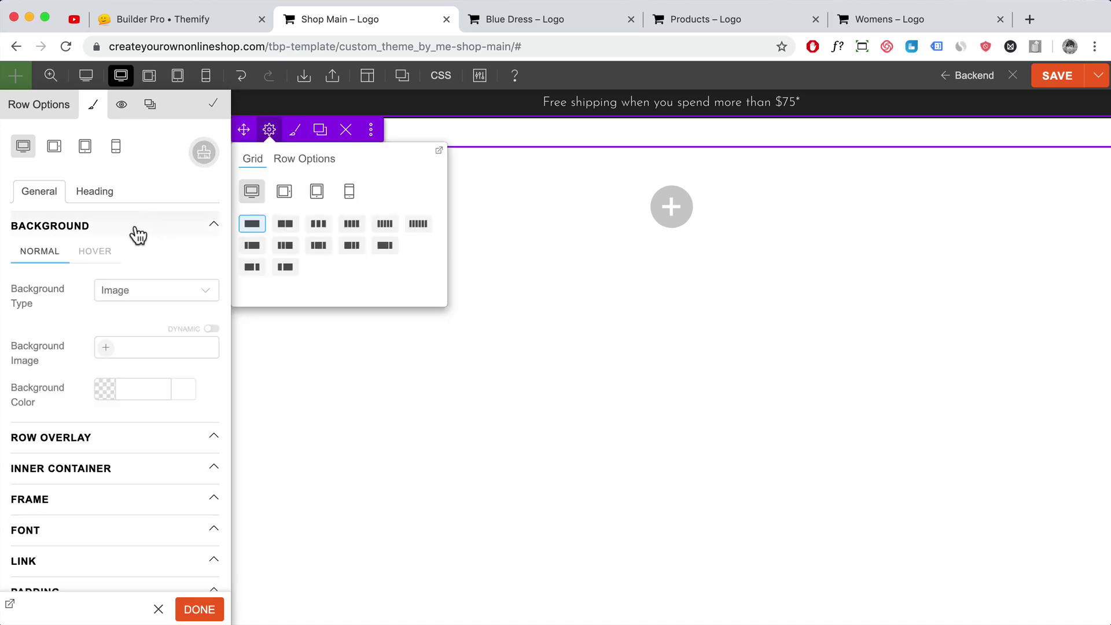
pyautogui.click(160, 290)
pyautogui.click(119, 330)
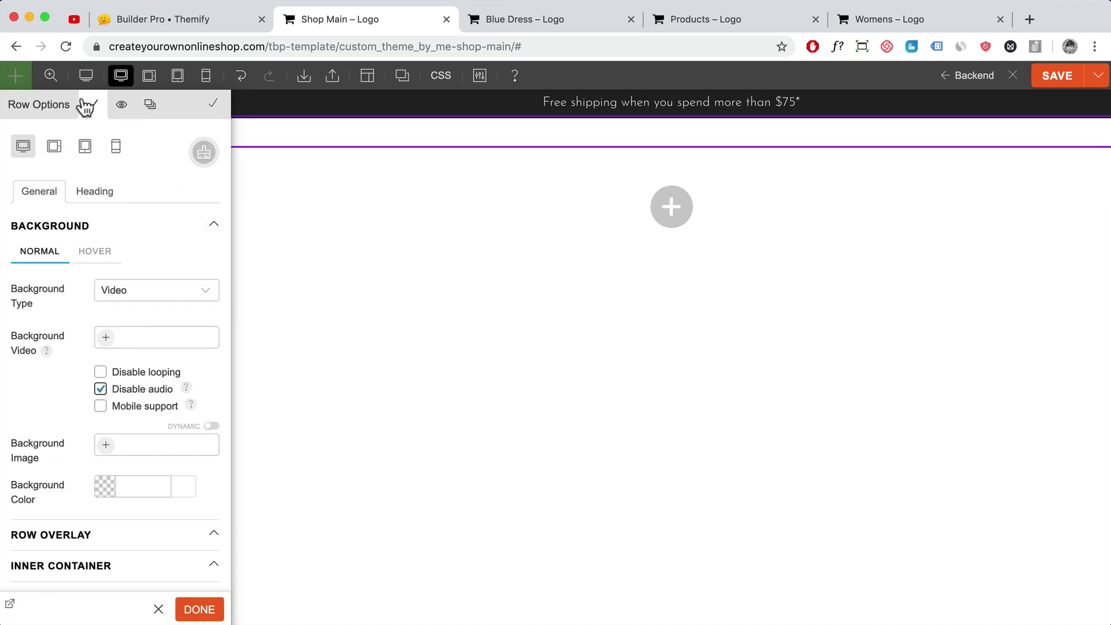
pyautogui.click(69, 20)
pyautogui.moveTo(110, 46); pyautogui.dragTo(365, 47)
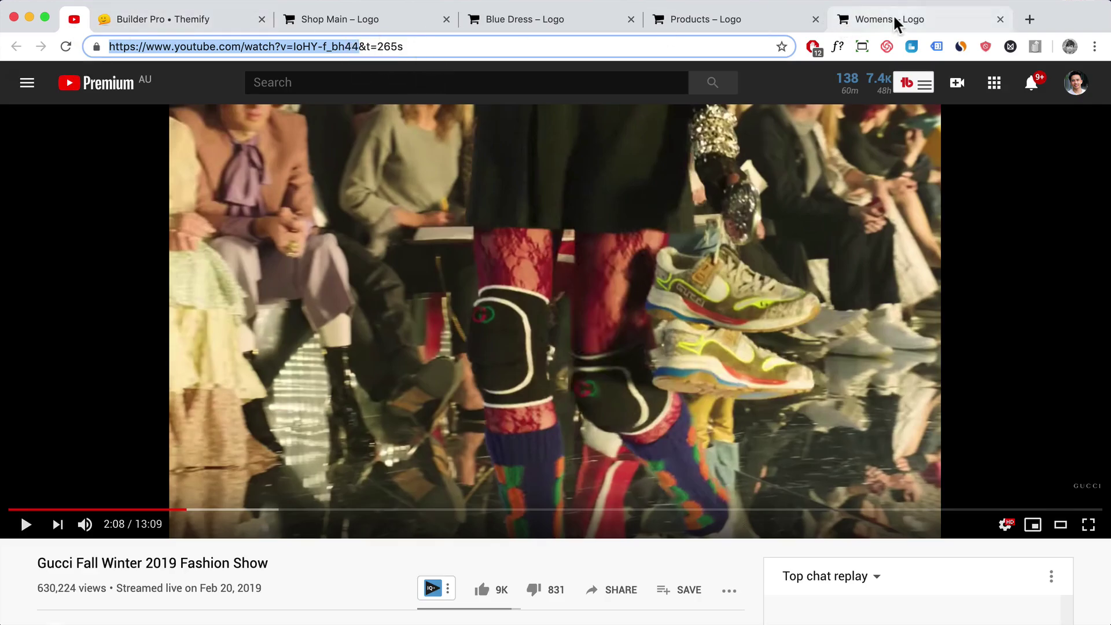
pyautogui.click(388, 23)
pyautogui.click(151, 337)
pyautogui.press('super+v')
pyautogui.click(47, 371)
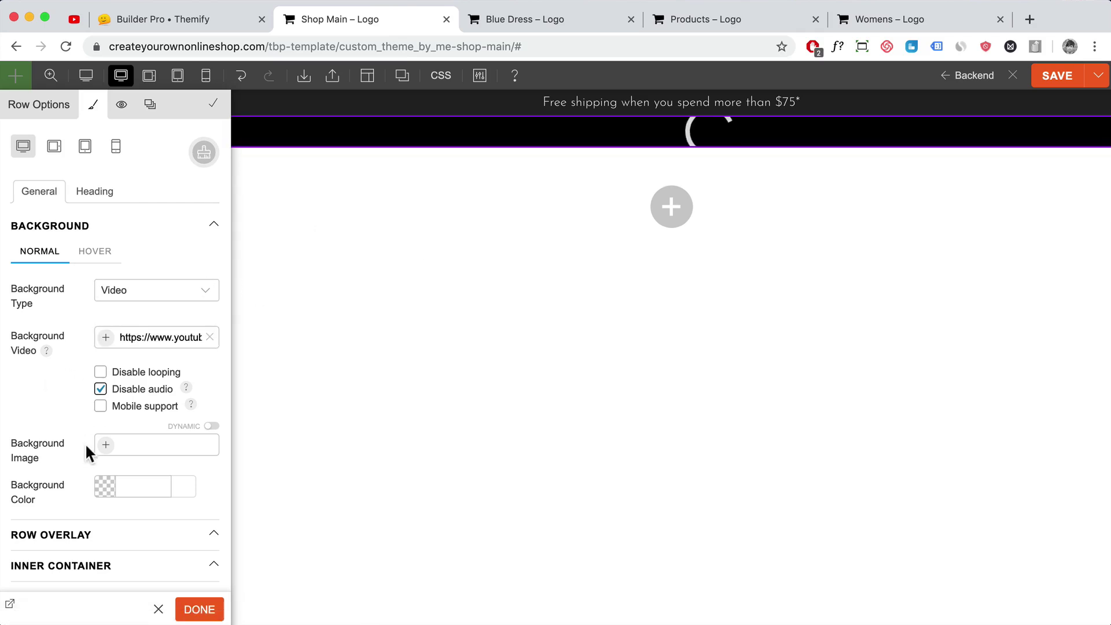
# Set the row's top and bottom padding to 15% and finish the row settings
pyautogui.scroll(-3, 104, 451)
pyautogui.scroll(-3, 119, 459)
pyautogui.click(99, 424)
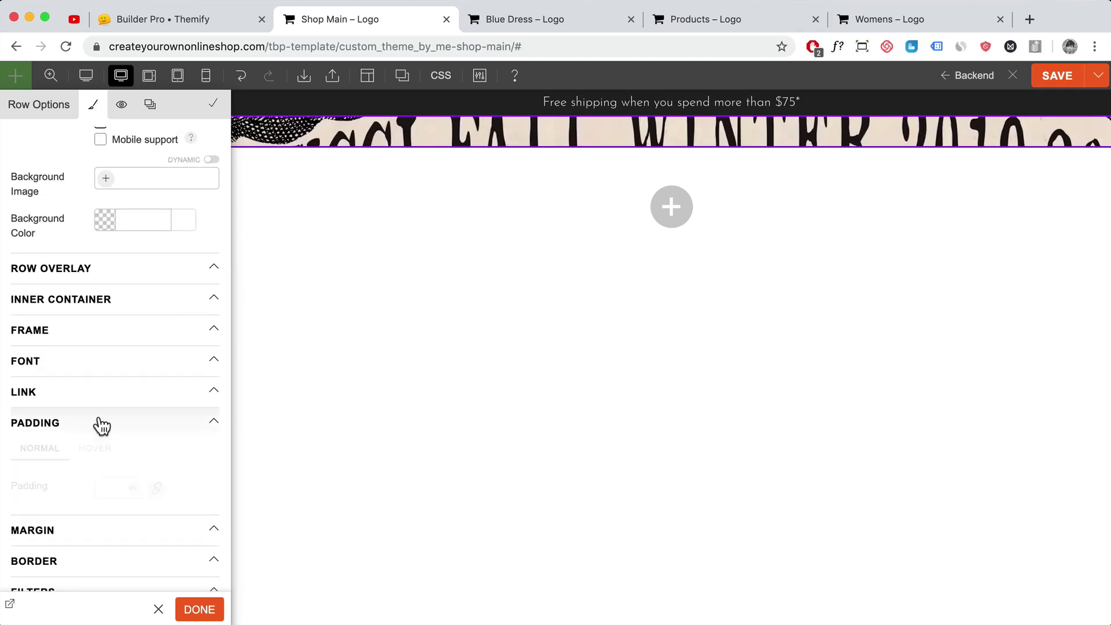
pyautogui.click(158, 488)
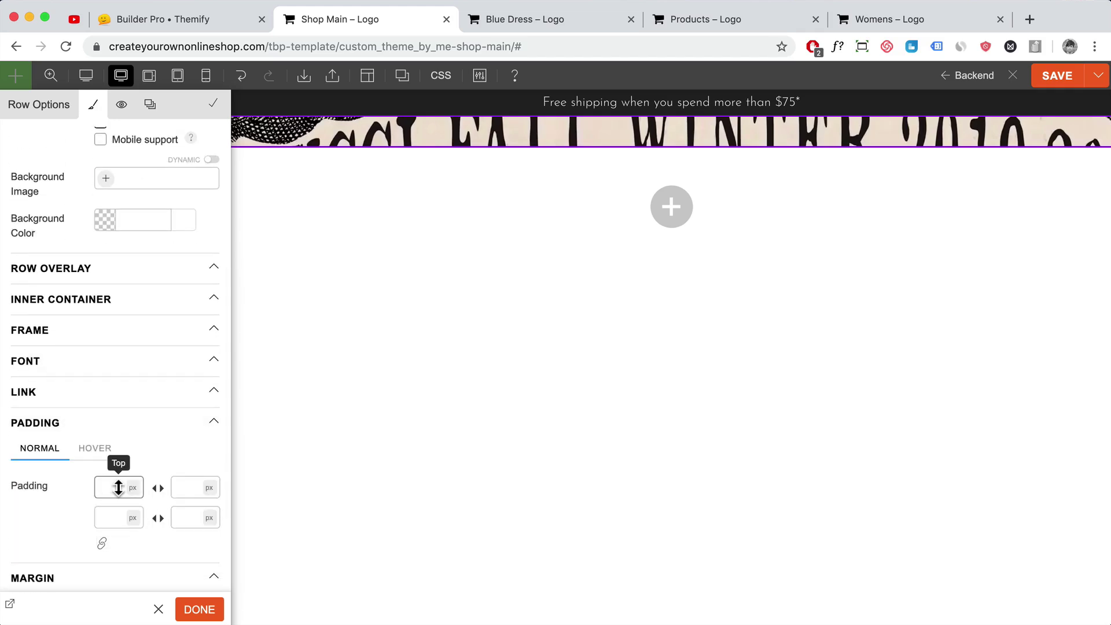
pyautogui.write('15')
pyautogui.click(133, 487)
pyautogui.click(139, 510)
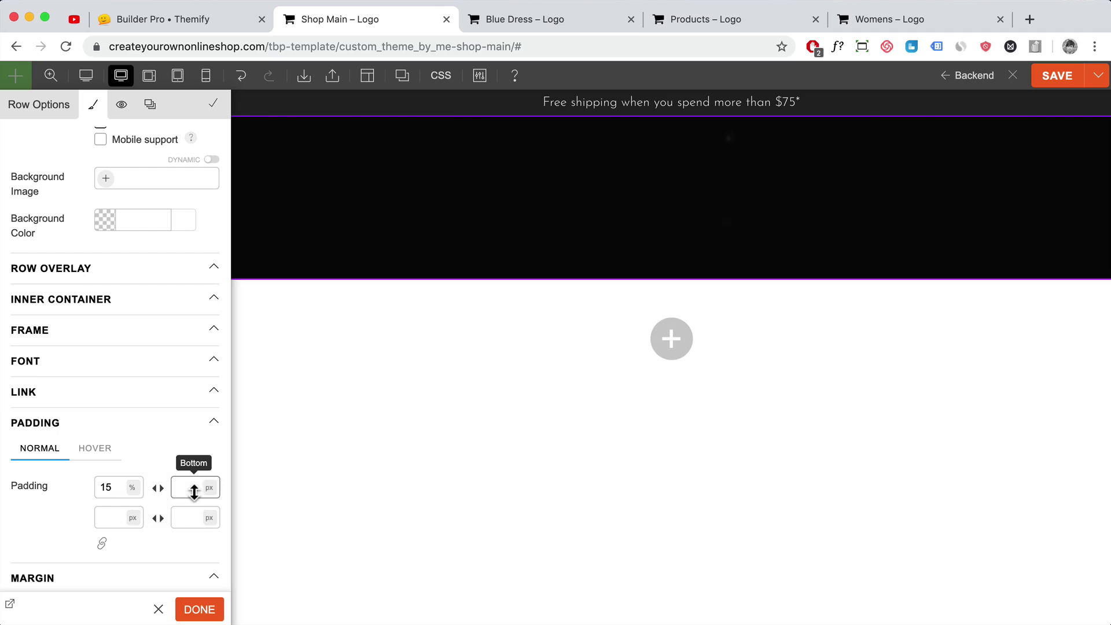
pyautogui.click(190, 489)
pyautogui.write('15')
pyautogui.click(207, 491)
pyautogui.click(209, 511)
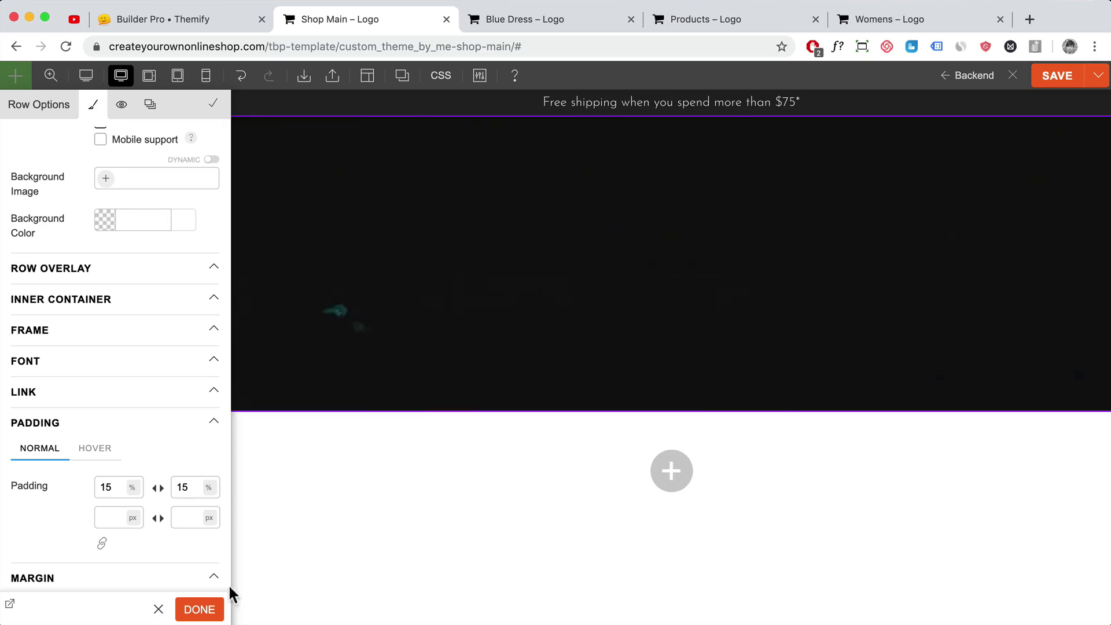
pyautogui.click(202, 608)
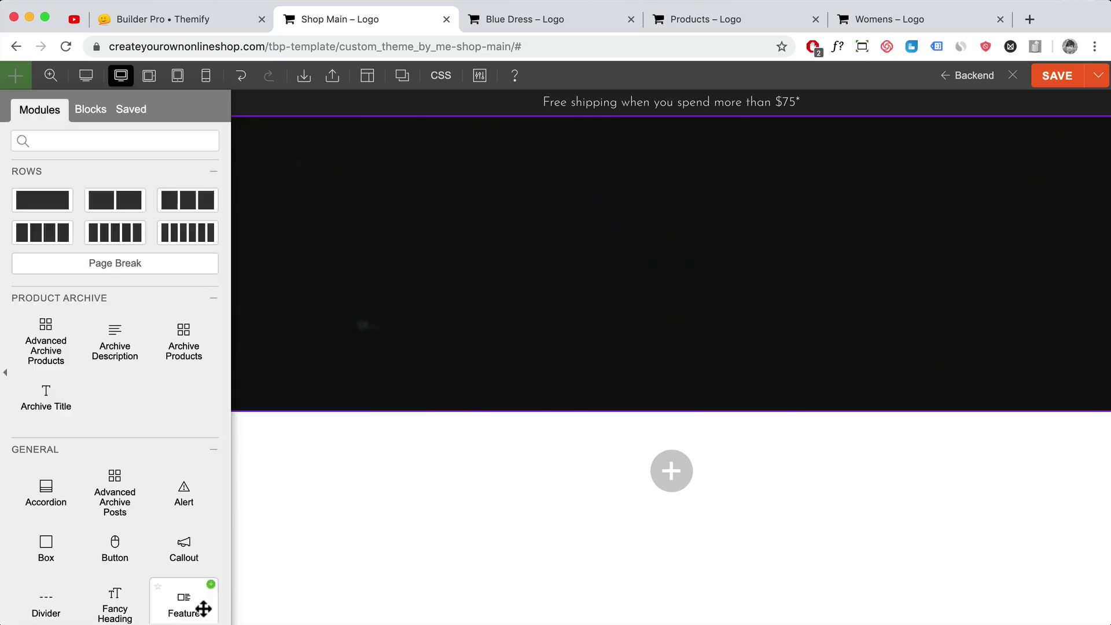
pyautogui.scroll(-7, 89, 384)
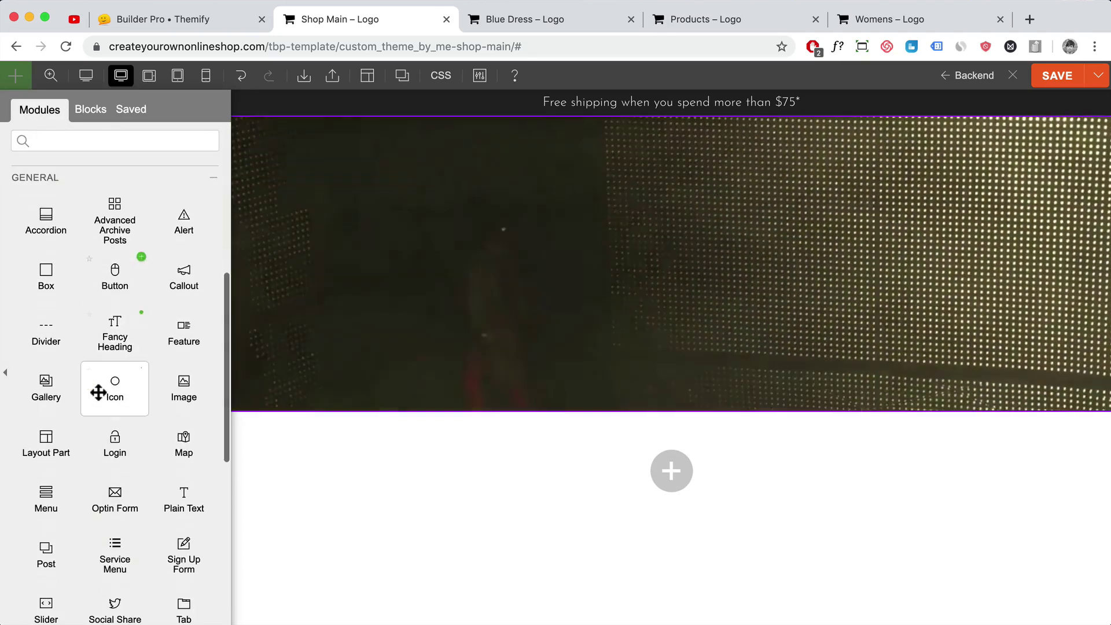
pyautogui.scroll(-1, 99, 390)
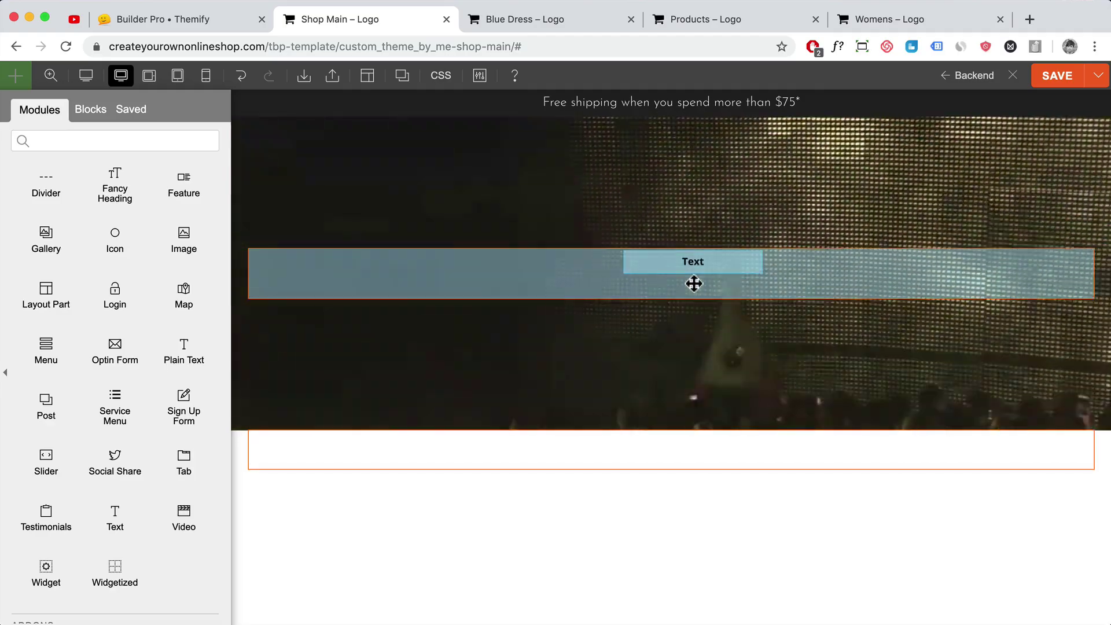
# Add a SHOP COLLECTION text block to the video row, formatted as Heading 1
pyautogui.moveTo(694, 284); pyautogui.dragTo(694, 283)
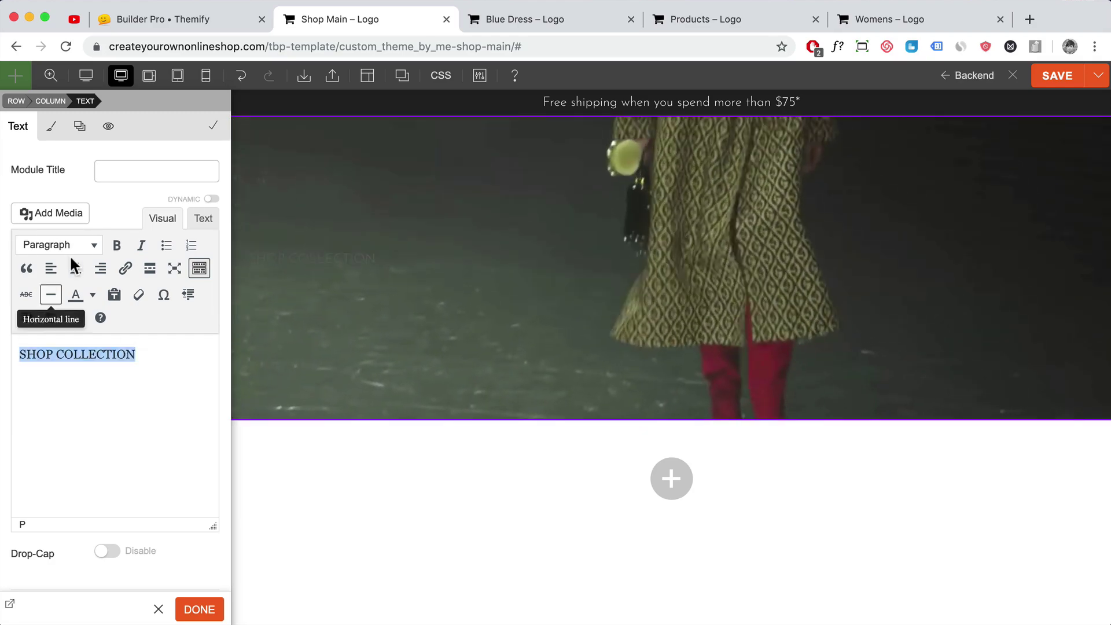
pyautogui.click(80, 248)
pyautogui.click(85, 302)
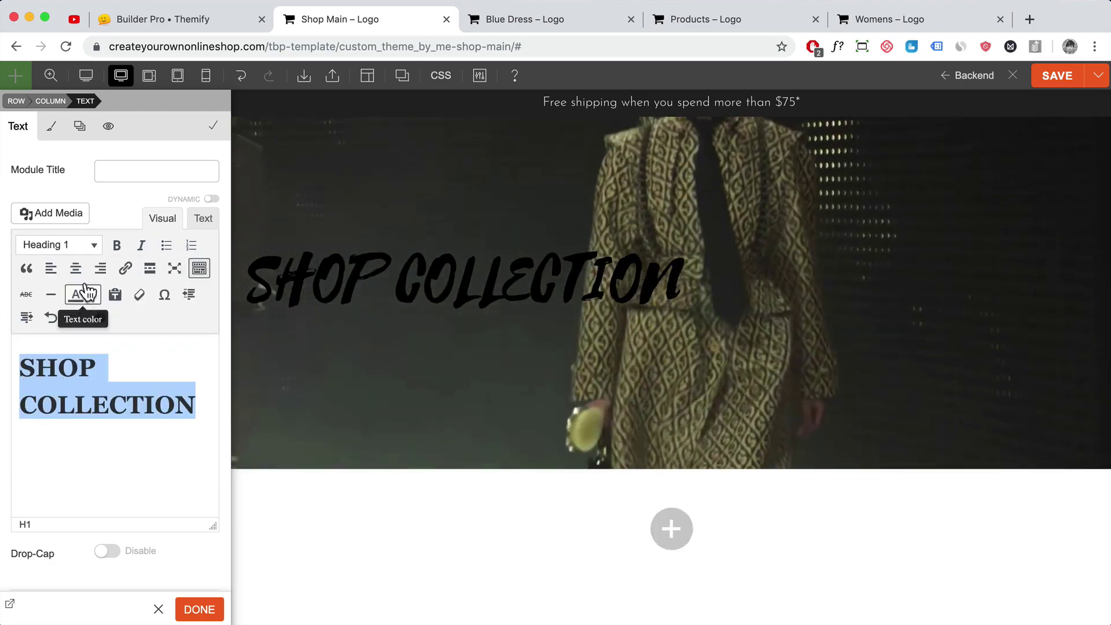
pyautogui.click(52, 127)
pyautogui.click(44, 216)
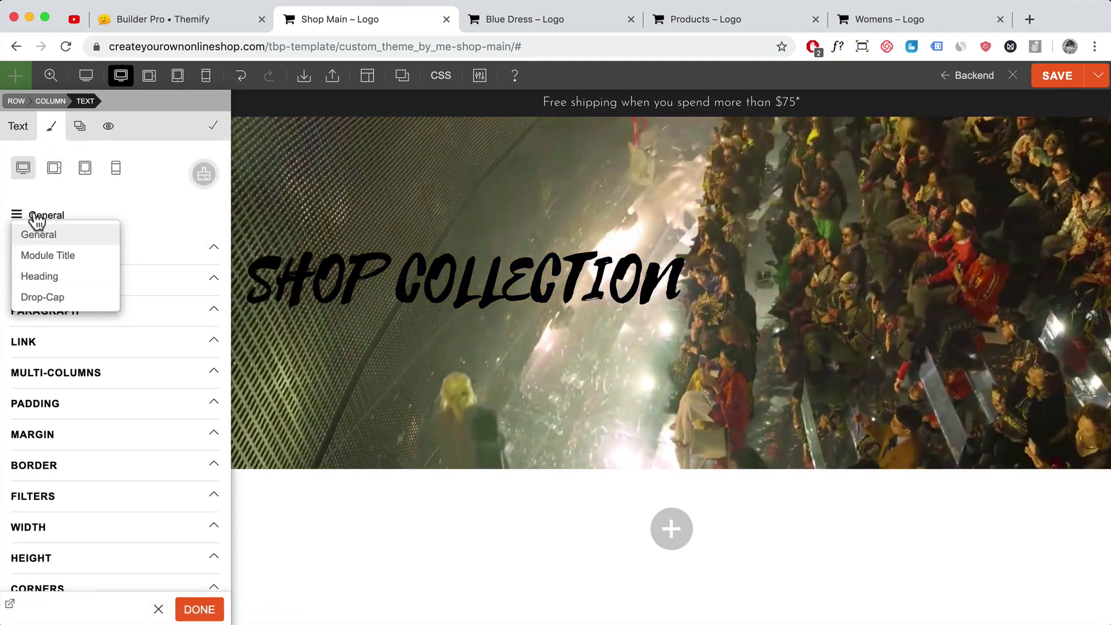
pyautogui.click(42, 277)
# Set the Heading 1 font to Montserrat, weight 500, size 3 em
pyautogui.click(70, 255)
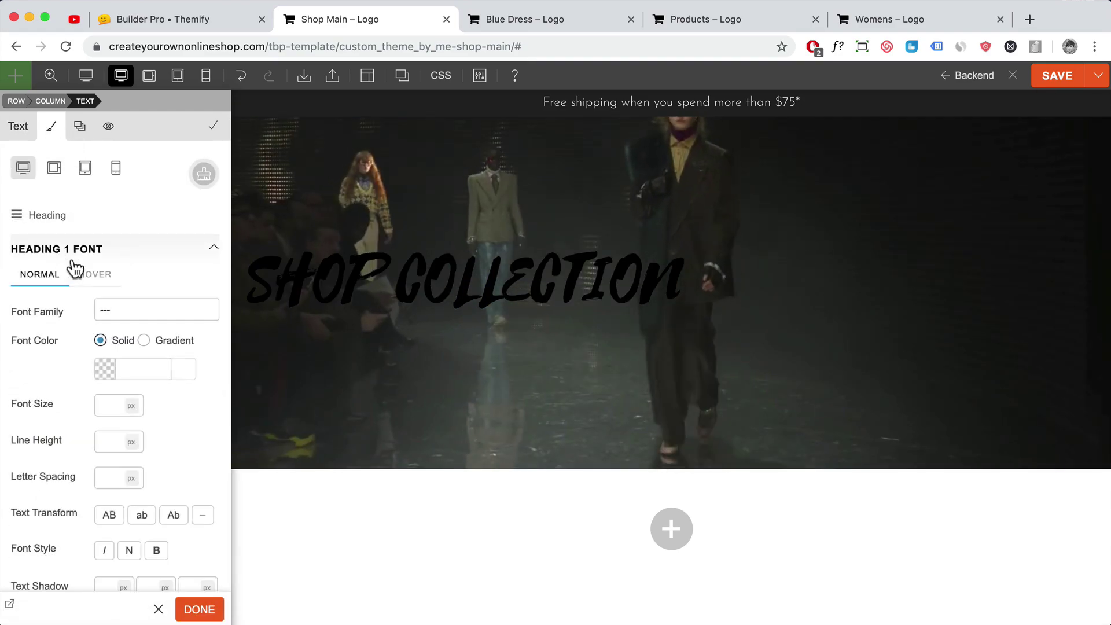
pyautogui.click(144, 301)
pyautogui.write('mont')
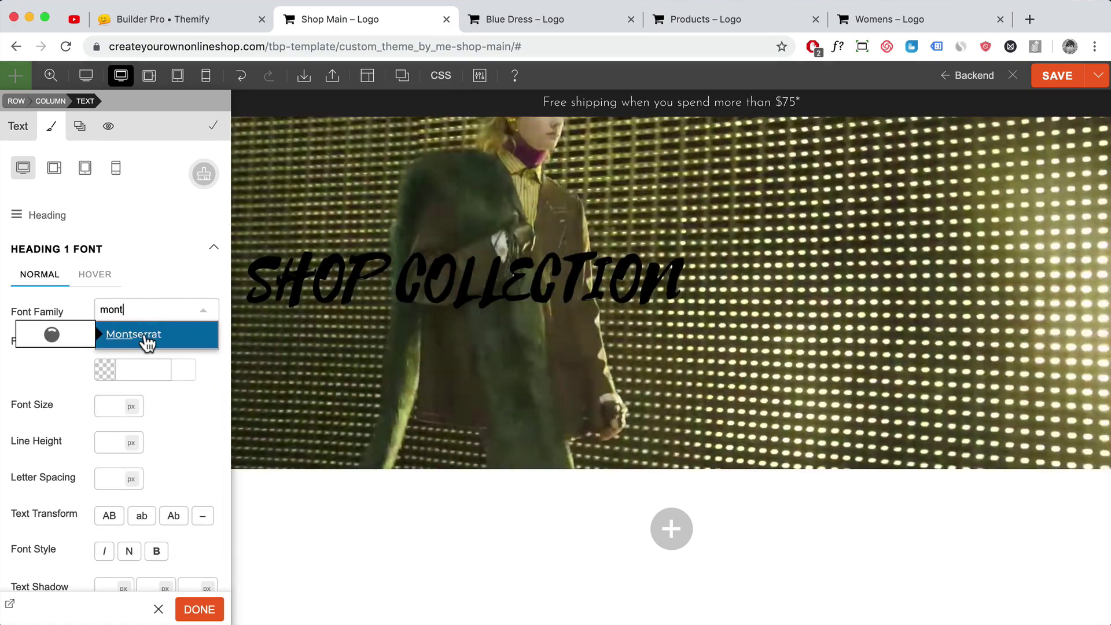
pyautogui.click(149, 339)
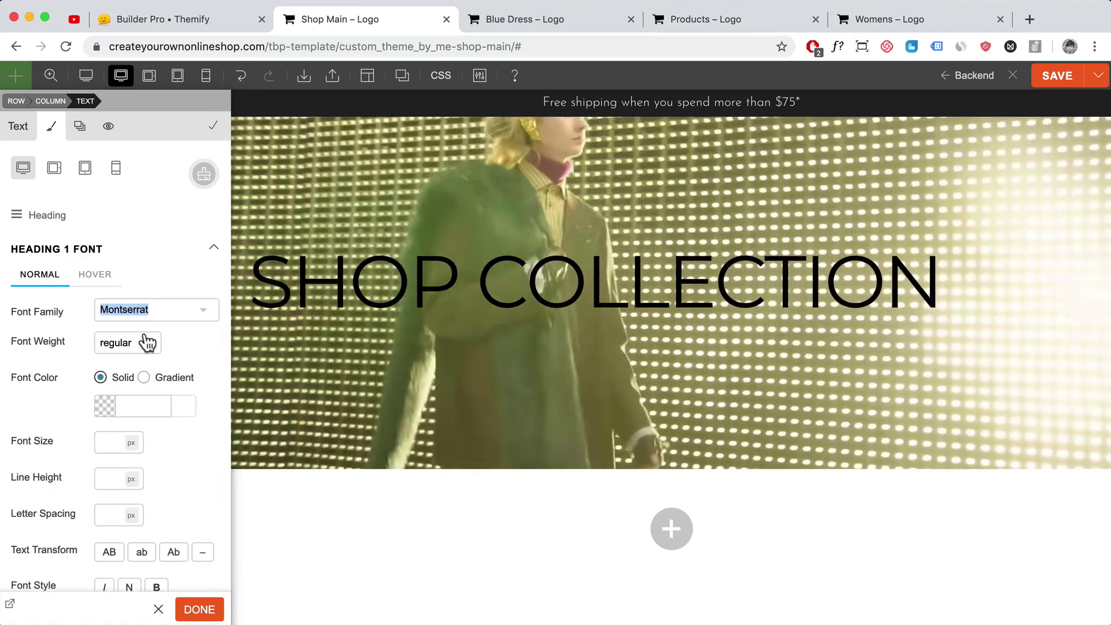
pyautogui.click(150, 343)
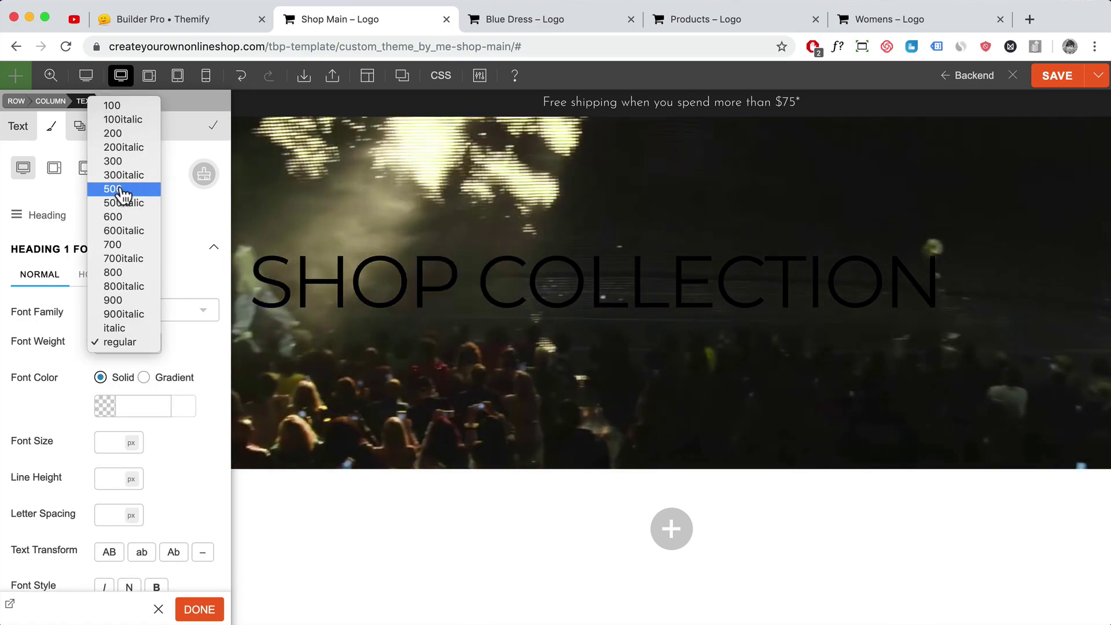
pyautogui.click(121, 189)
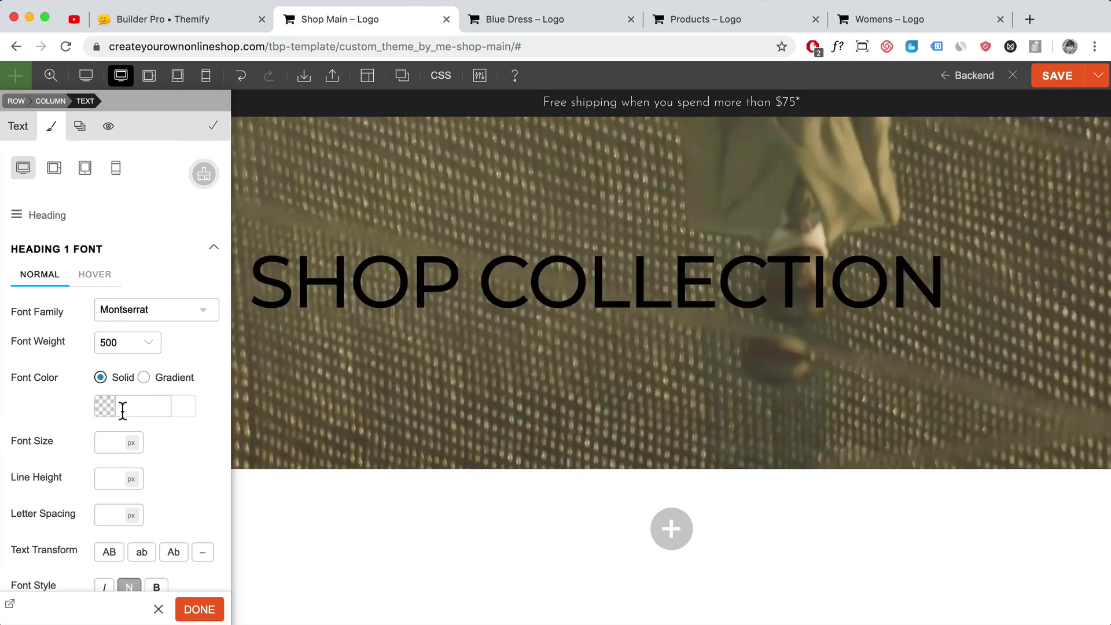
pyautogui.click(110, 443)
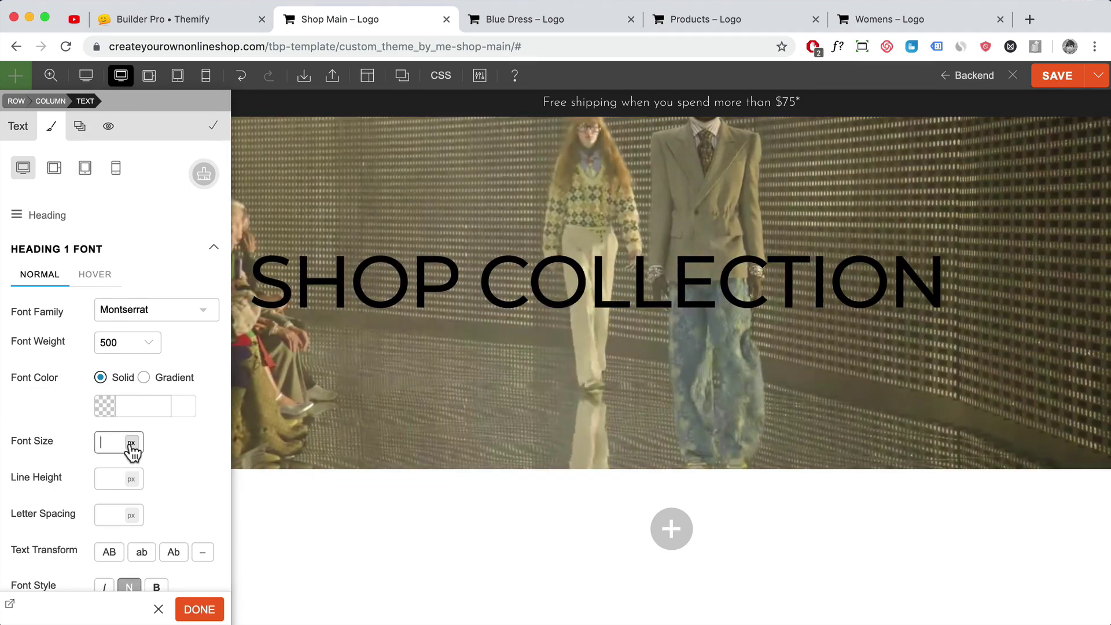
pyautogui.write('3')
pyautogui.click(132, 444)
pyautogui.click(143, 455)
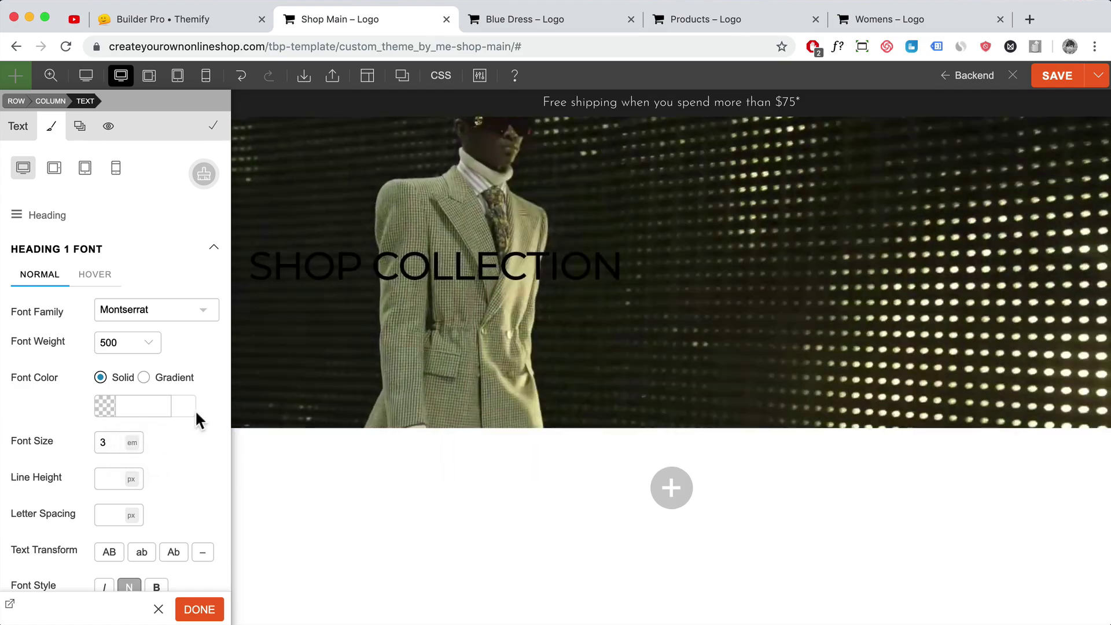
pyautogui.scroll(-3, 133, 475)
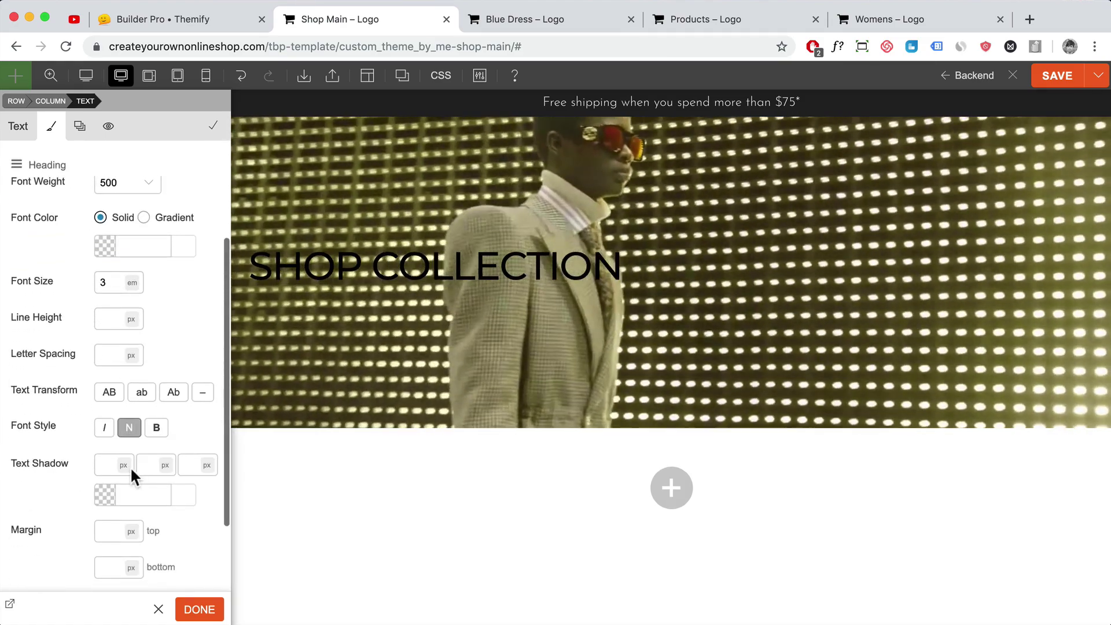
pyautogui.scroll(-2, 141, 422)
pyautogui.scroll(4, 138, 421)
pyautogui.scroll(2, 138, 422)
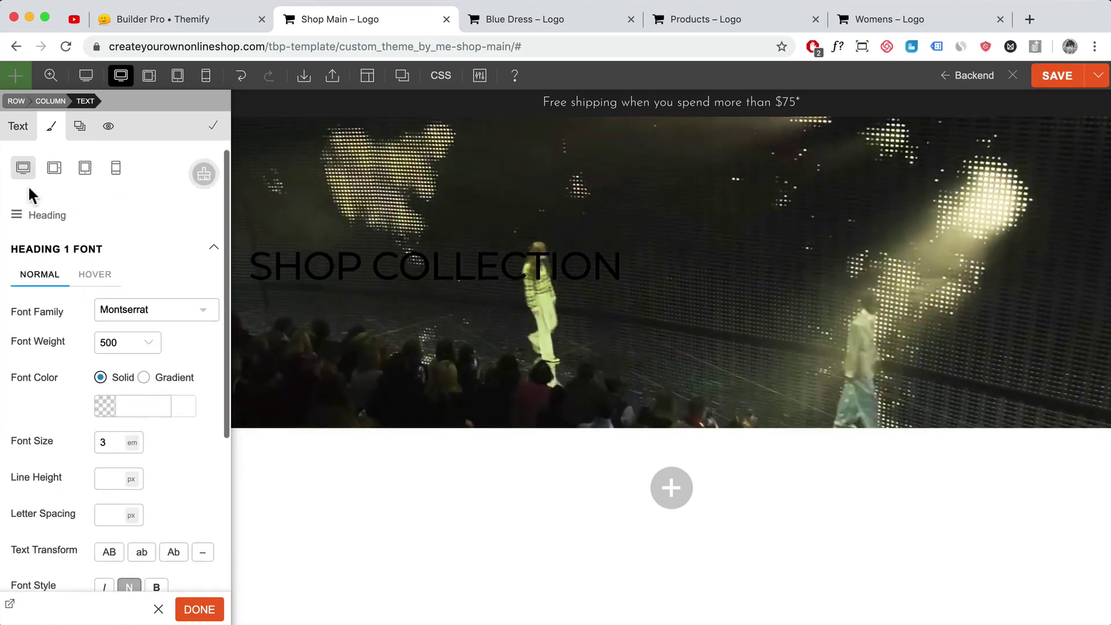
# Colour the heading's general font white (#ffffff) and close the module settings
pyautogui.click(18, 216)
pyautogui.click(25, 229)
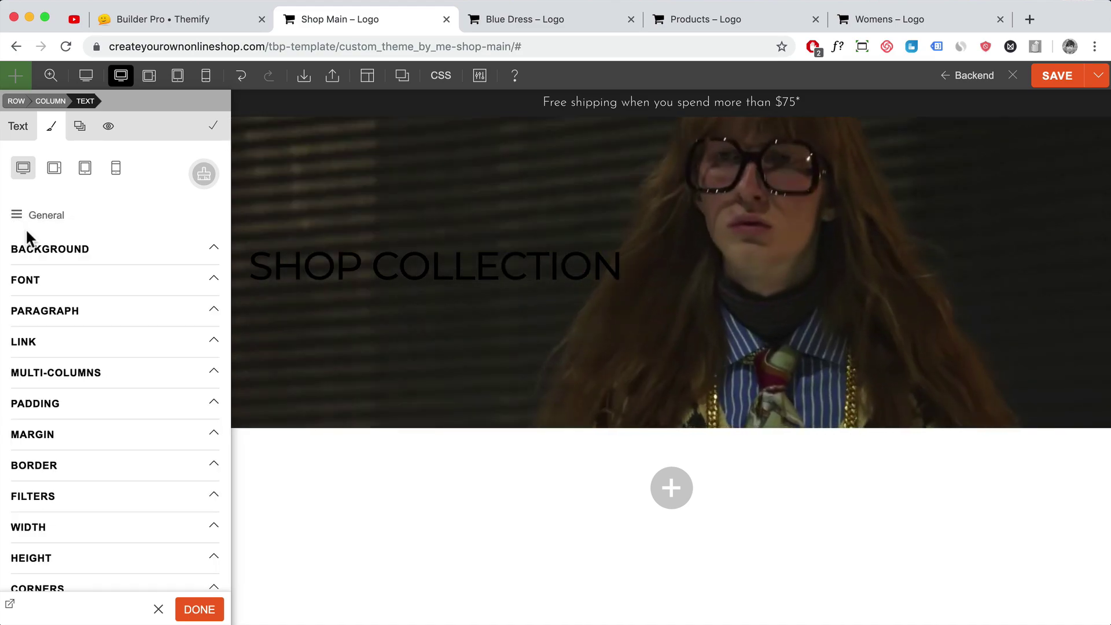
pyautogui.click(51, 283)
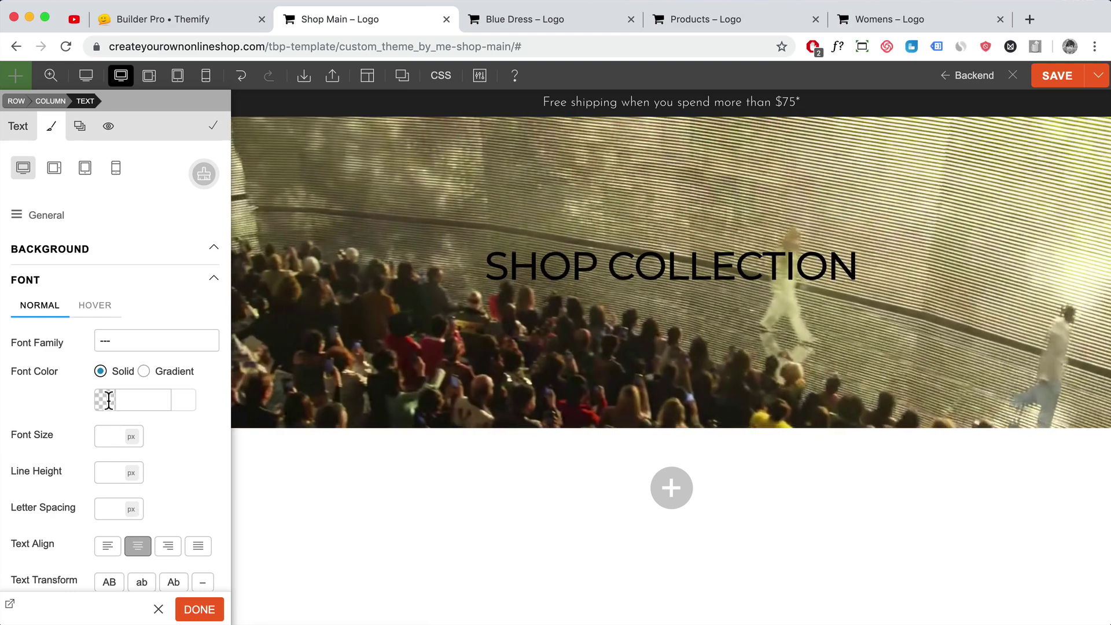
pyautogui.click(105, 399)
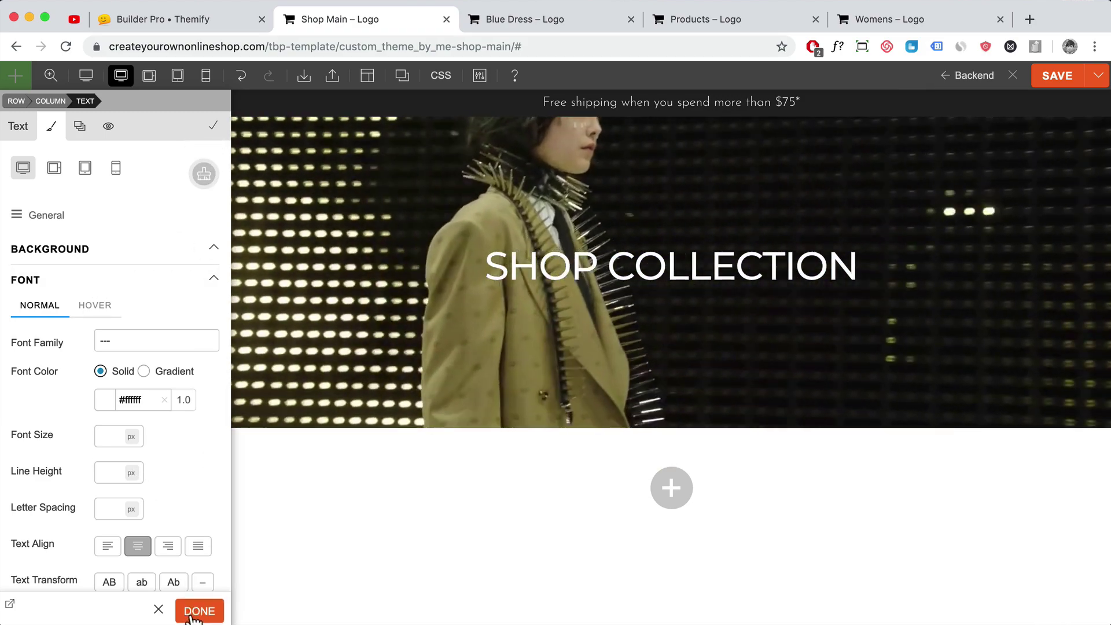
pyautogui.click(191, 612)
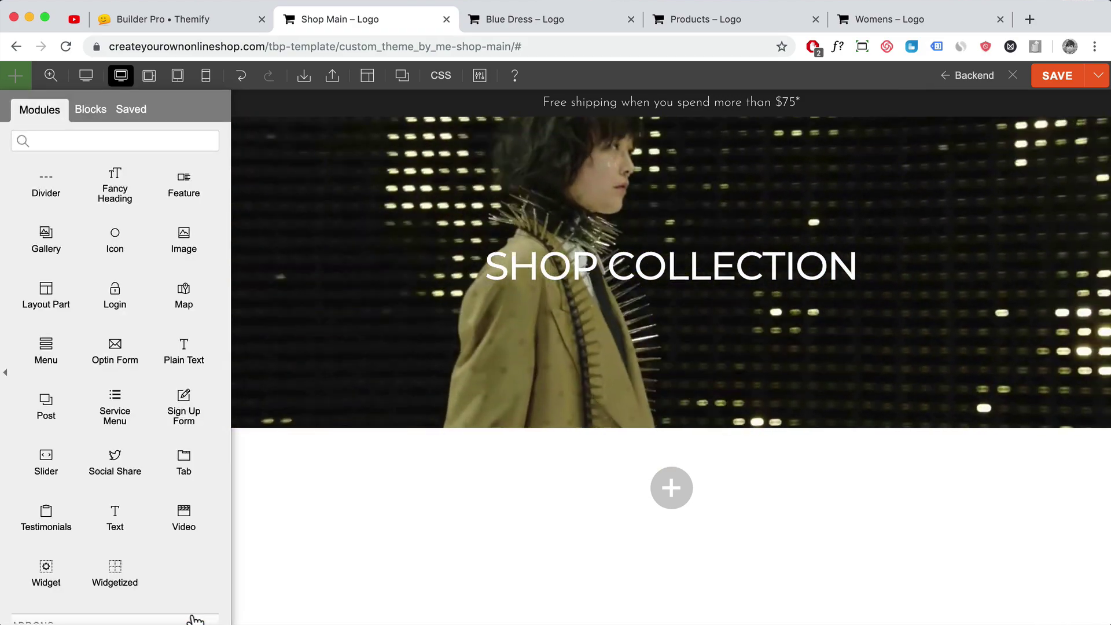
# Add an Archive Products grid below the hero row, discarding the Advanced Archive Products attempt
pyautogui.scroll(5, 145, 356)
pyautogui.moveTo(52, 356); pyautogui.dragTo(639, 435)
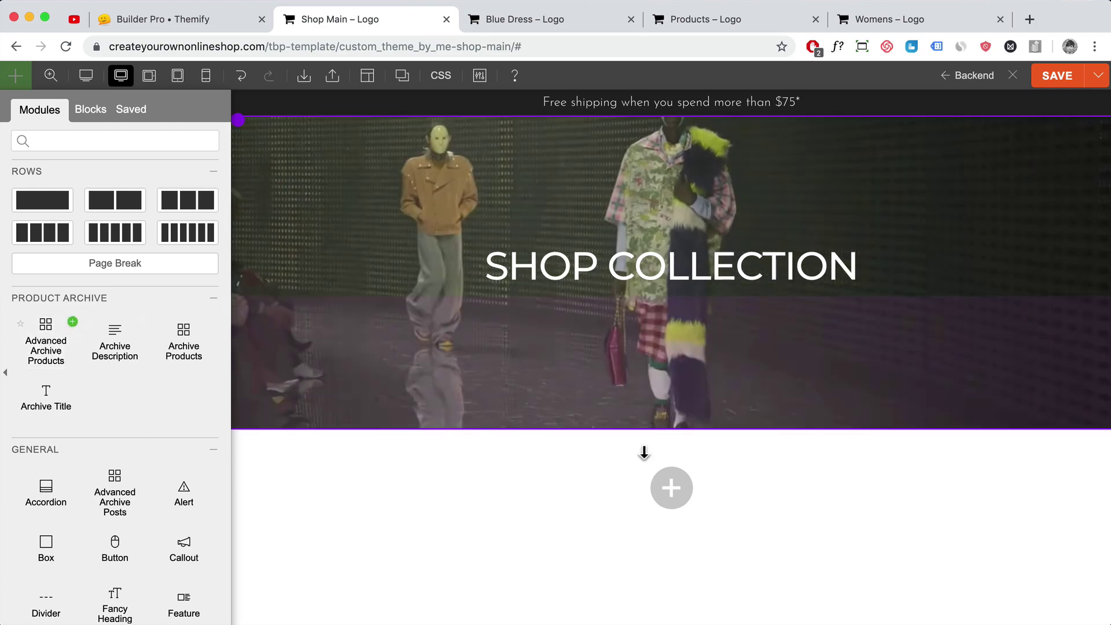
pyautogui.moveTo(238, 427); pyautogui.dragTo(44, 341)
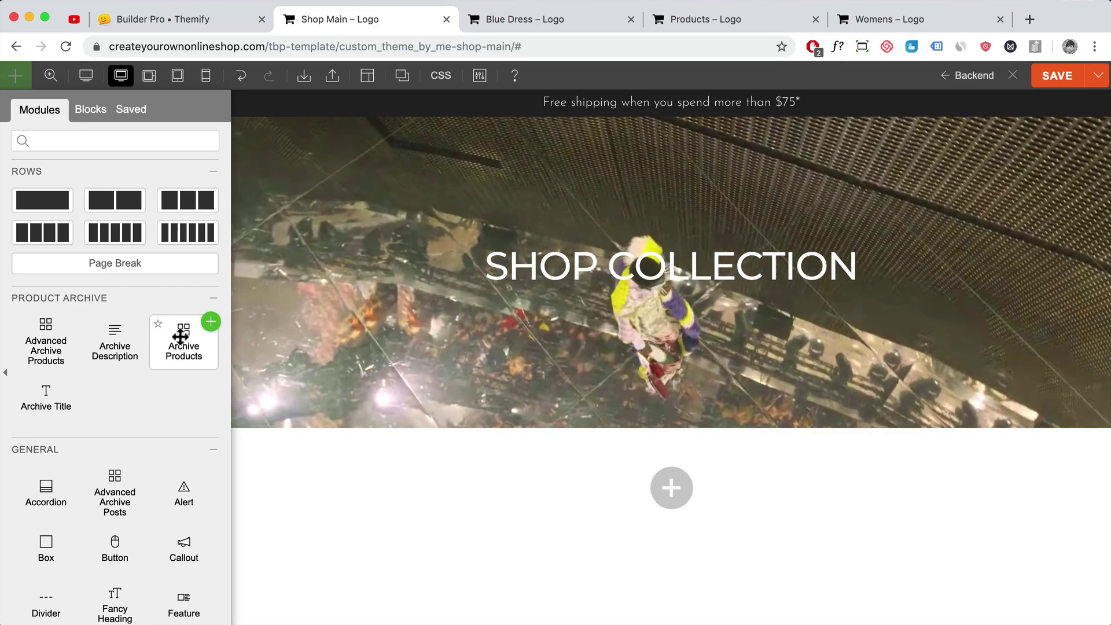
pyautogui.moveTo(181, 337); pyautogui.dragTo(686, 466)
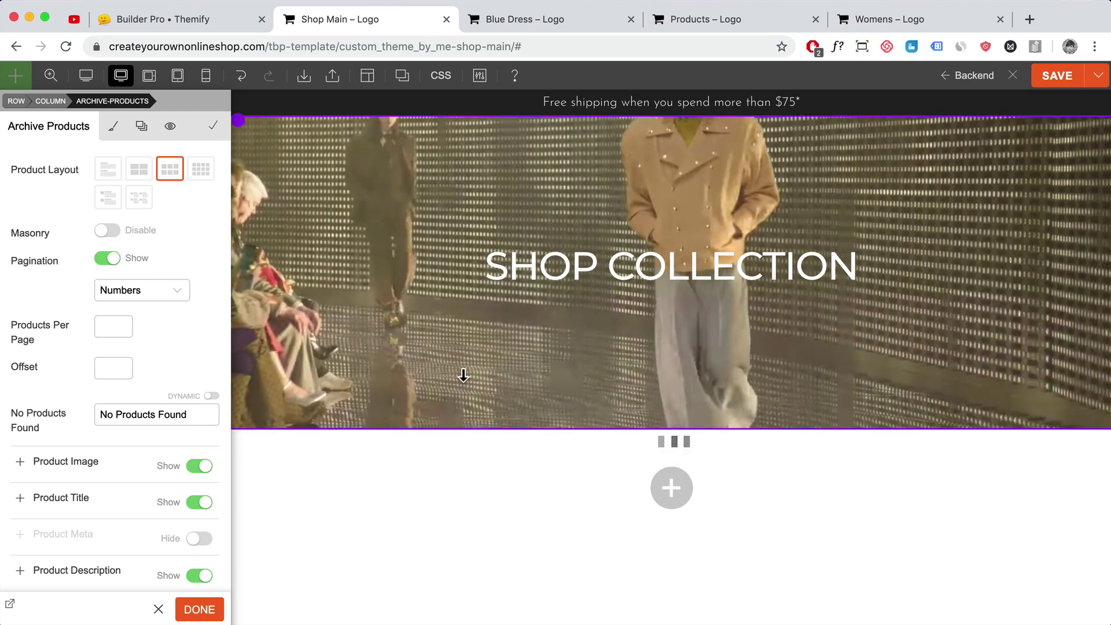
pyautogui.scroll(-8, 654, 452)
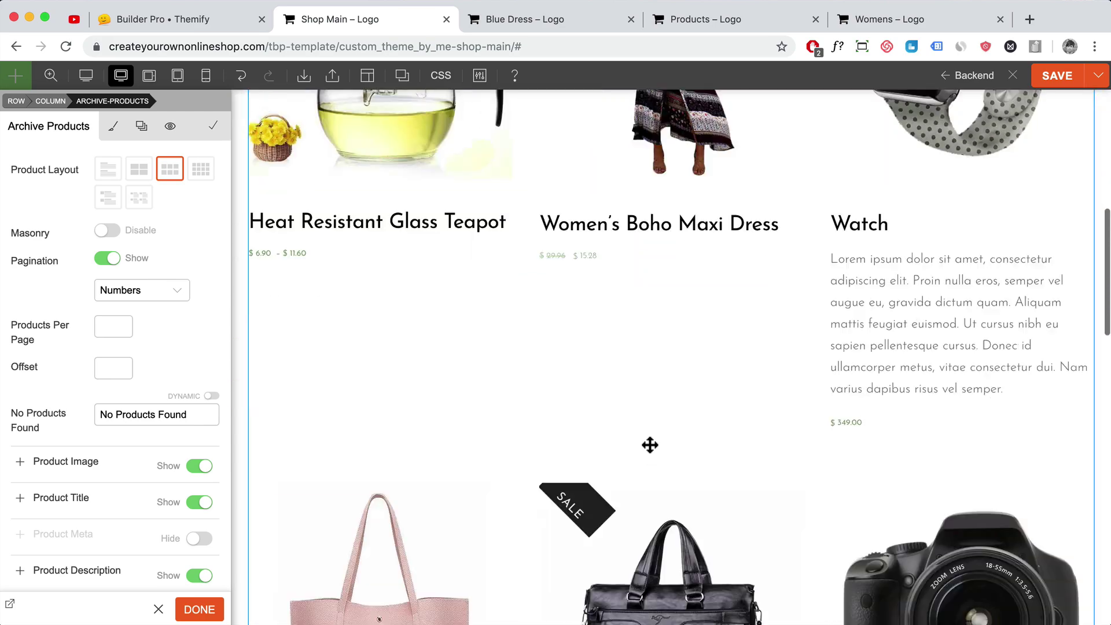
pyautogui.scroll(3, 650, 444)
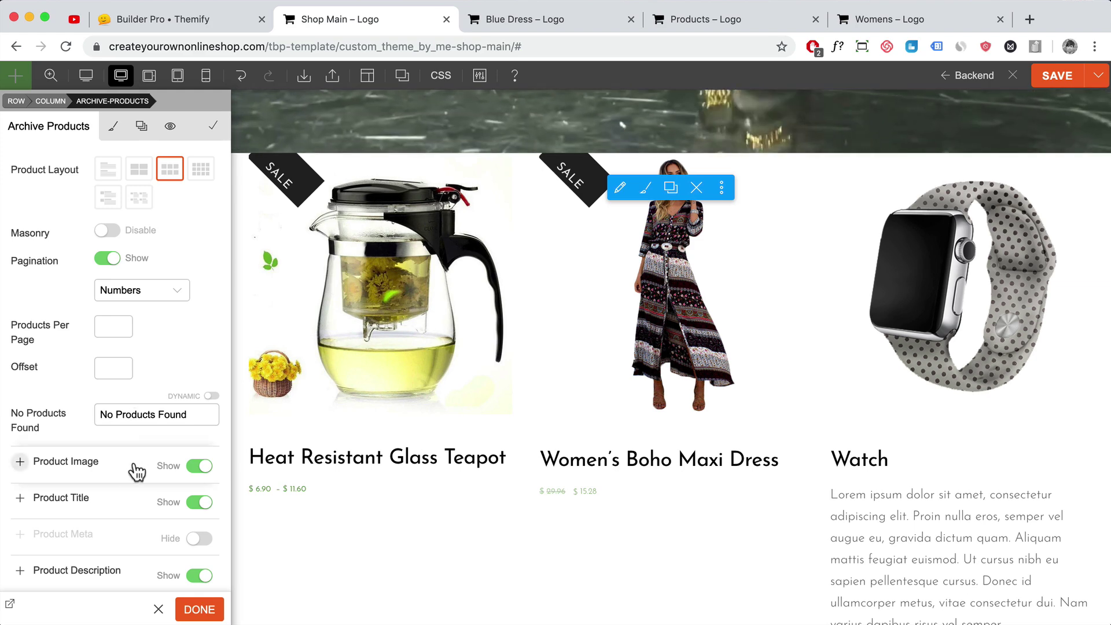
pyautogui.scroll(-3, 127, 486)
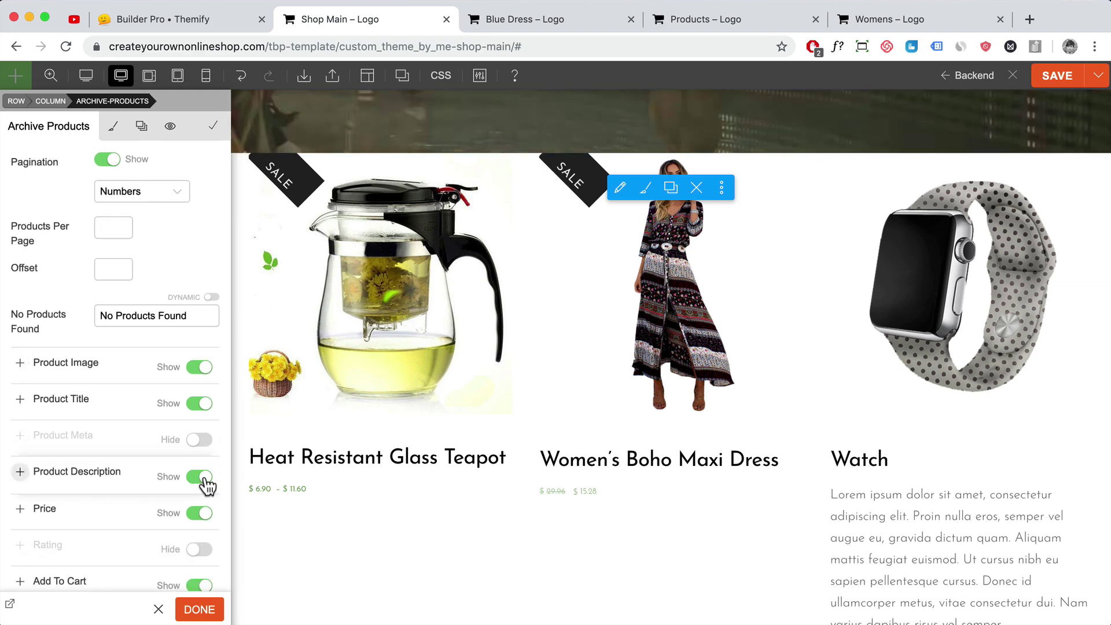
pyautogui.scroll(-3, 126, 488)
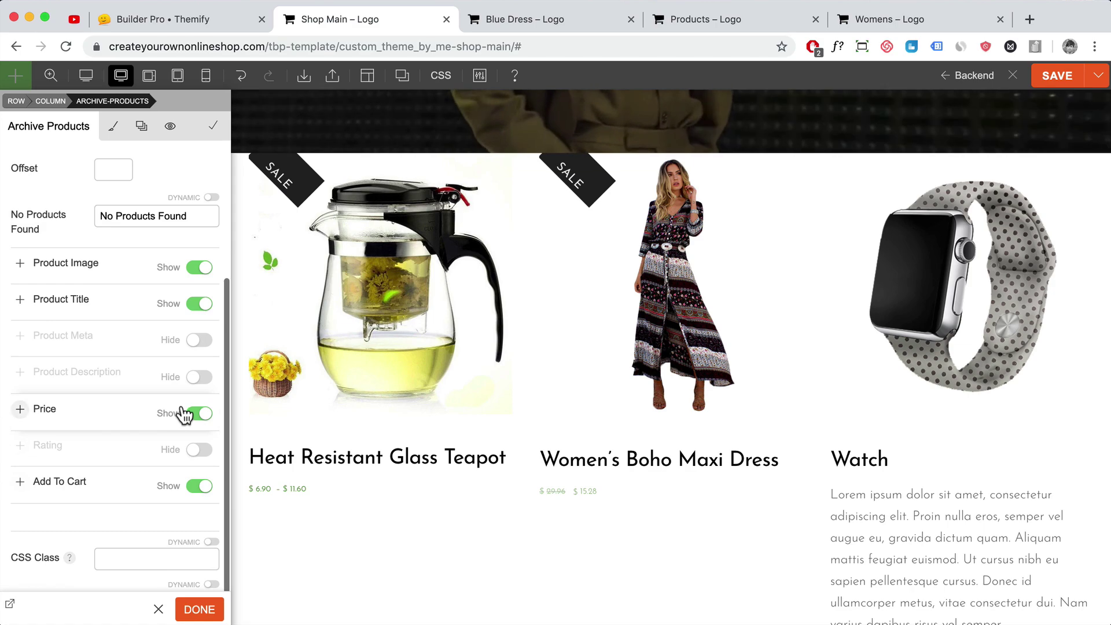
pyautogui.scroll(-2, 133, 504)
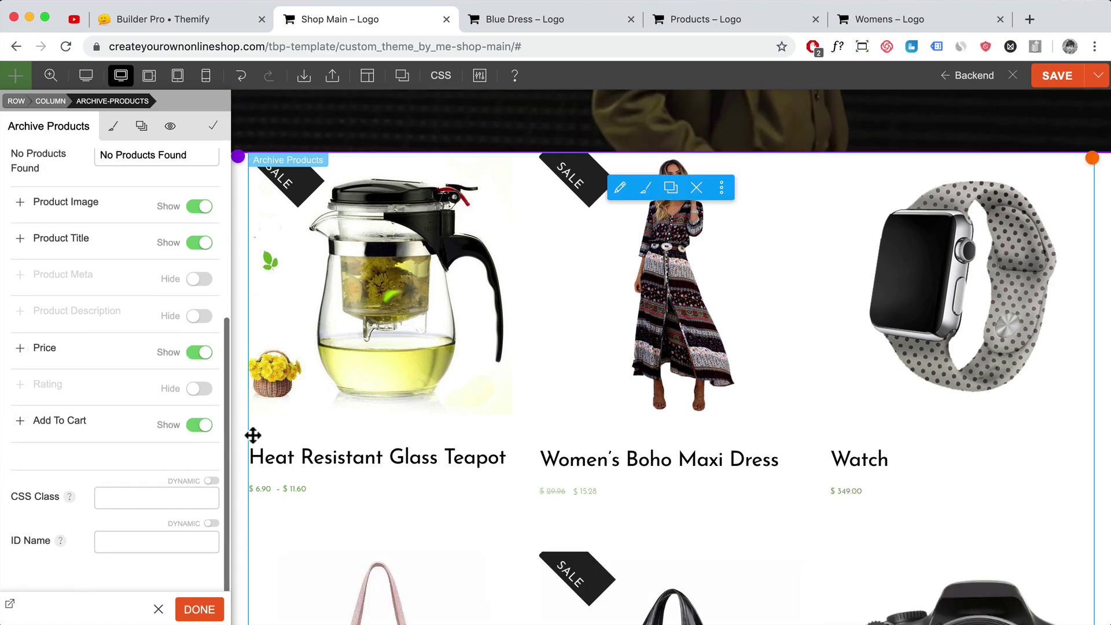
pyautogui.scroll(-4, 660, 494)
pyautogui.scroll(-6, 812, 466)
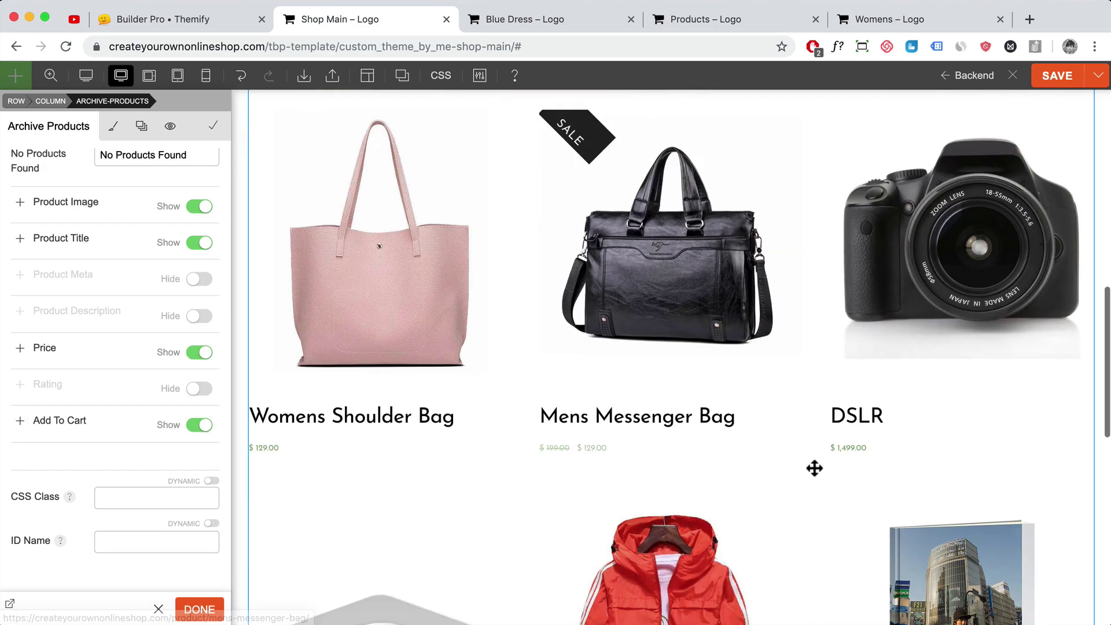
pyautogui.scroll(12, 812, 469)
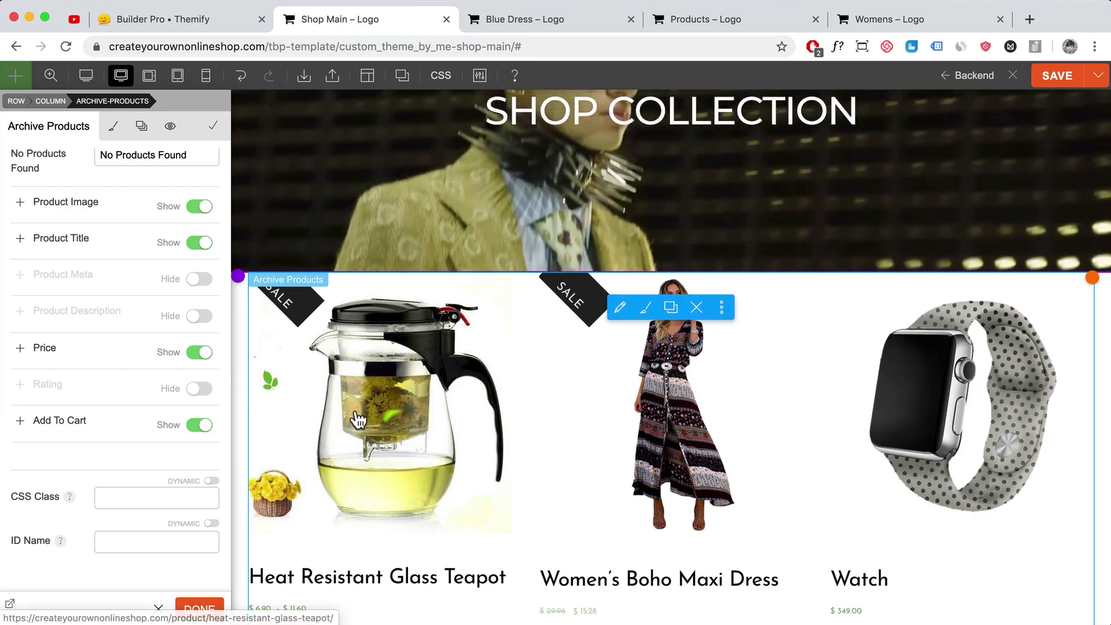
pyautogui.scroll(8, 151, 316)
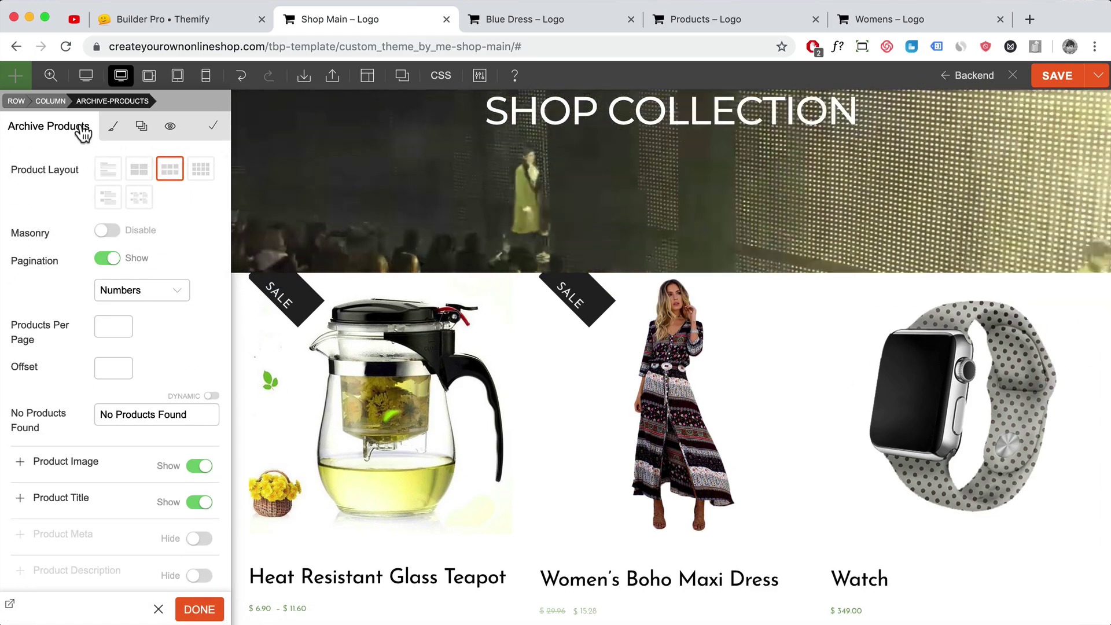
pyautogui.click(108, 129)
# Set the product price font size to 1.2 em
pyautogui.scroll(-1, 25, 224)
pyautogui.click(16, 215)
pyautogui.scroll(-3, 219, 372)
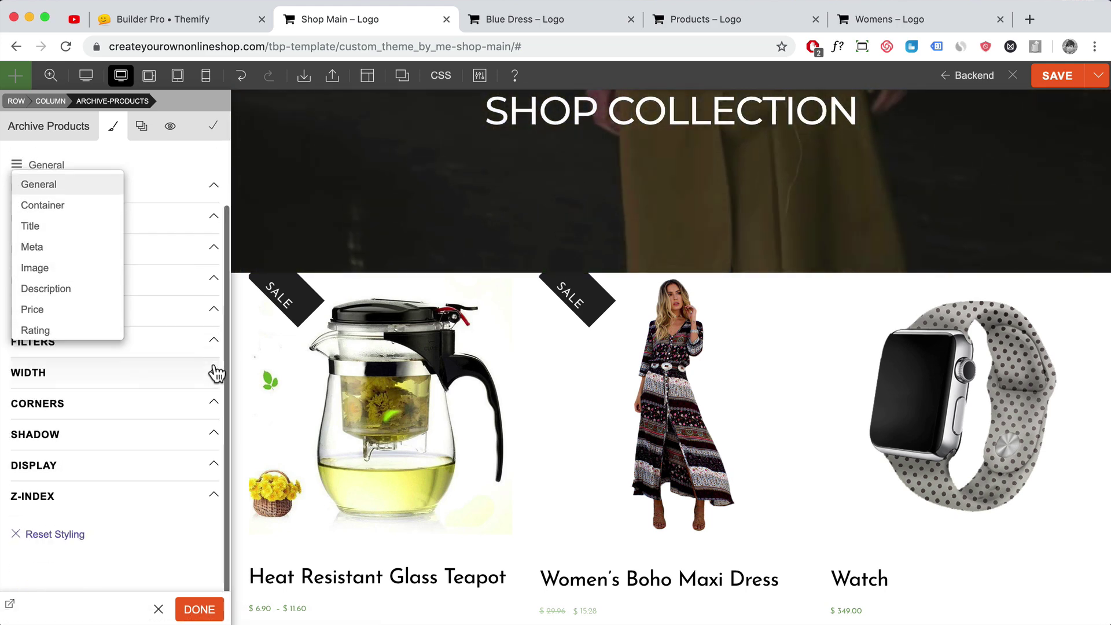
pyautogui.click(32, 311)
pyautogui.click(46, 249)
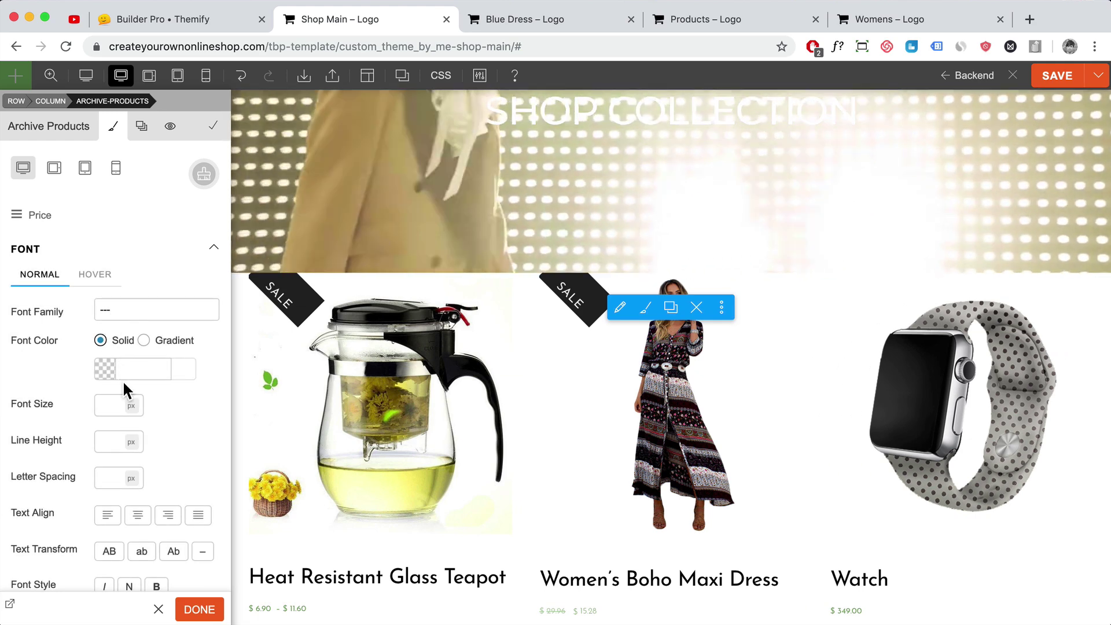
pyautogui.click(111, 407)
pyautogui.write('1')
pyautogui.click(132, 406)
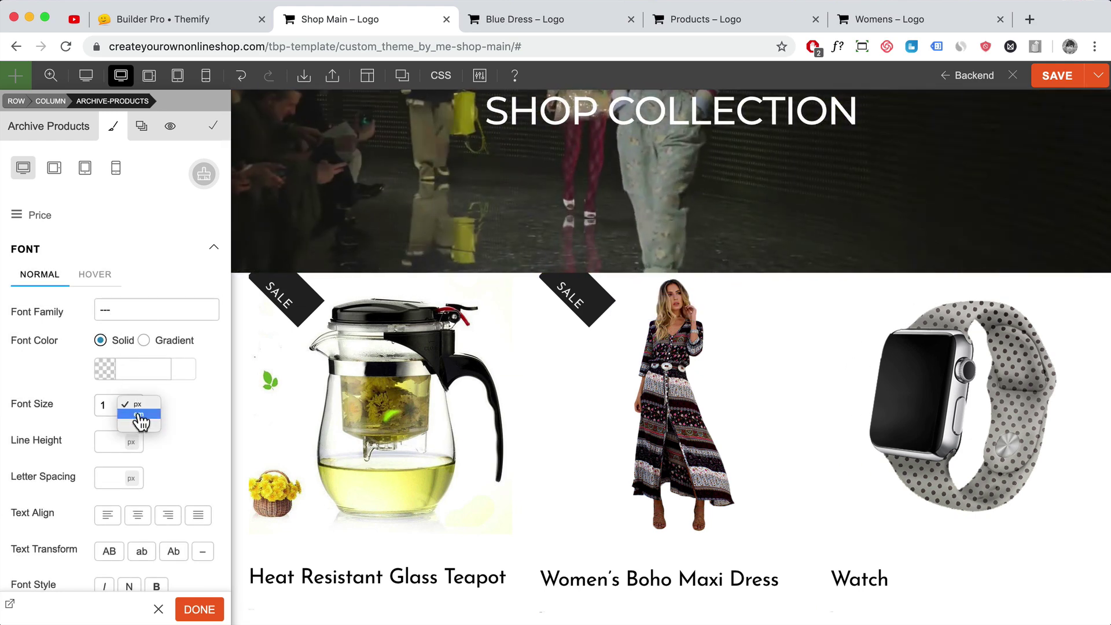
pyautogui.click(139, 415)
pyautogui.scroll(-3, 340, 435)
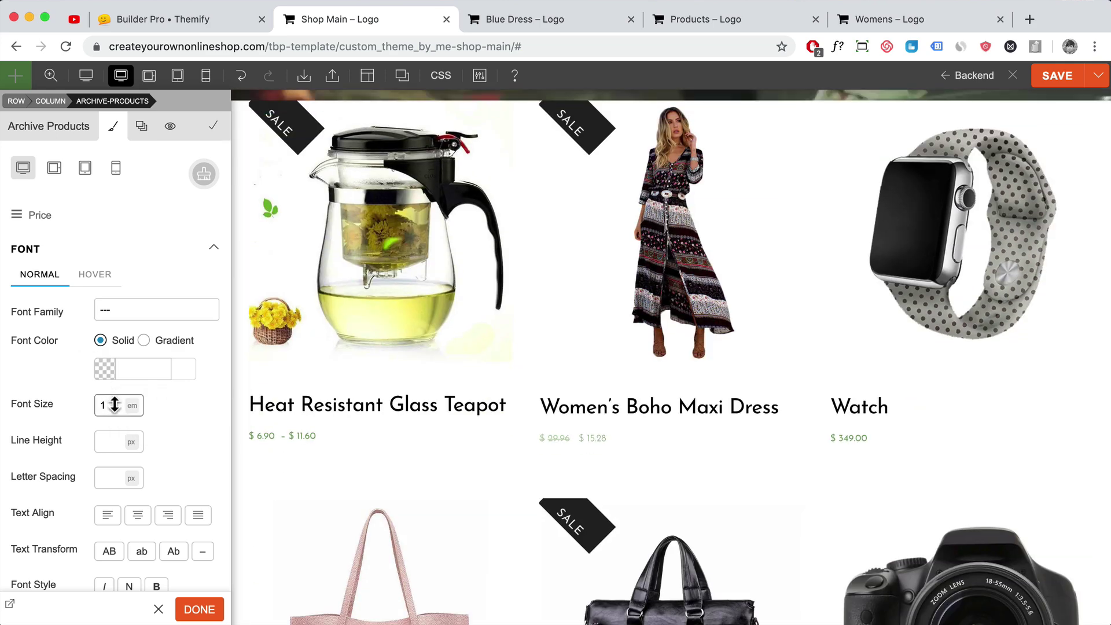
pyautogui.write('2')
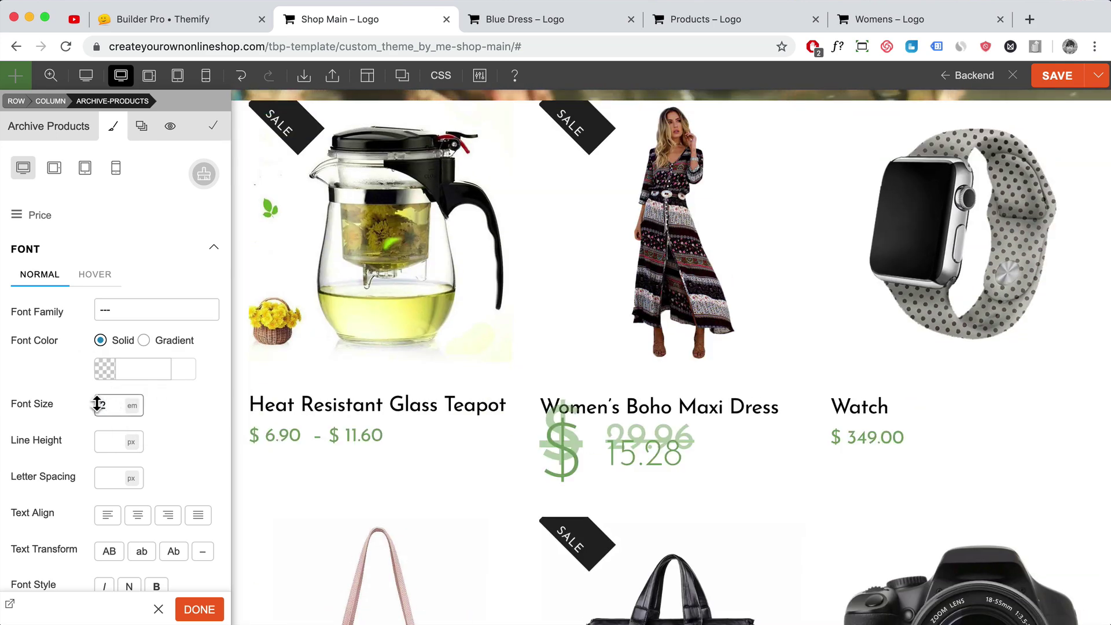
pyautogui.press('BackSpace')
pyautogui.write('1.2')
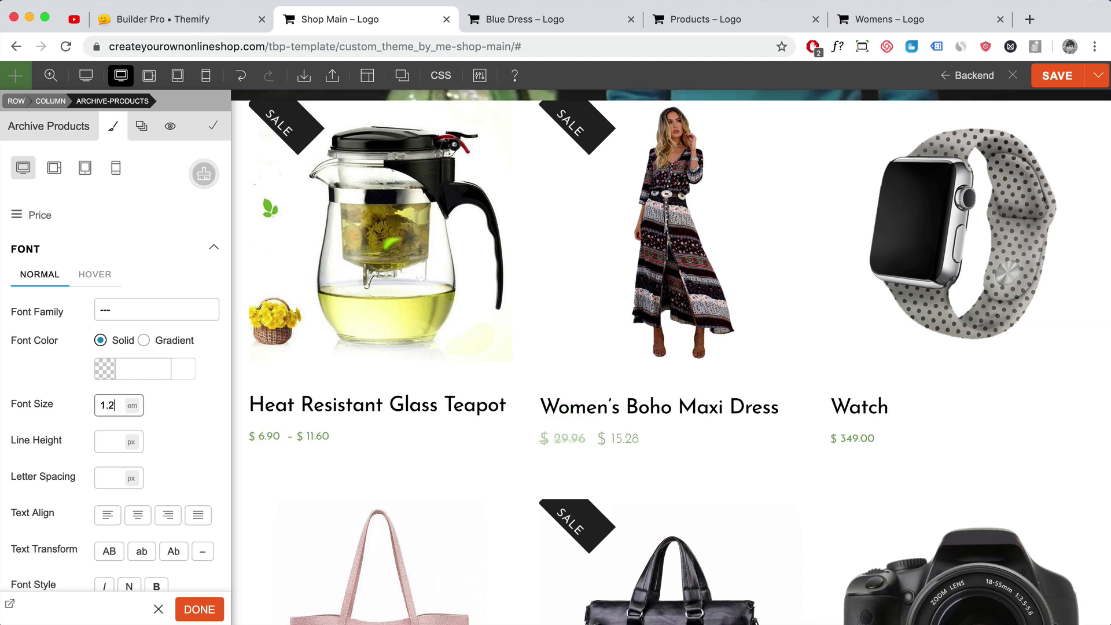
# Colour the product prices grey #adadad
pyautogui.click(101, 366)
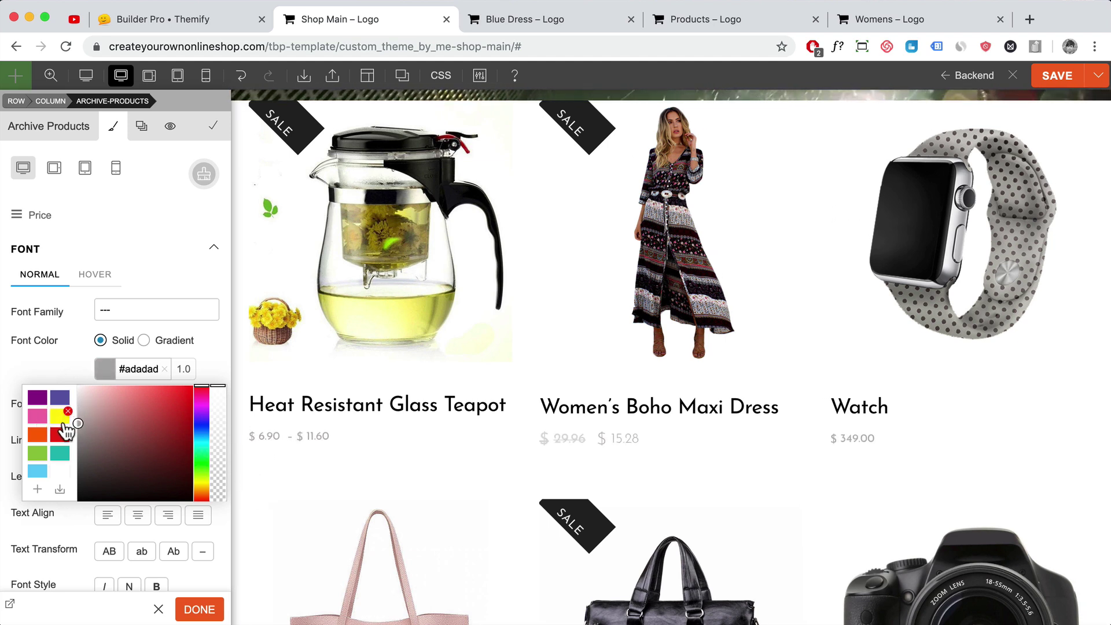
pyautogui.scroll(-7, 776, 504)
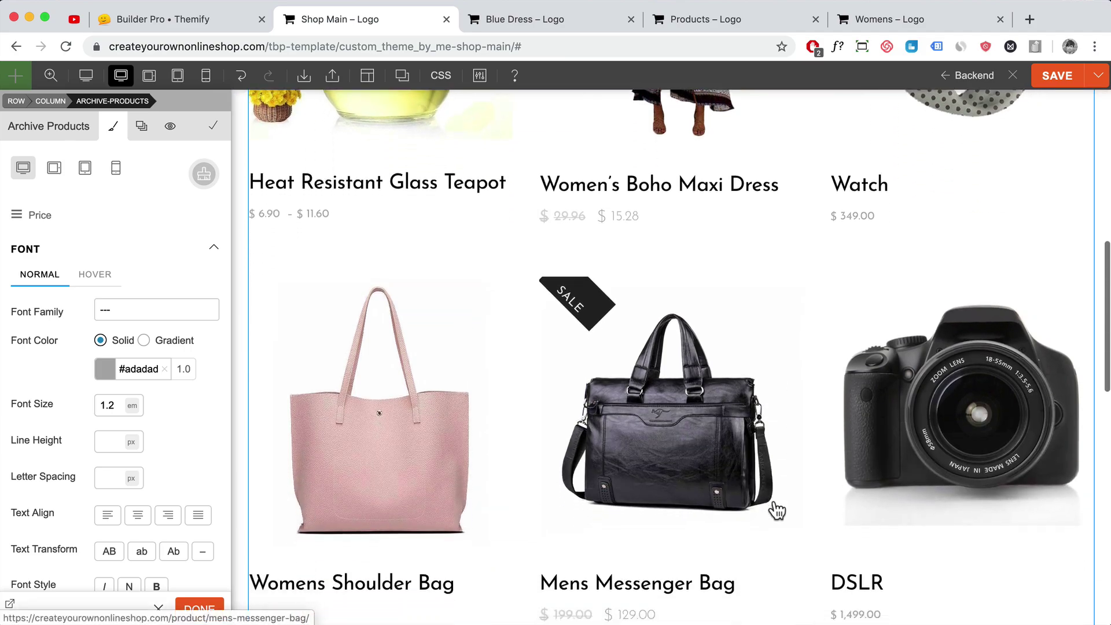
pyautogui.scroll(8, 775, 501)
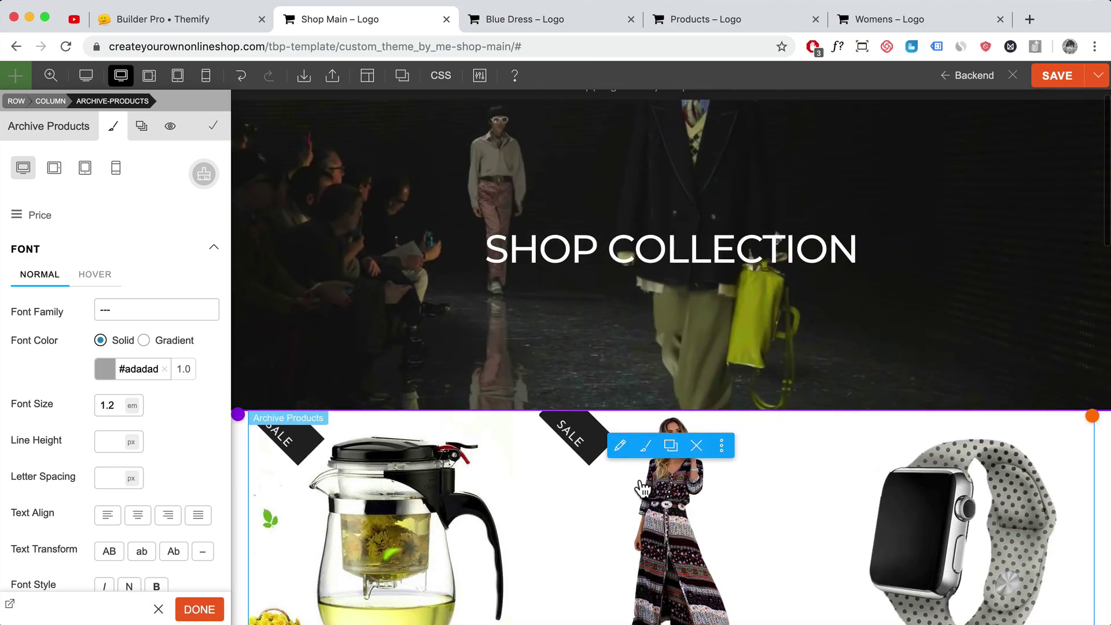
# Change the Archive Products layout to List, then to Grid 4
pyautogui.click(49, 126)
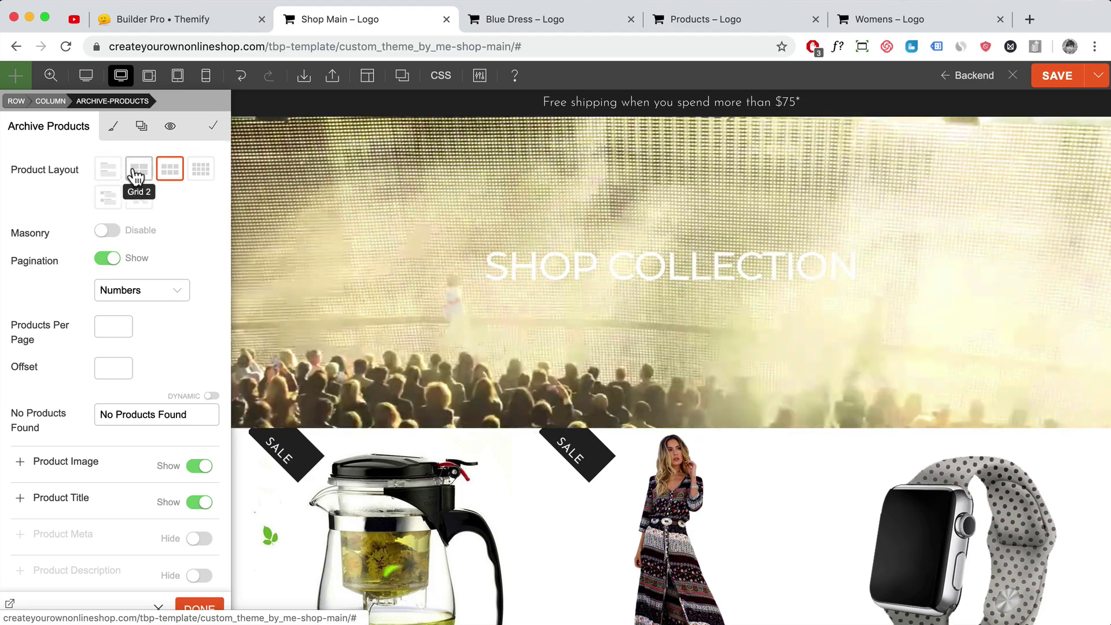
pyautogui.click(110, 173)
pyautogui.scroll(-3, 199, 283)
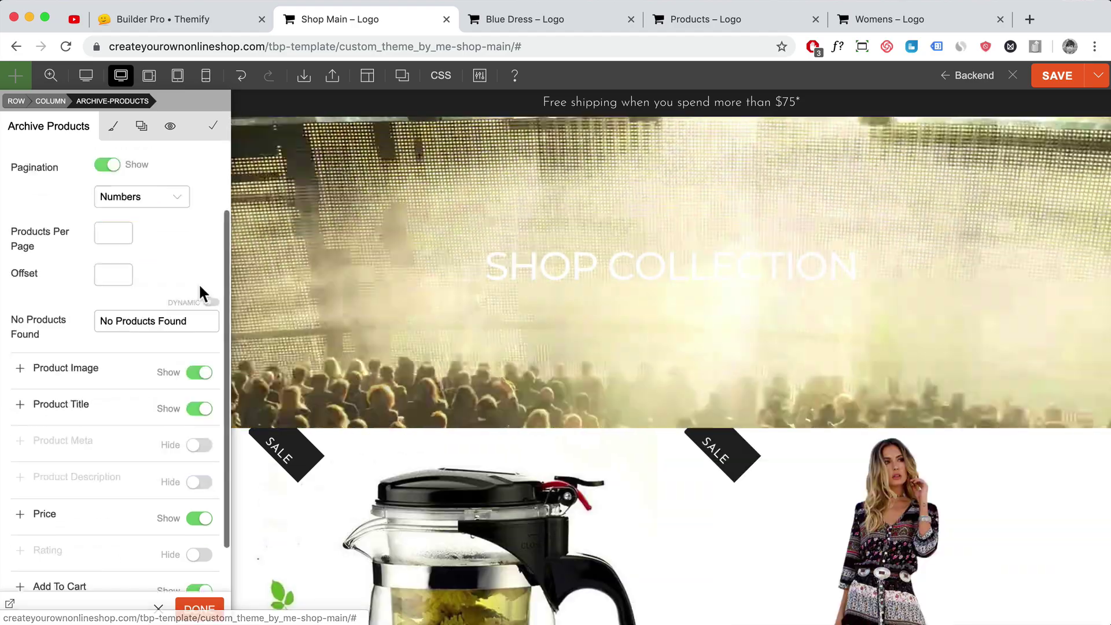
pyautogui.scroll(3, 176, 169)
pyautogui.click(201, 169)
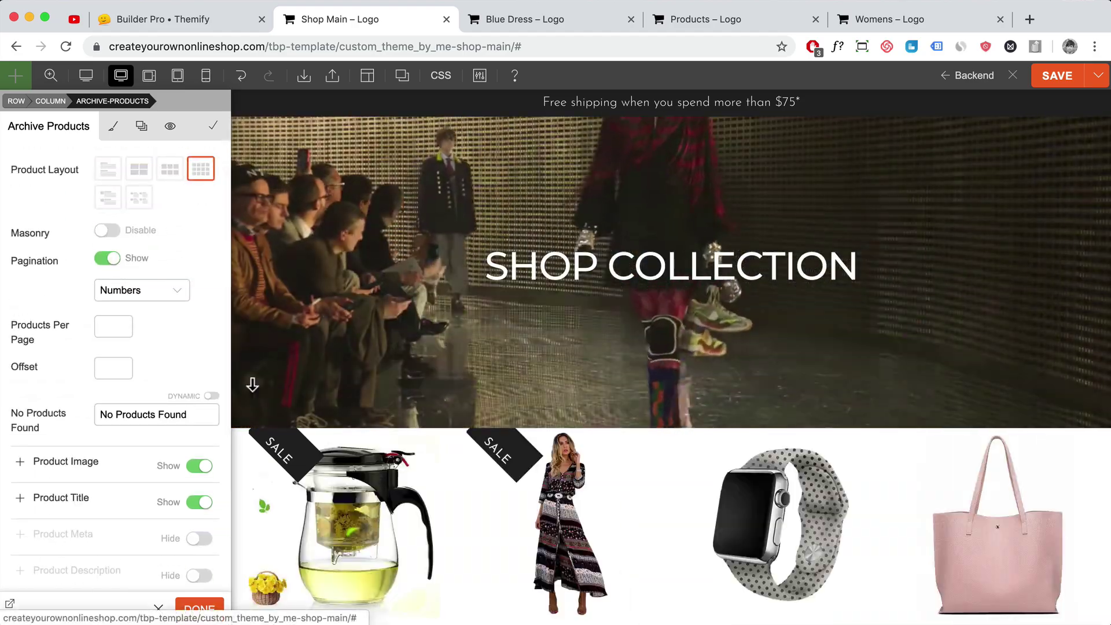
# Delete the Archive Products module and confirm the removal
pyautogui.scroll(-3, 338, 454)
pyautogui.scroll(-5, 174, 376)
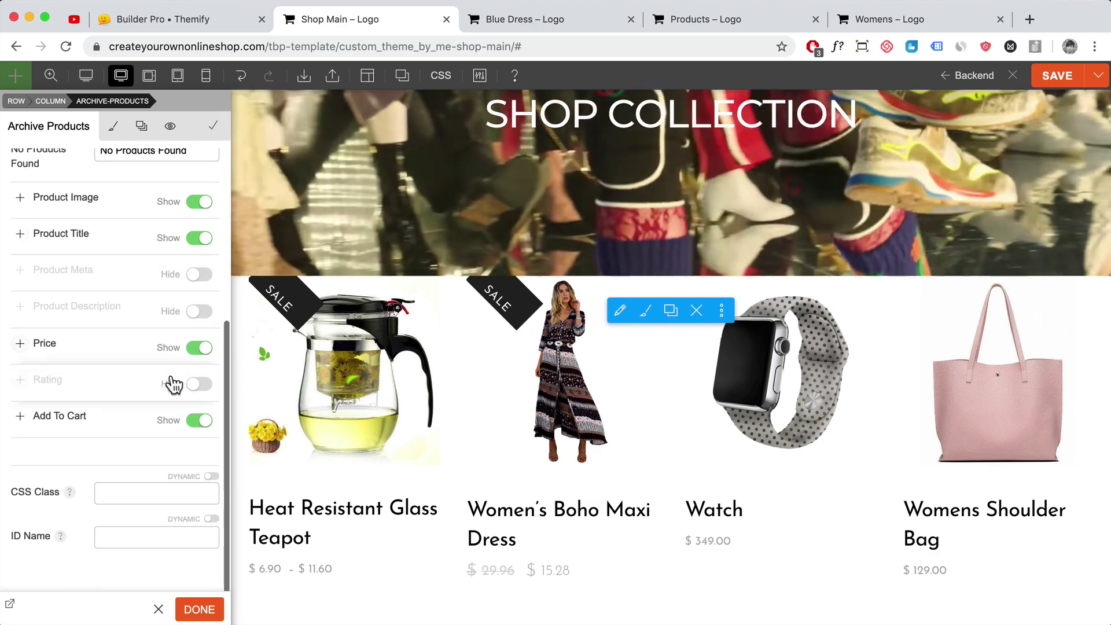
pyautogui.scroll(4, 104, 376)
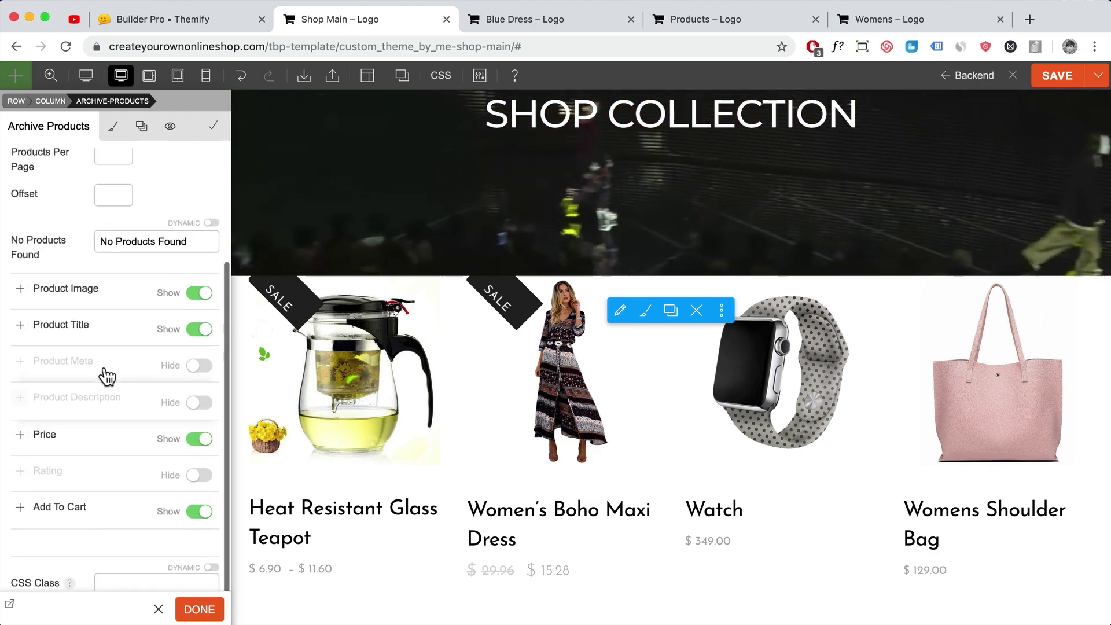
pyautogui.scroll(2, 105, 369)
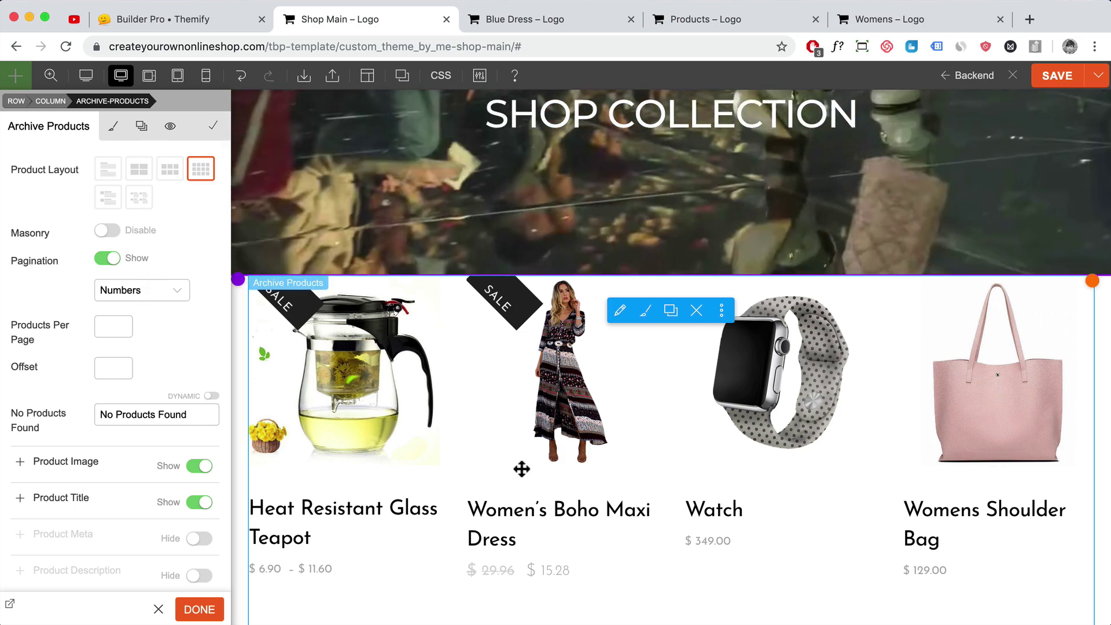
pyautogui.scroll(-5, 520, 470)
pyautogui.scroll(4, 543, 463)
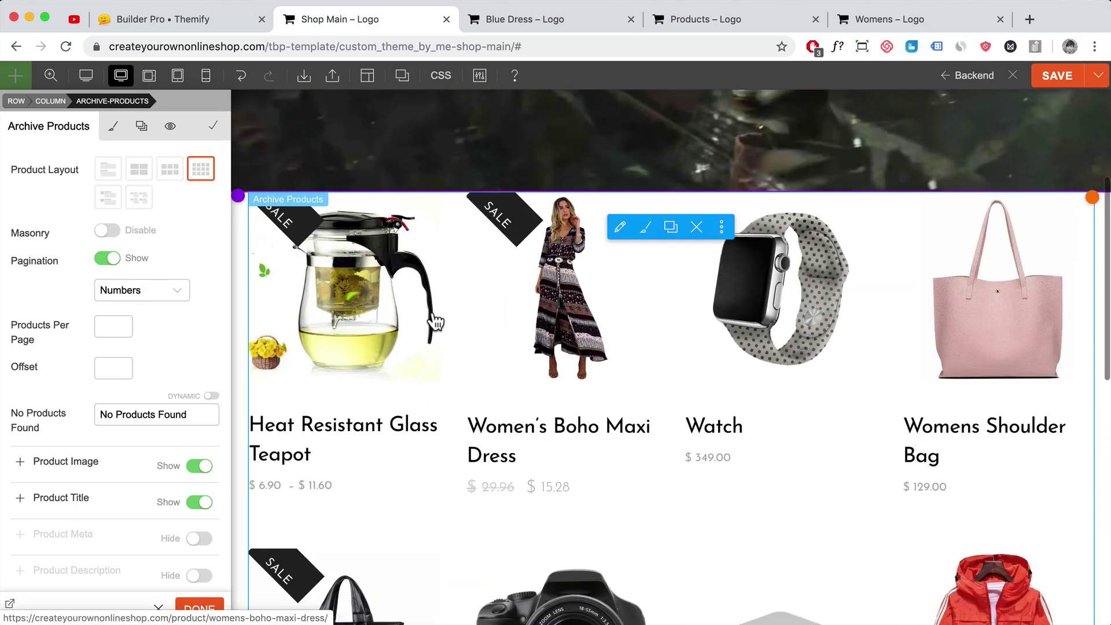
pyautogui.click(697, 227)
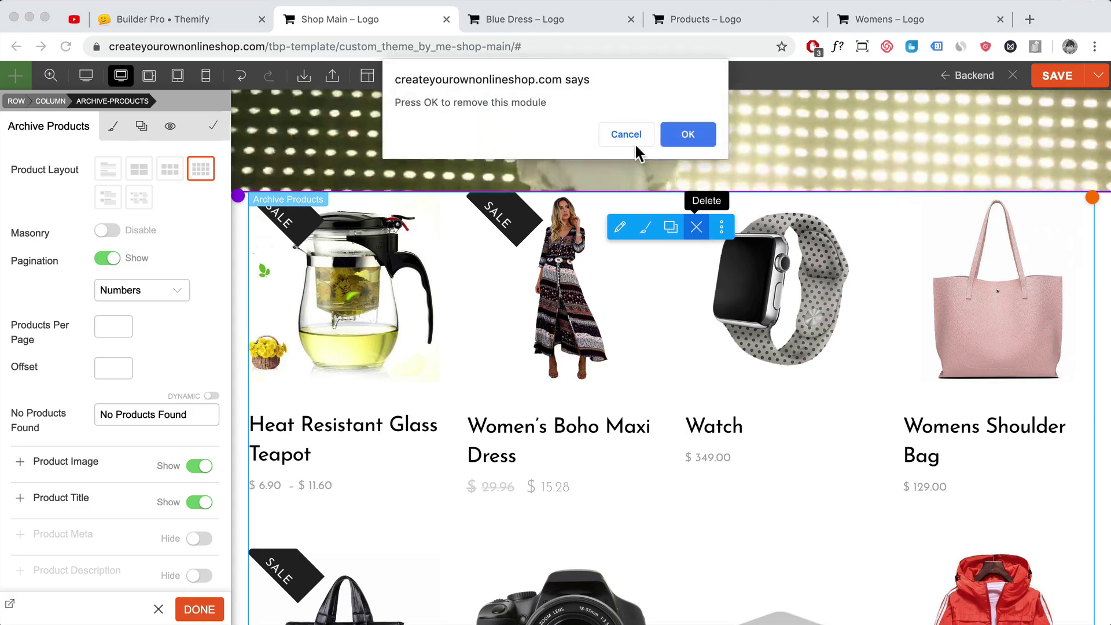
pyautogui.click(701, 136)
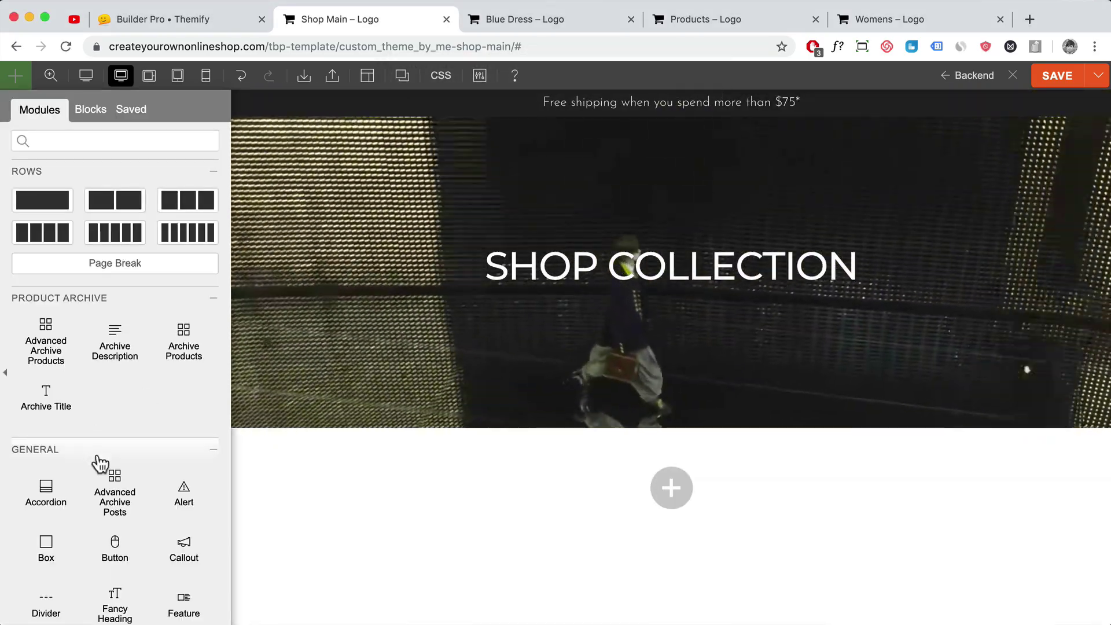
# Add an Image module below the hero with the black-and-white photo of a woman
pyautogui.scroll(-5, 99, 453)
pyautogui.scroll(-4, 98, 456)
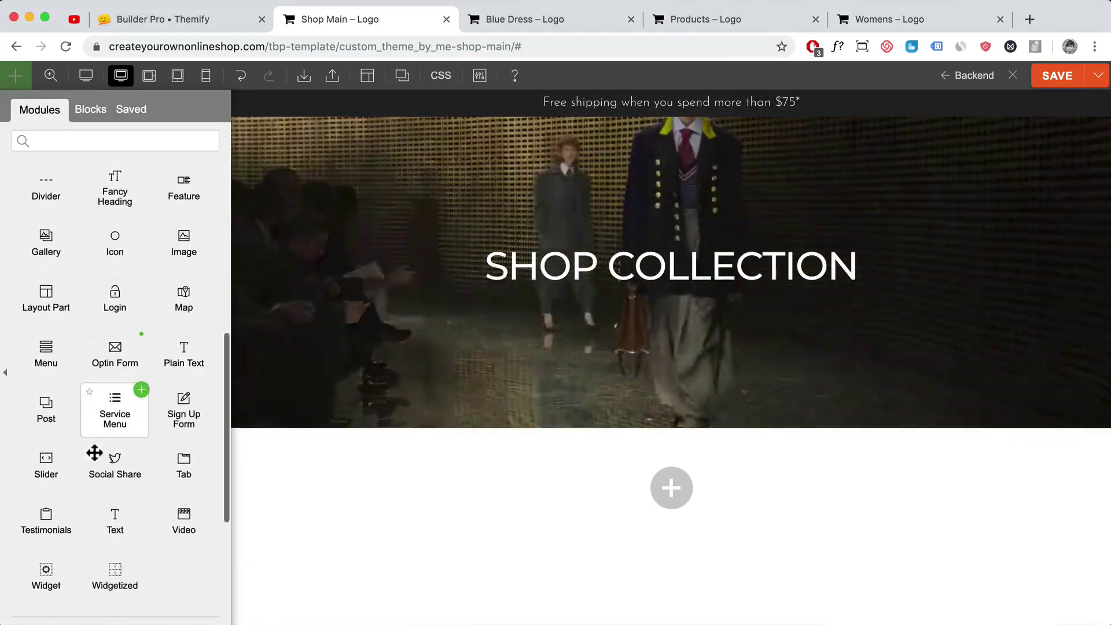
pyautogui.scroll(8, 130, 363)
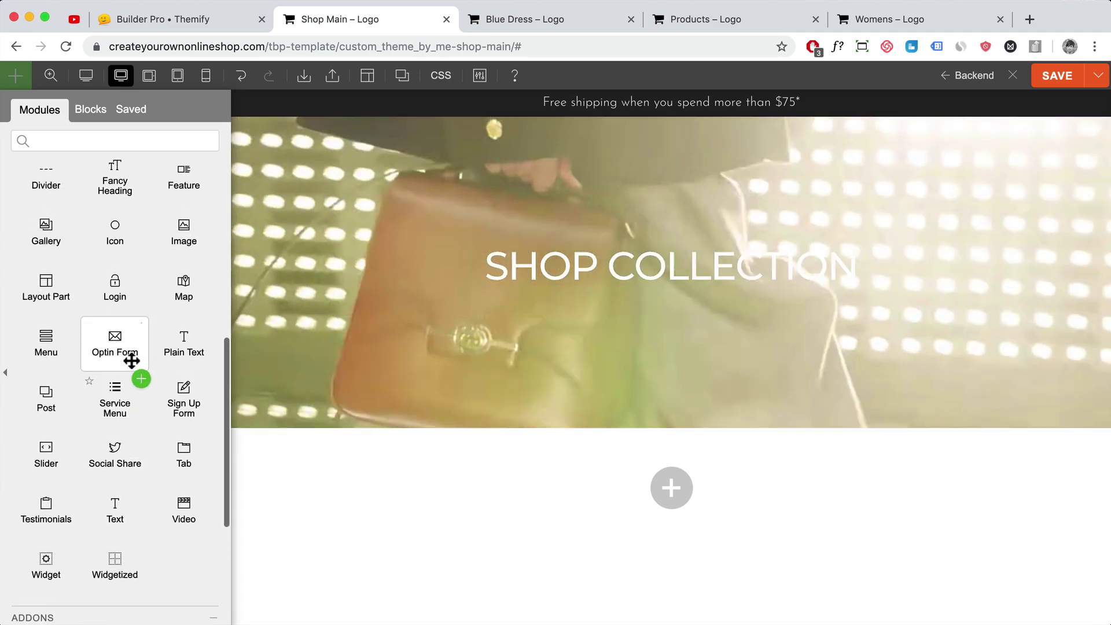
pyautogui.scroll(-8, 114, 387)
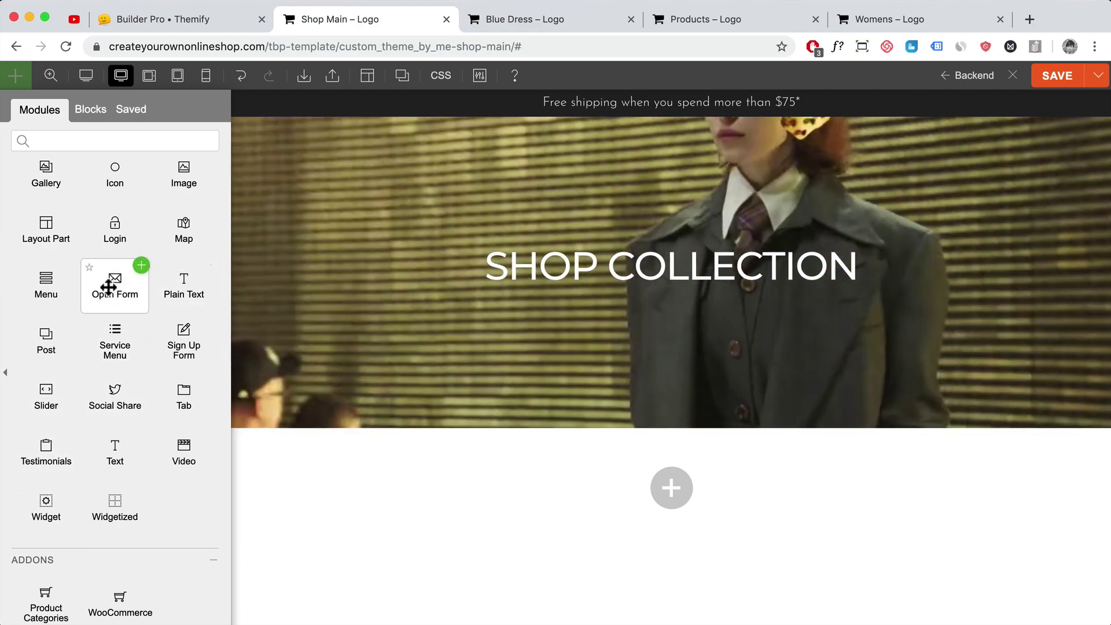
pyautogui.scroll(2, 116, 284)
pyautogui.moveTo(184, 263); pyautogui.dragTo(401, 462)
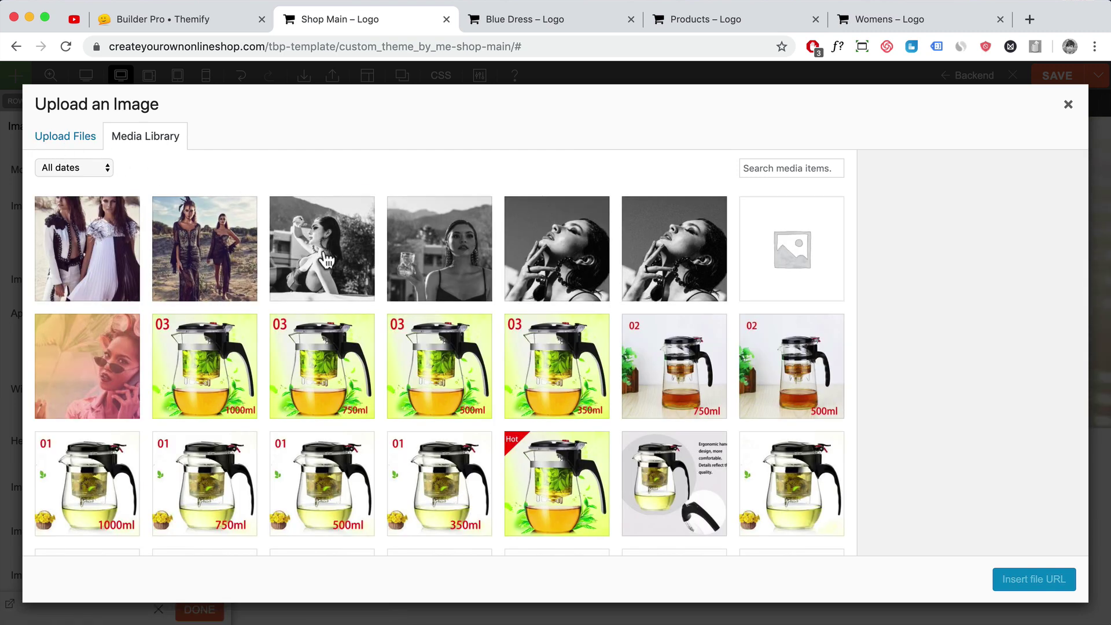
pyautogui.click(327, 261)
pyautogui.click(1008, 582)
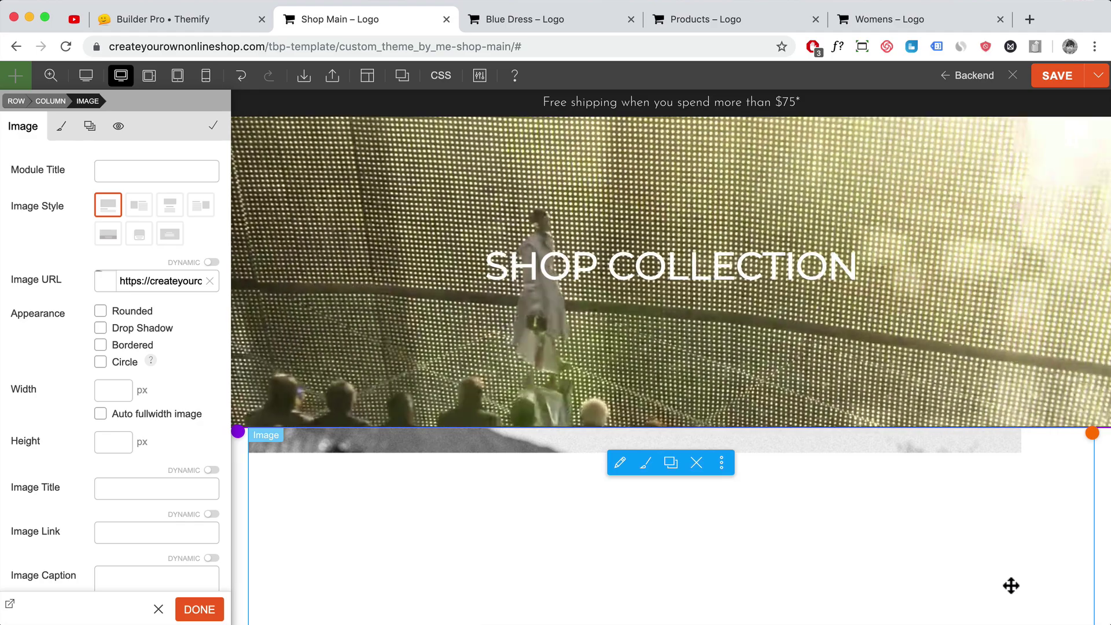
# Split the image row into three columns
pyautogui.scroll(-1, 513, 502)
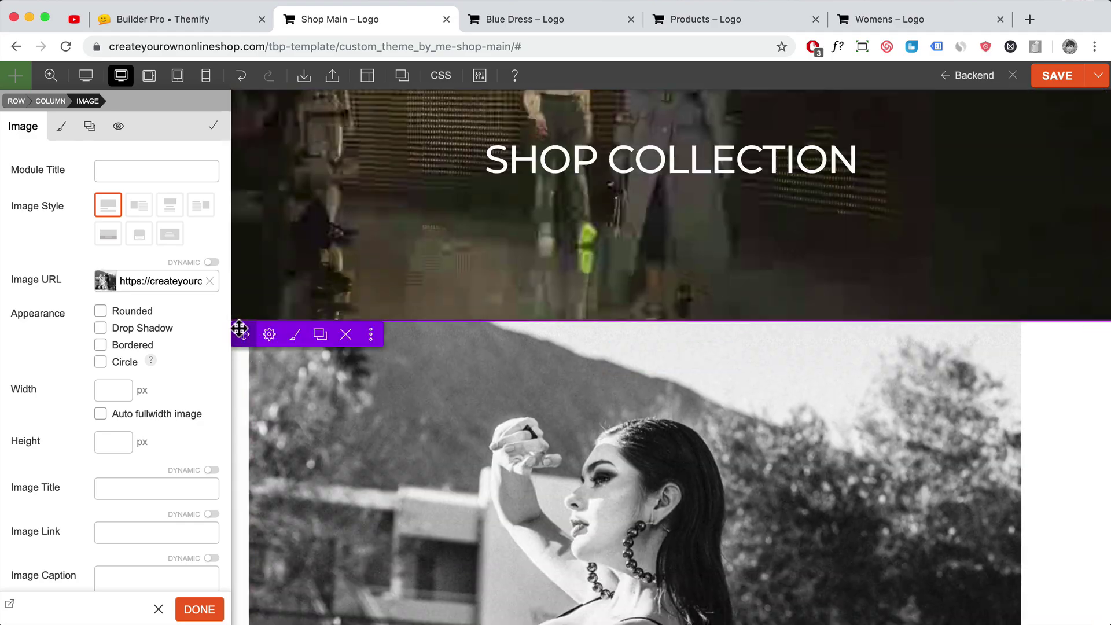
pyautogui.moveTo(268, 341)
pyautogui.click(318, 429)
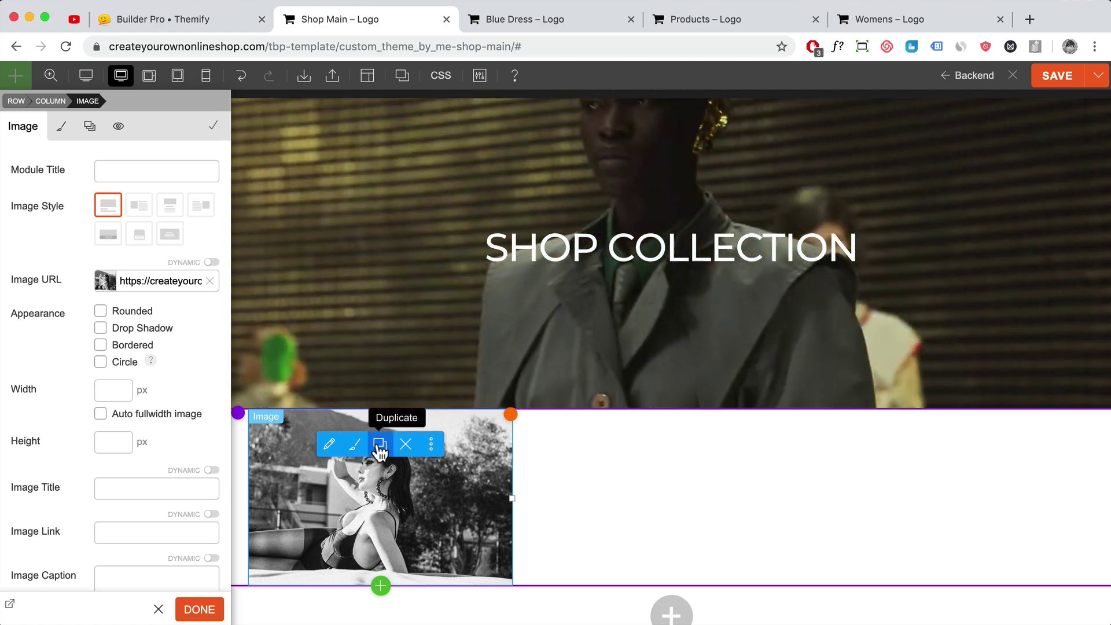
# Duplicate the image twice, placing copies in the middle and third columns
pyautogui.click(379, 445)
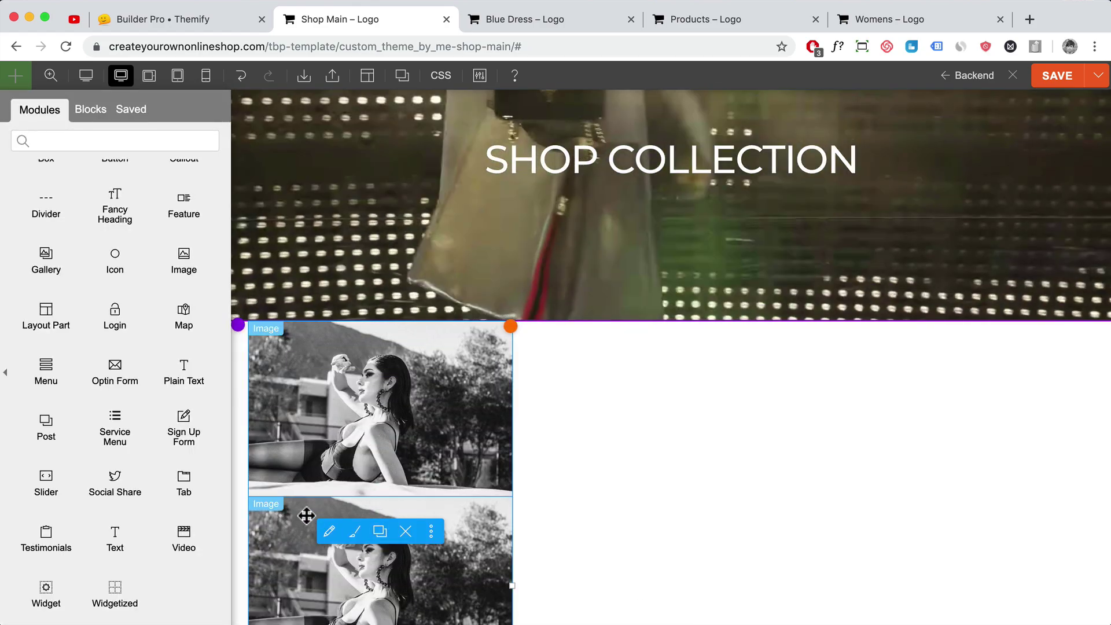
pyautogui.moveTo(309, 520); pyautogui.dragTo(639, 421)
pyautogui.moveTo(536, 436); pyautogui.dragTo(538, 439)
pyautogui.moveTo(461, 518); pyautogui.dragTo(946, 471)
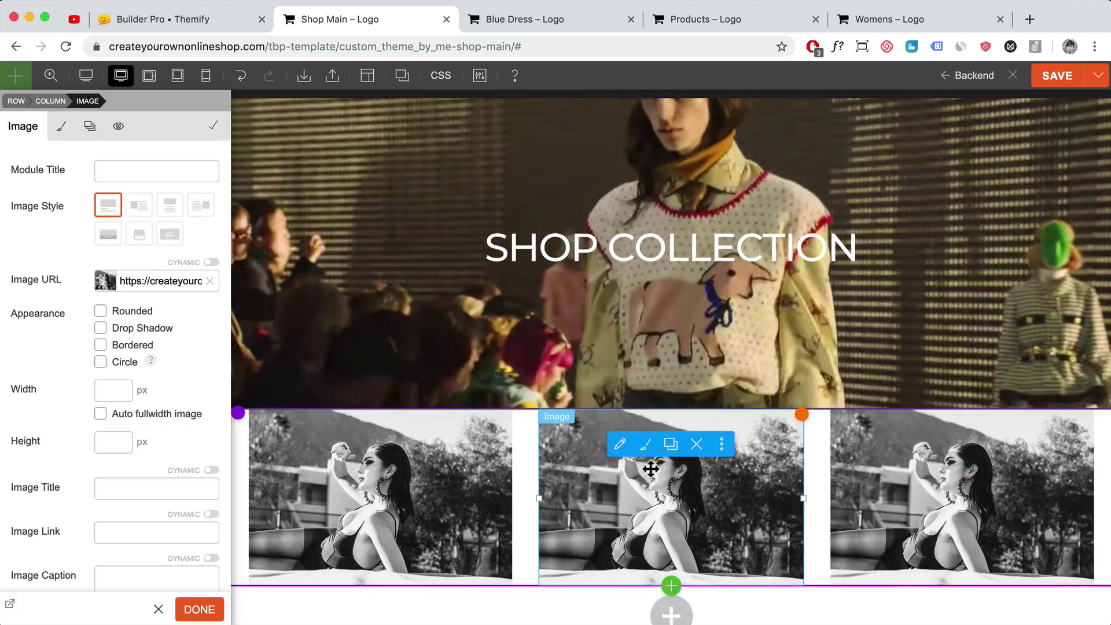
# Replace the middle and third images with different black-and-white portraits from the Media Library
pyautogui.click(650, 466)
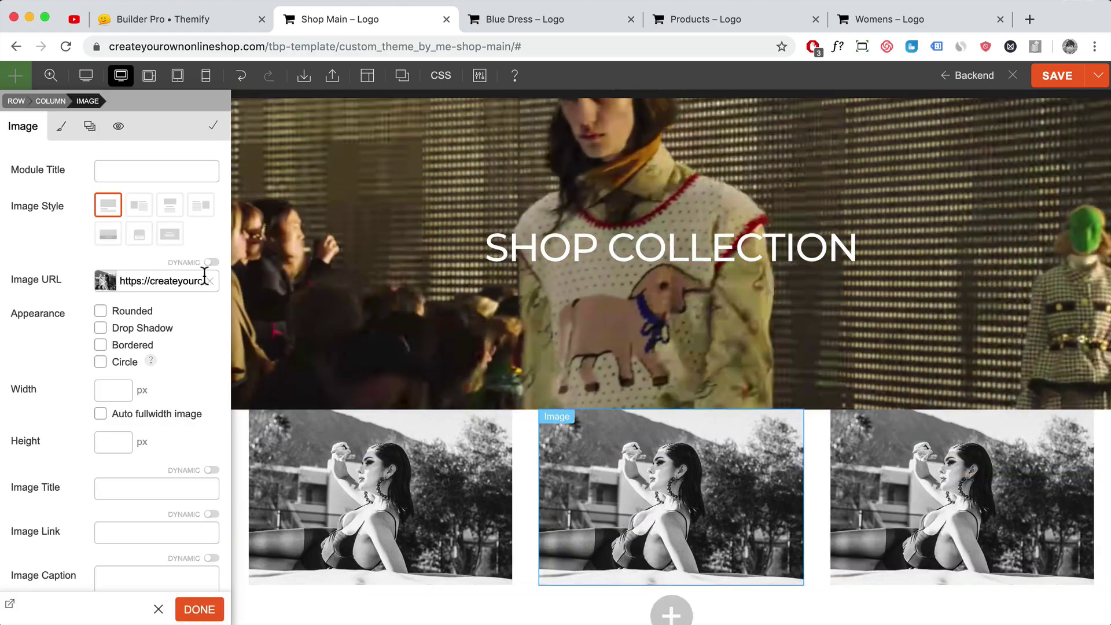
pyautogui.click(107, 283)
pyautogui.click(460, 268)
pyautogui.click(1019, 582)
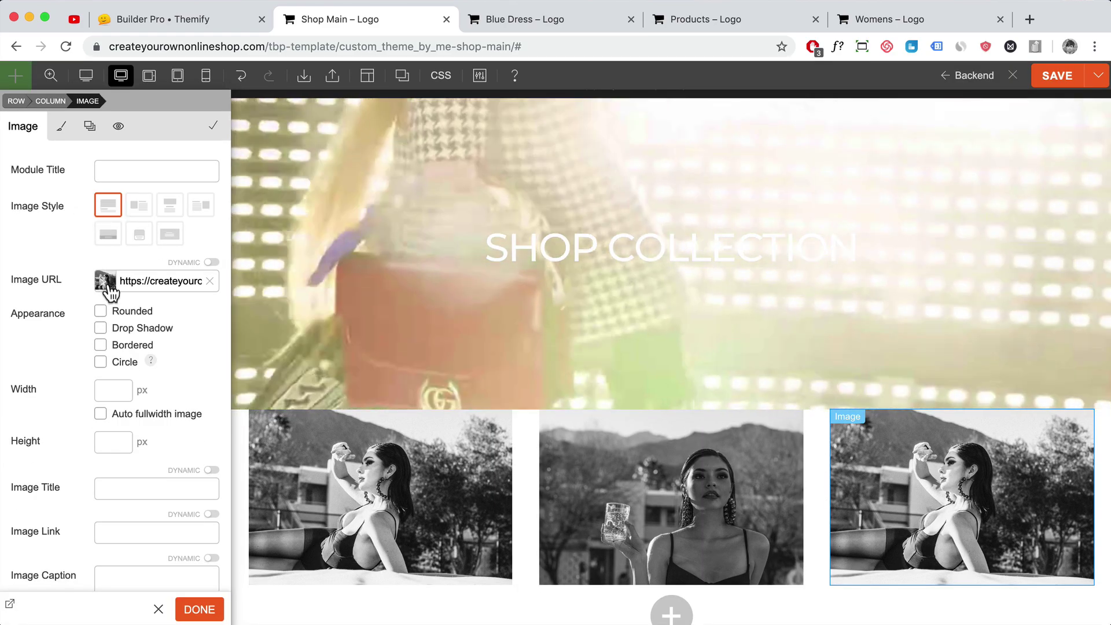
pyautogui.click(106, 281)
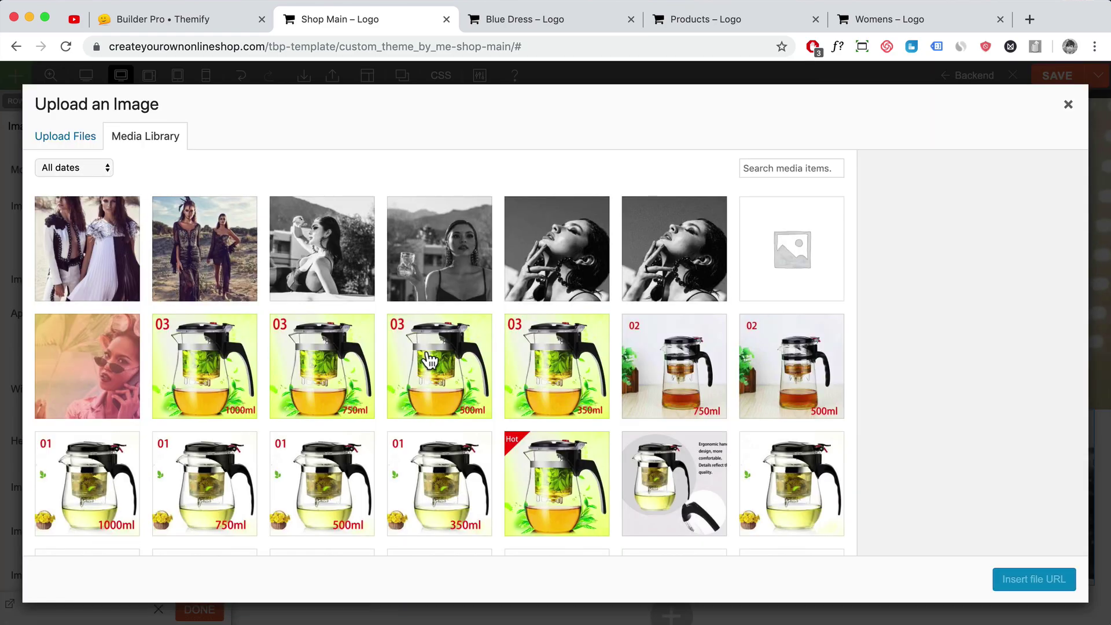
pyautogui.click(590, 288)
pyautogui.click(1035, 580)
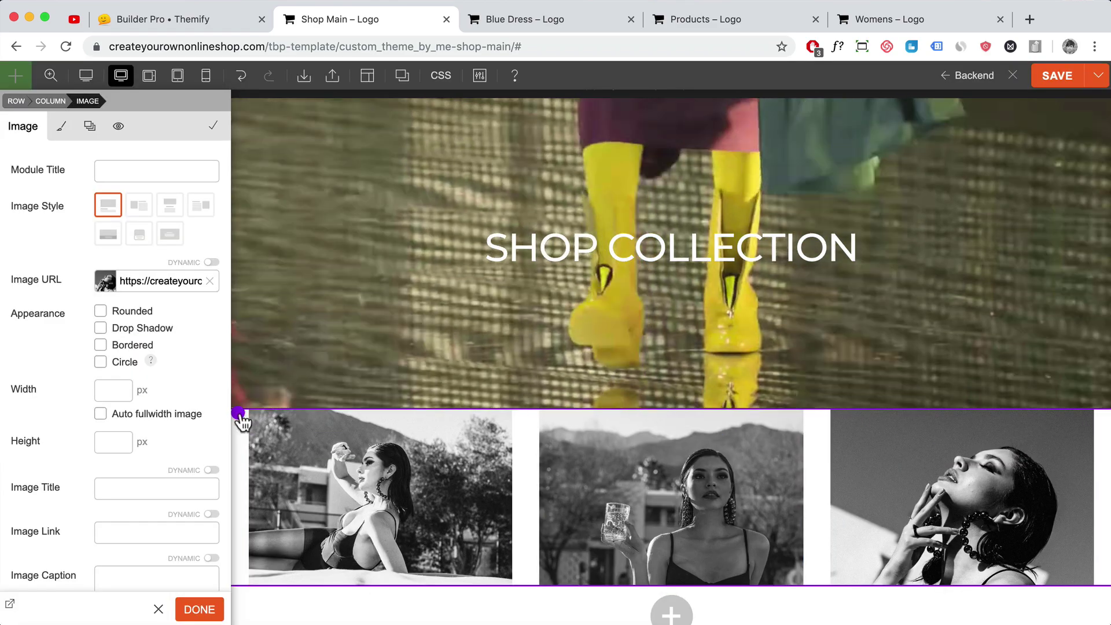
pyautogui.moveTo(248, 422)
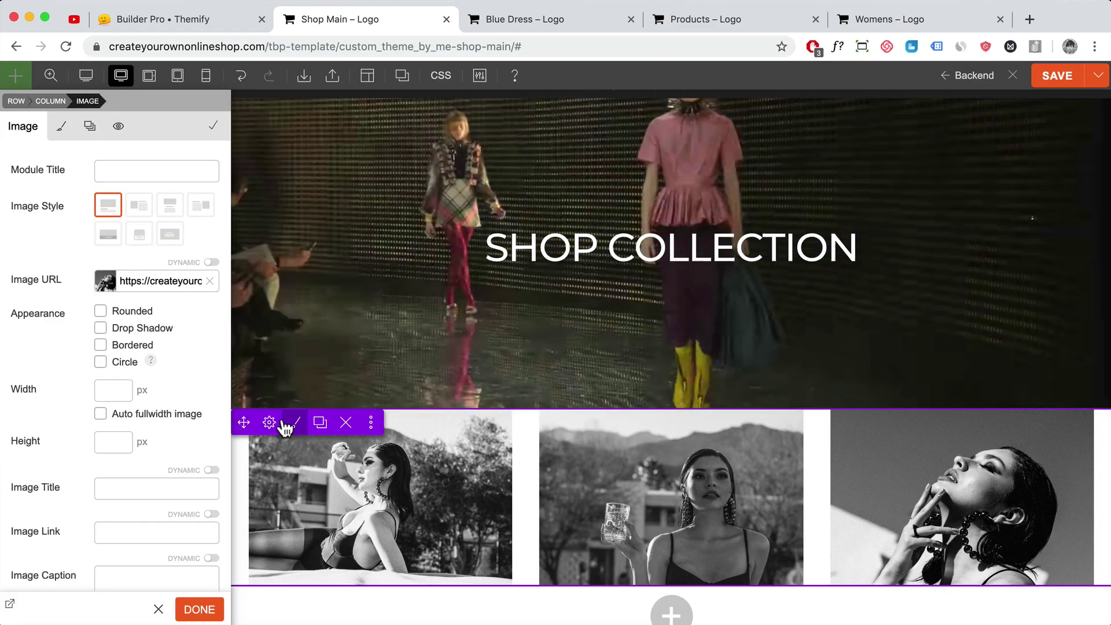
pyautogui.click(296, 424)
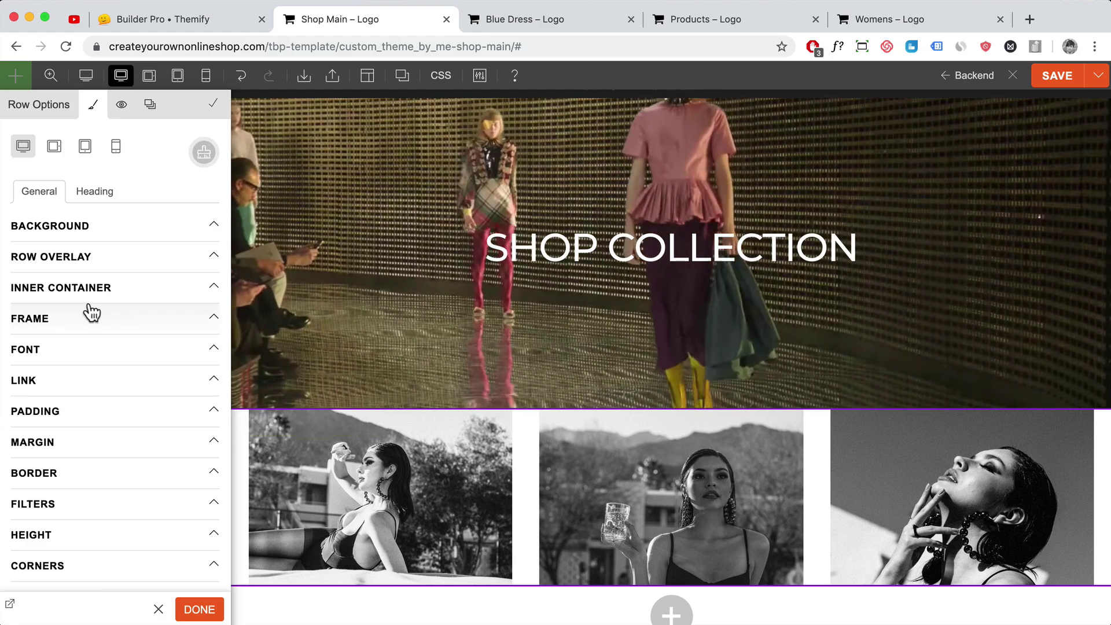
# Give the image row 5% top padding and 5% side padding
pyautogui.click(87, 412)
pyautogui.click(158, 480)
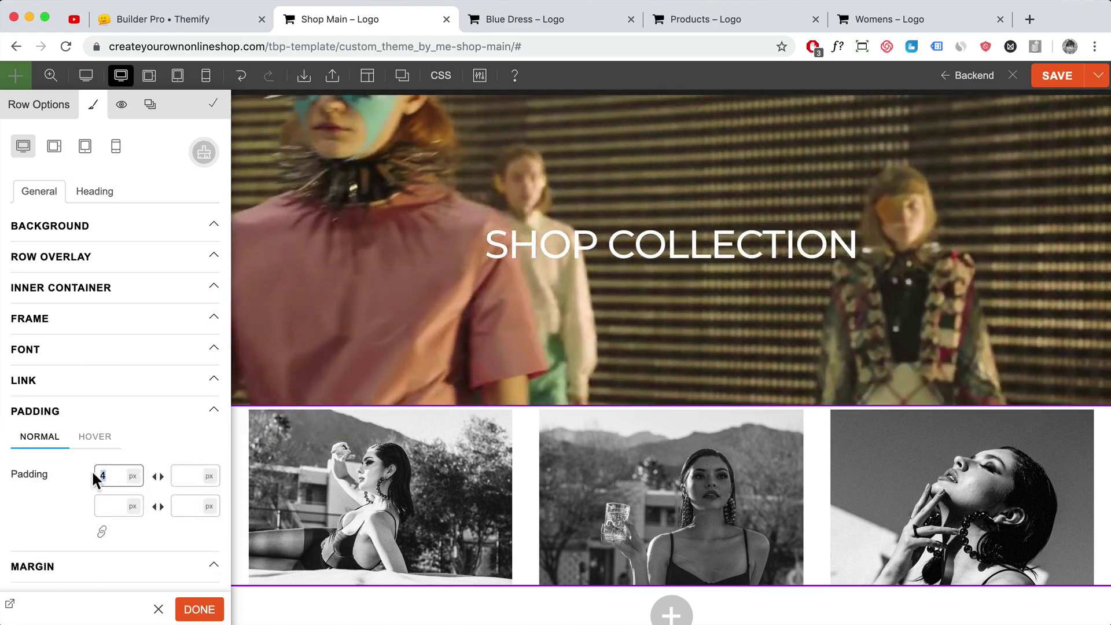
pyautogui.click(98, 475)
pyautogui.write('5')
pyautogui.click(133, 477)
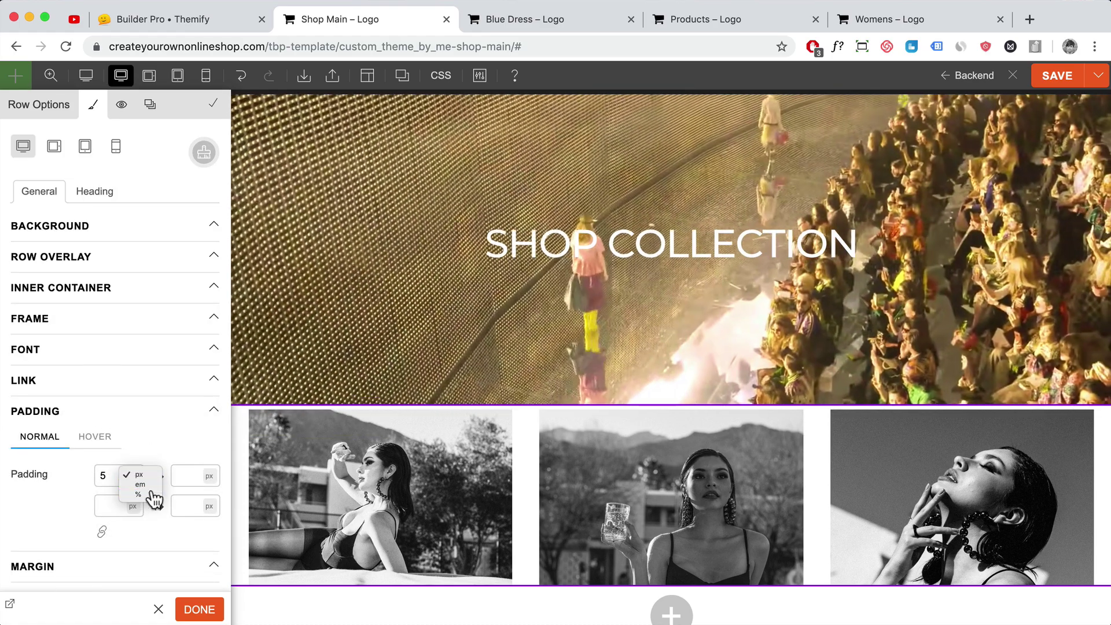
pyautogui.click(136, 494)
pyautogui.click(182, 476)
pyautogui.write('5')
pyautogui.click(209, 476)
pyautogui.click(214, 494)
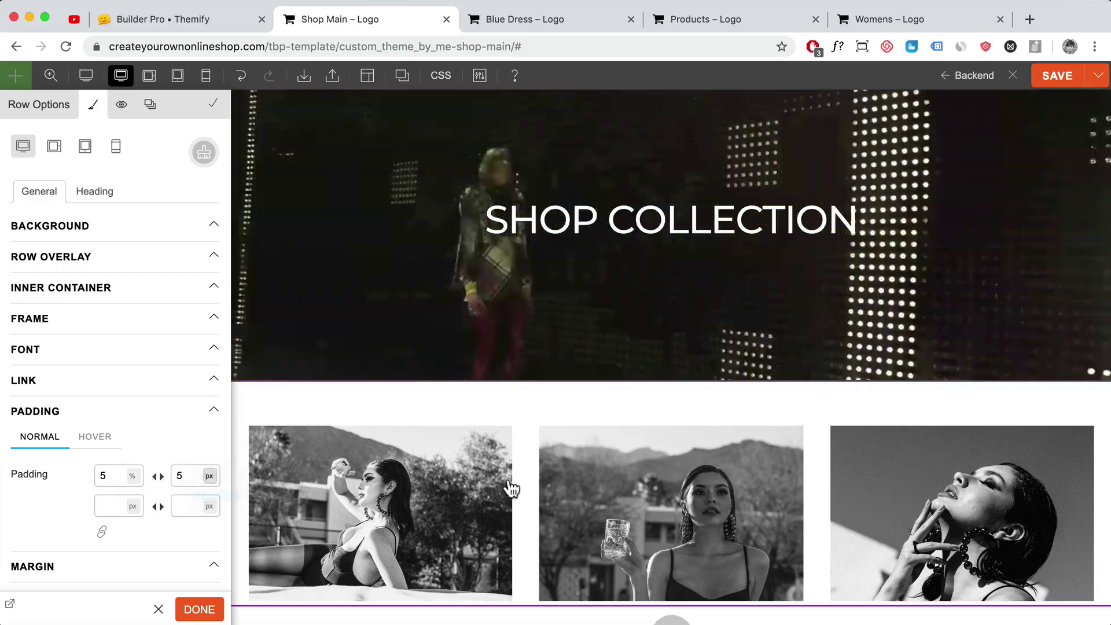
# Open the first image's settings, then review the hero and image row
pyautogui.scroll(-1, 509, 486)
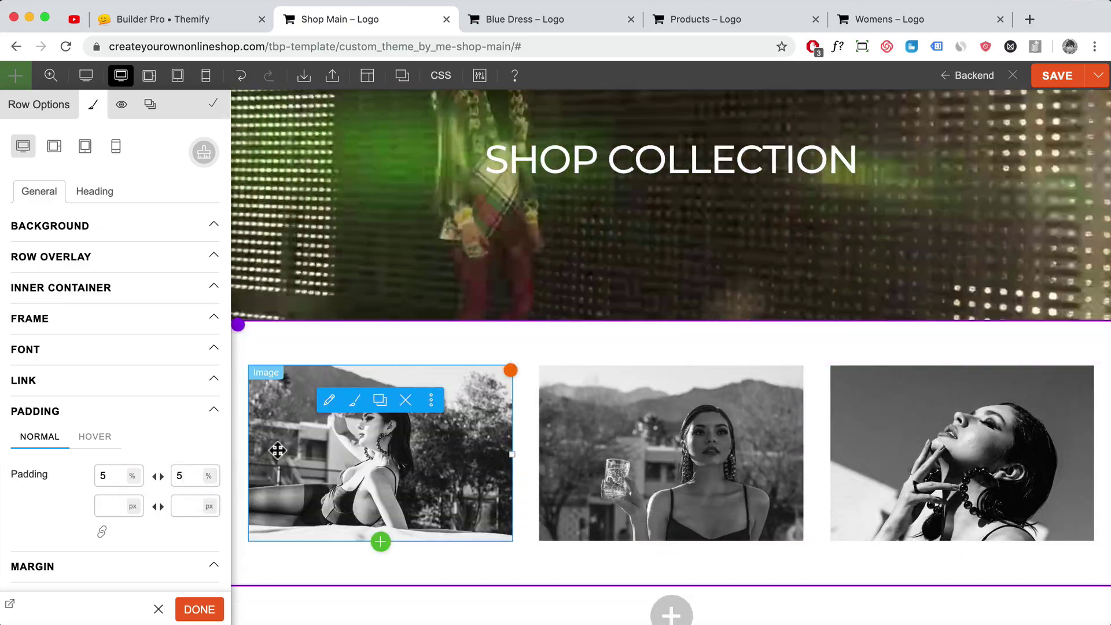
pyautogui.click(359, 452)
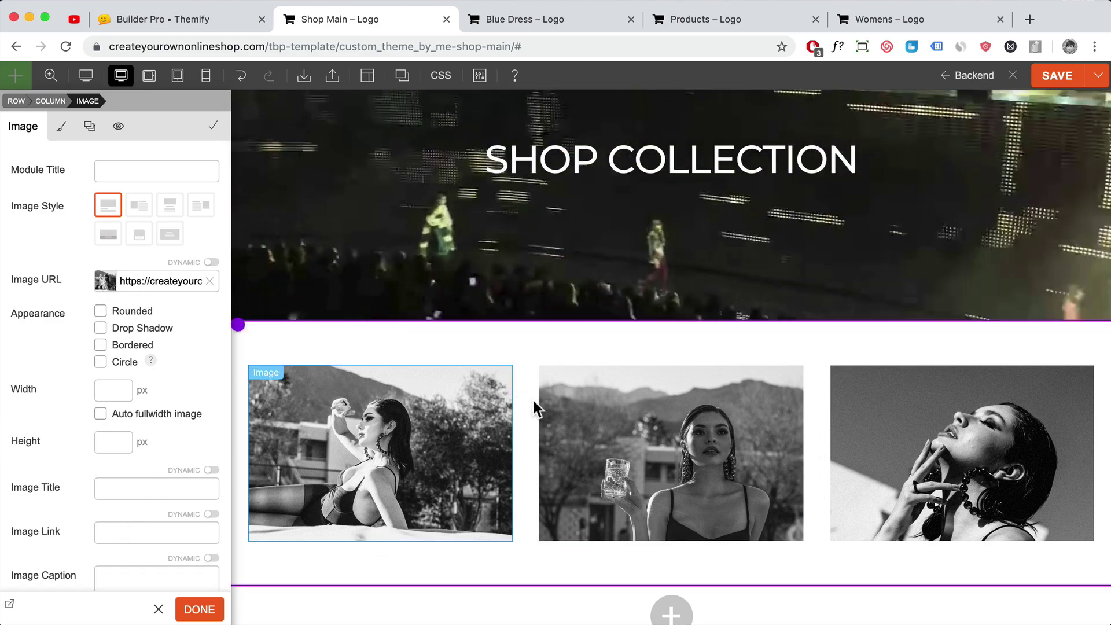
pyautogui.scroll(2, 532, 398)
pyautogui.scroll(2, 533, 401)
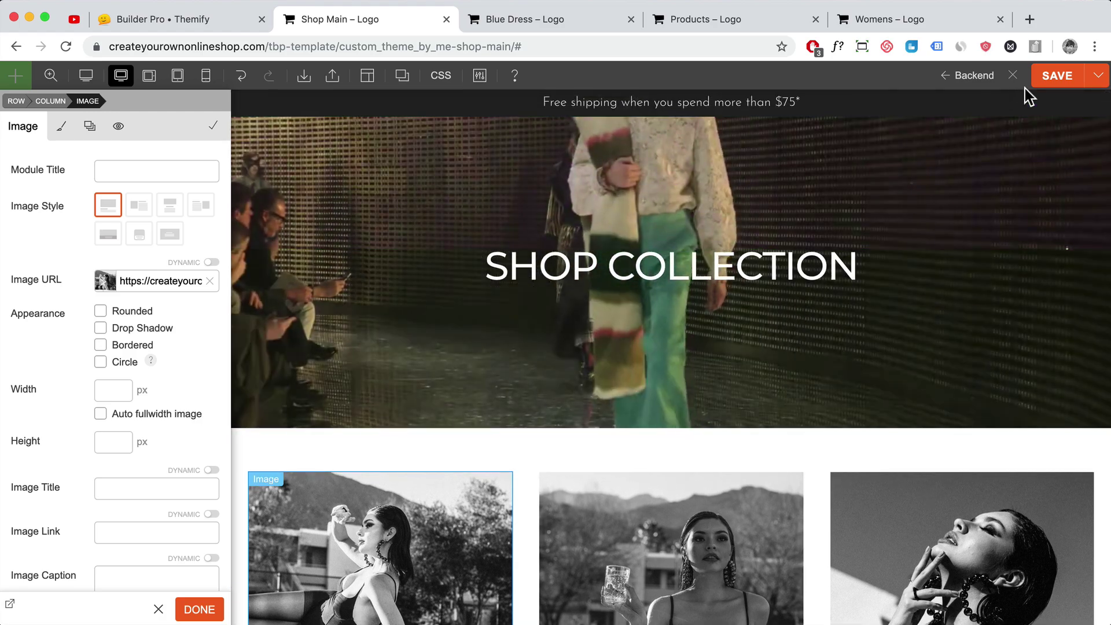
# Save the Shop Main template and exit the builder to view the live page
pyautogui.click(1046, 85)
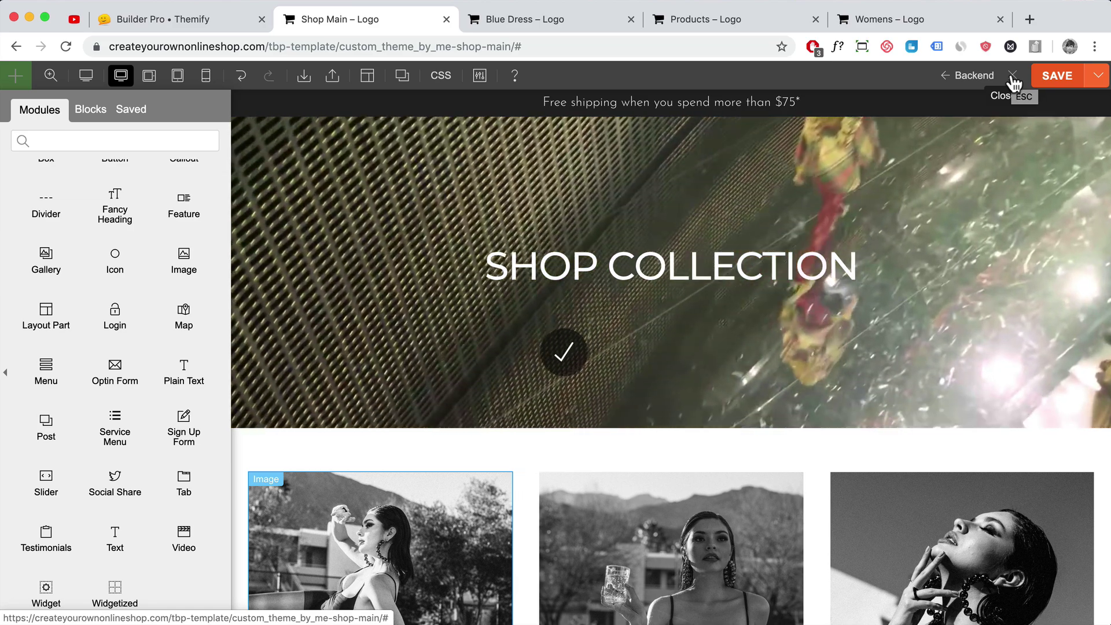
pyautogui.click(1013, 76)
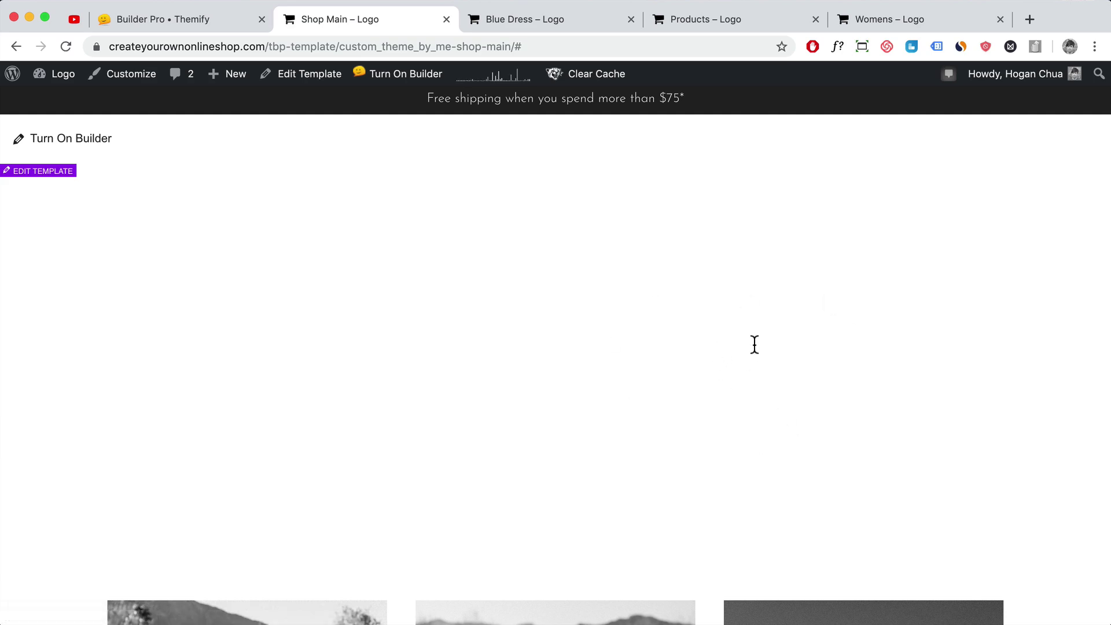
pyautogui.scroll(-4, 751, 382)
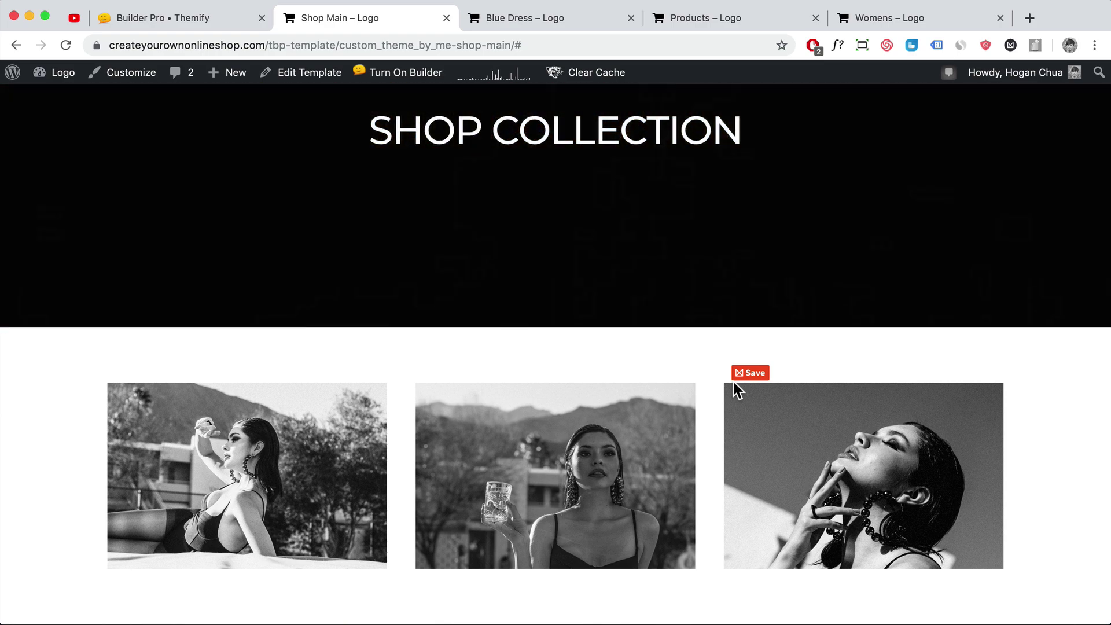
pyautogui.scroll(5, 669, 357)
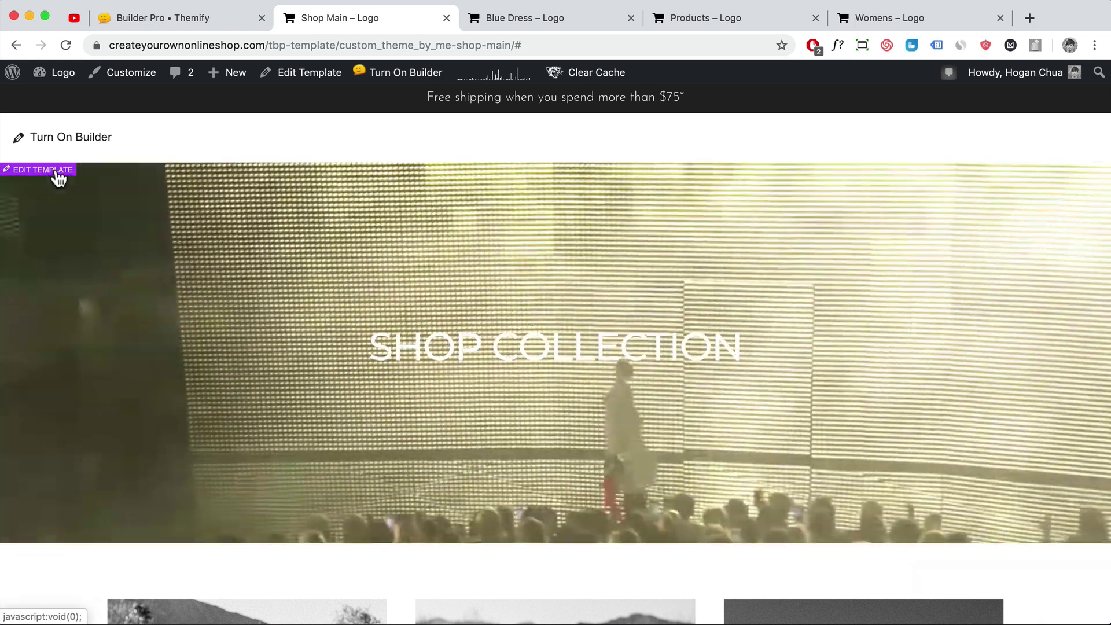
# Reopen the Shop Main template and switch to the Mobile breakpoint preview
pyautogui.click(56, 174)
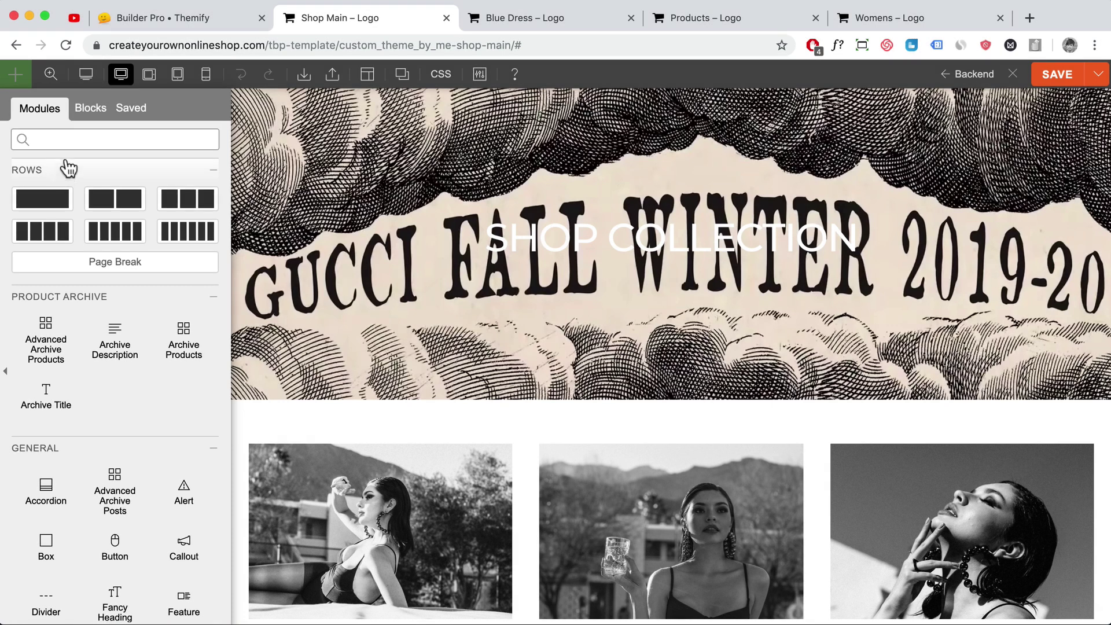
pyautogui.click(202, 82)
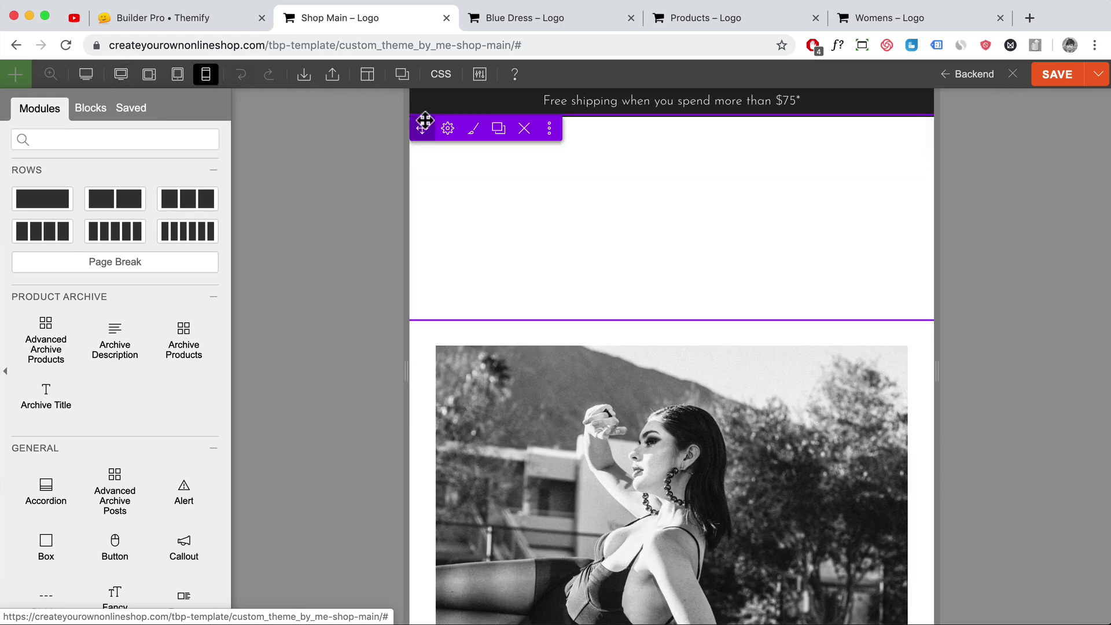
# Set Hero-Image-Gradient.jpg as the hero row's mobile background image
pyautogui.click(473, 132)
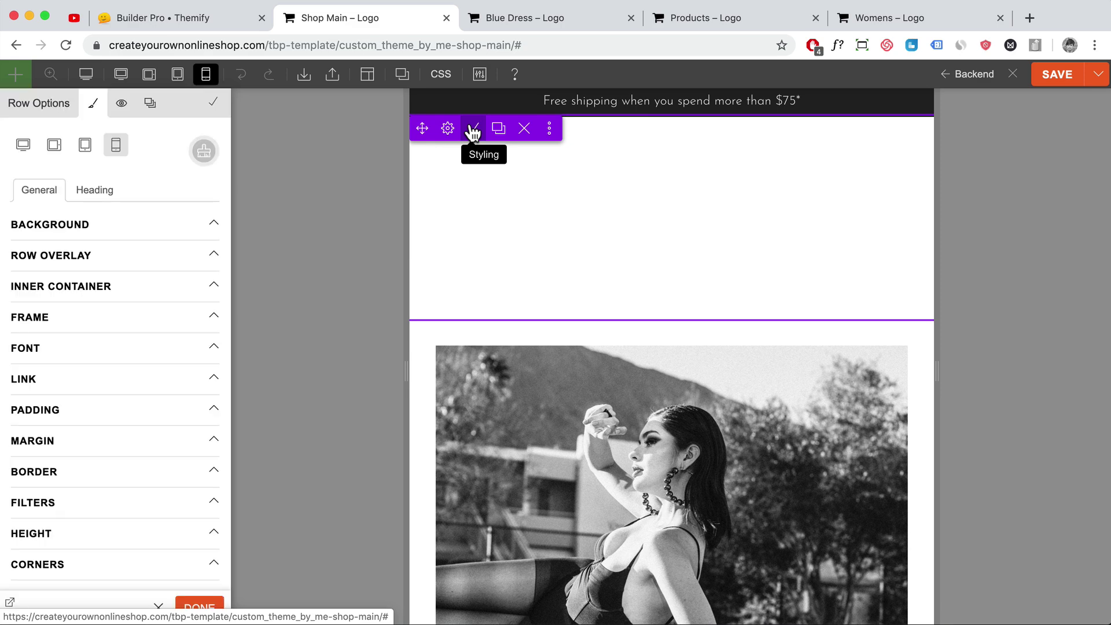
pyautogui.click(140, 227)
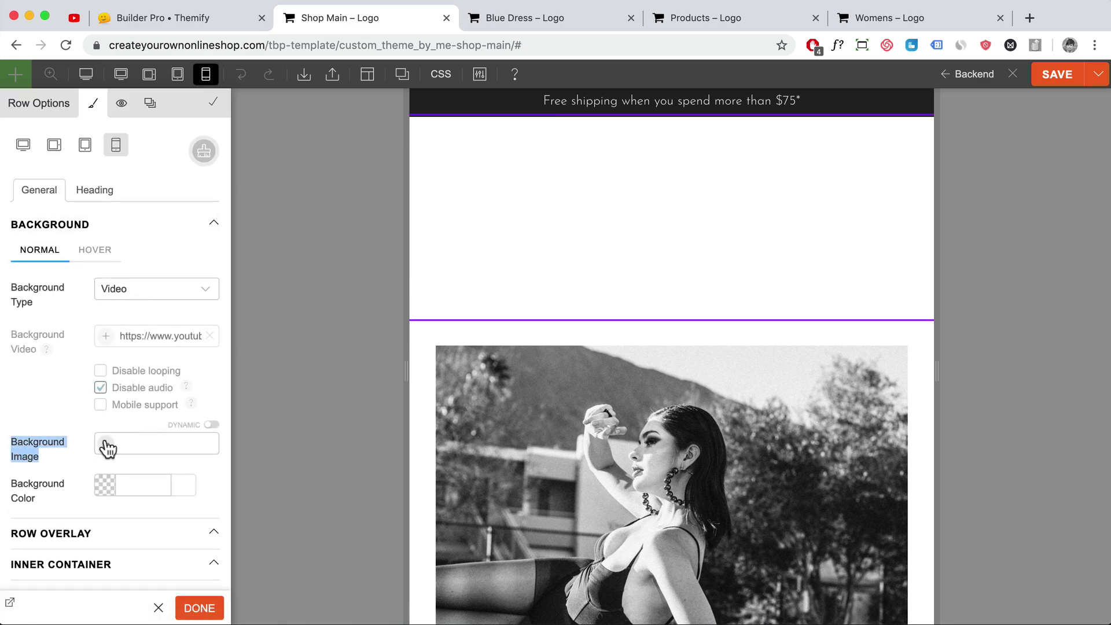
pyautogui.click(106, 443)
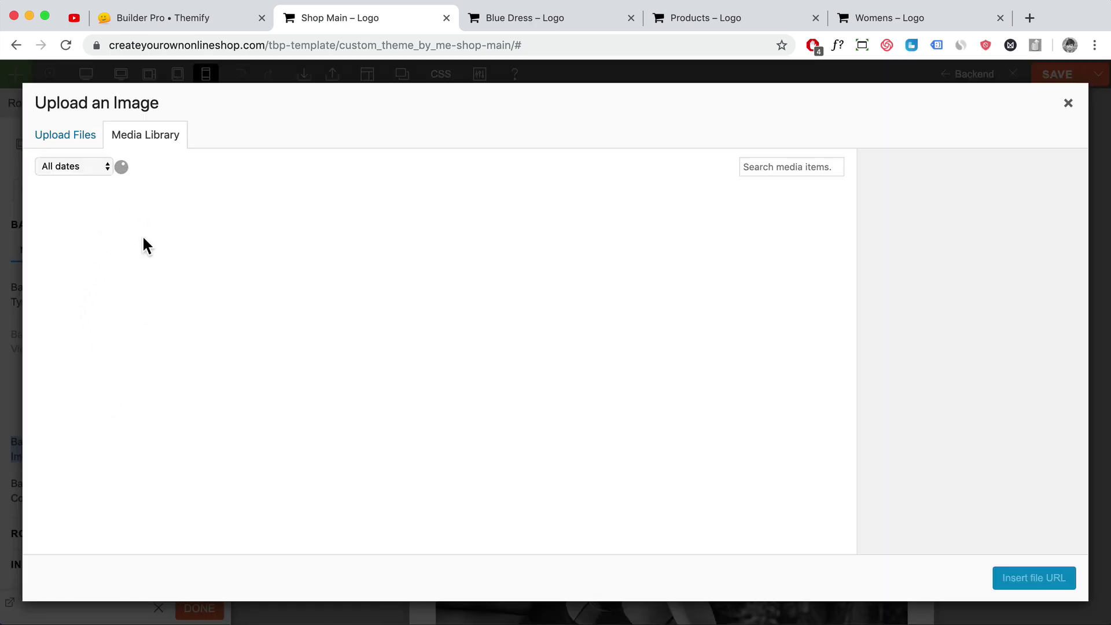
pyautogui.click(85, 349)
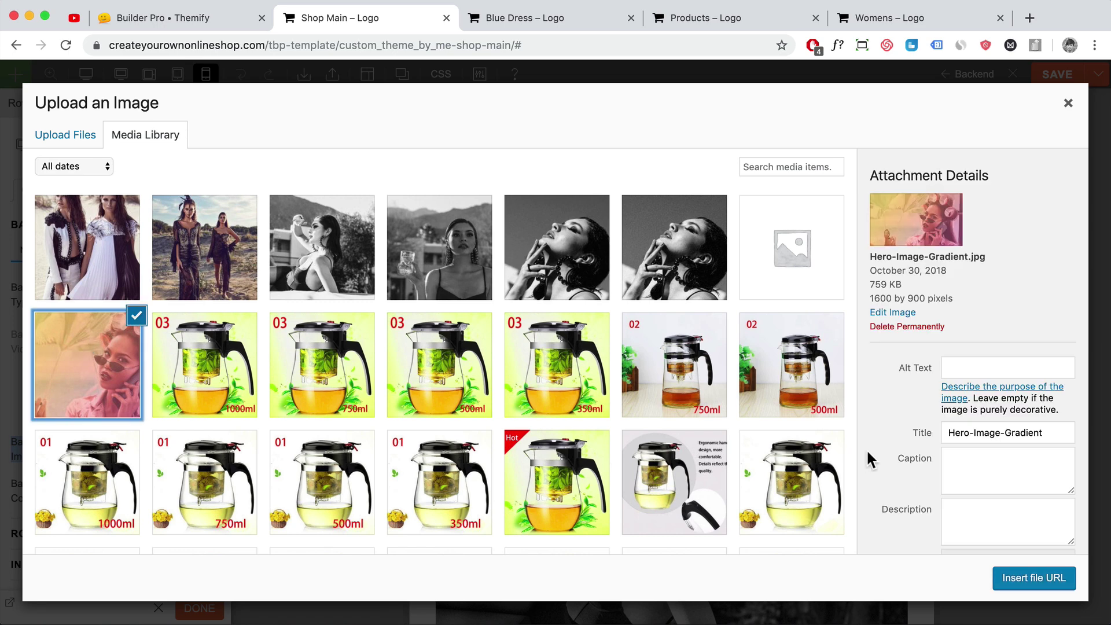
pyautogui.click(1025, 579)
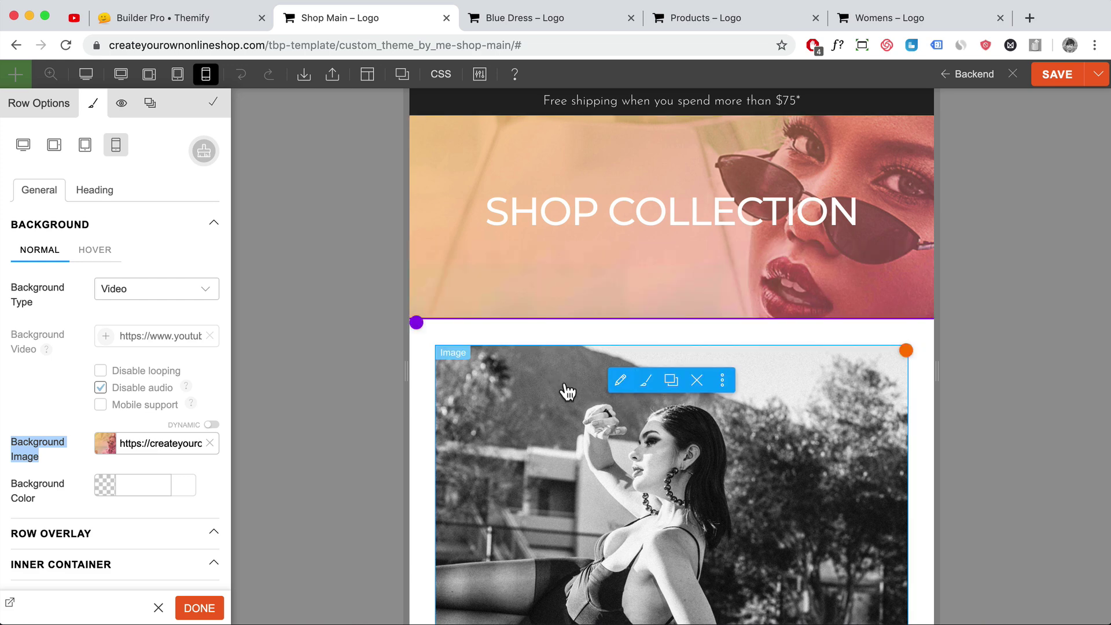
pyautogui.scroll(-3, 566, 390)
pyautogui.scroll(3, 566, 391)
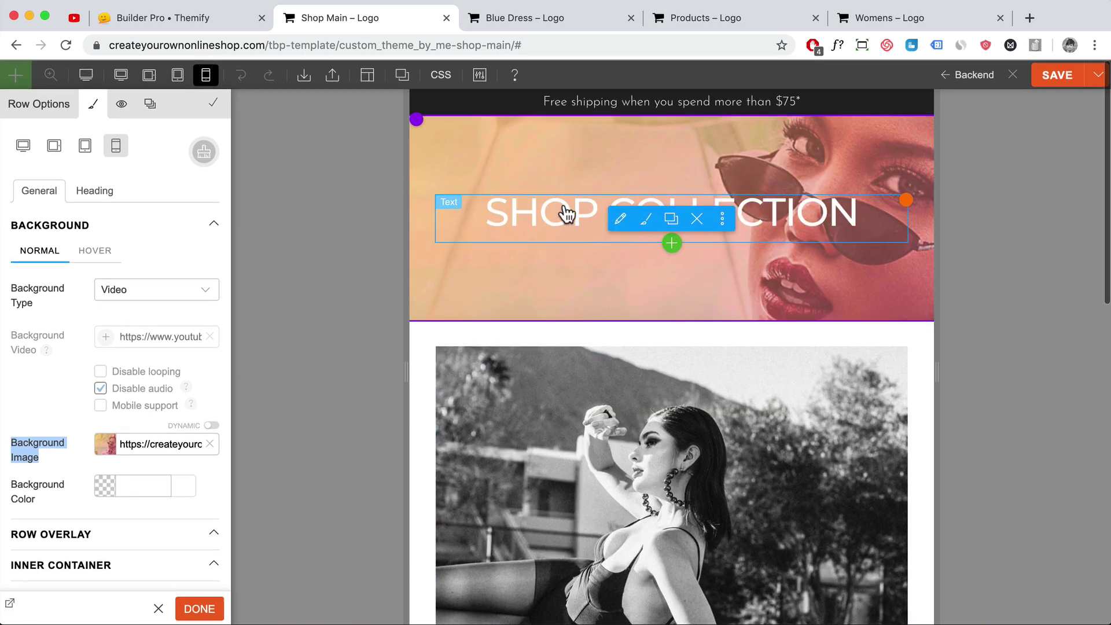
# Set the SHOP COLLECTION heading's mobile font size to 0.5 em
pyautogui.click(564, 213)
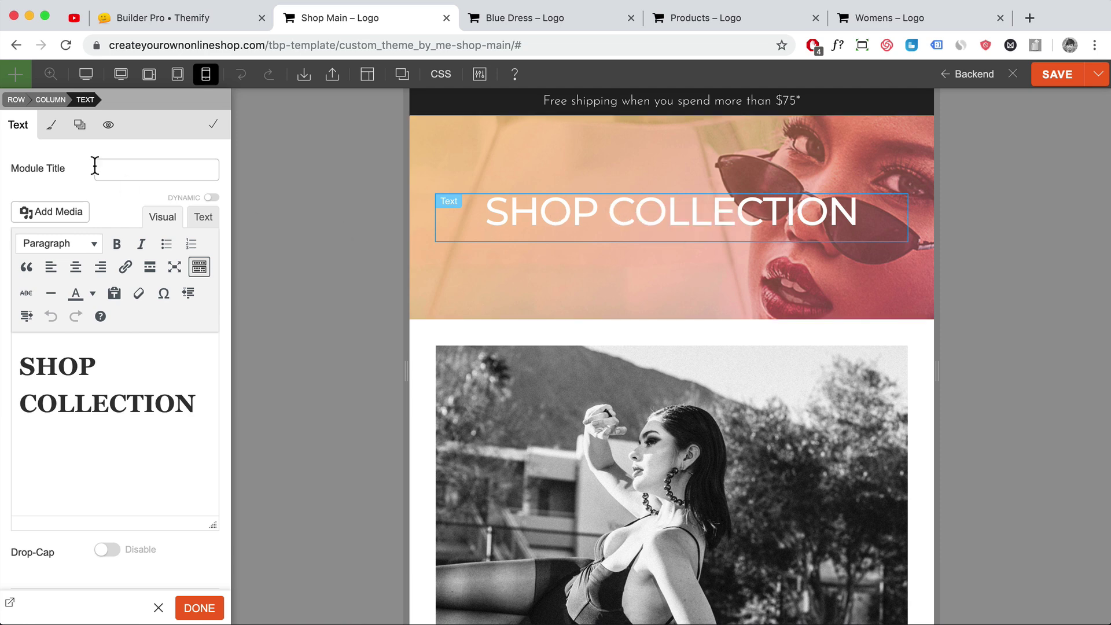
pyautogui.click(51, 130)
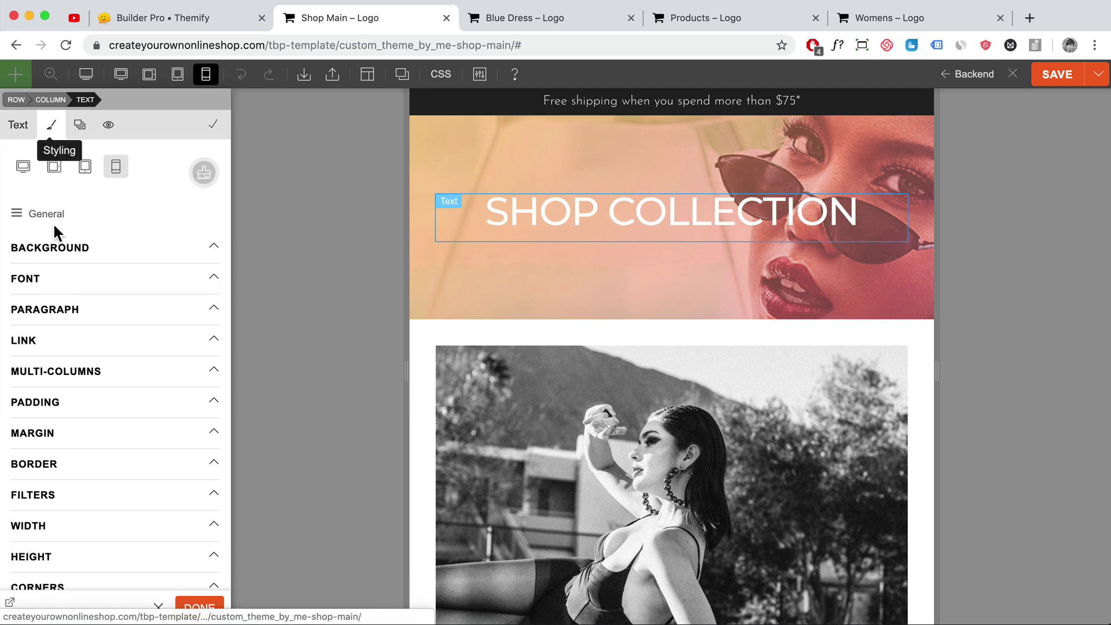
pyautogui.click(55, 285)
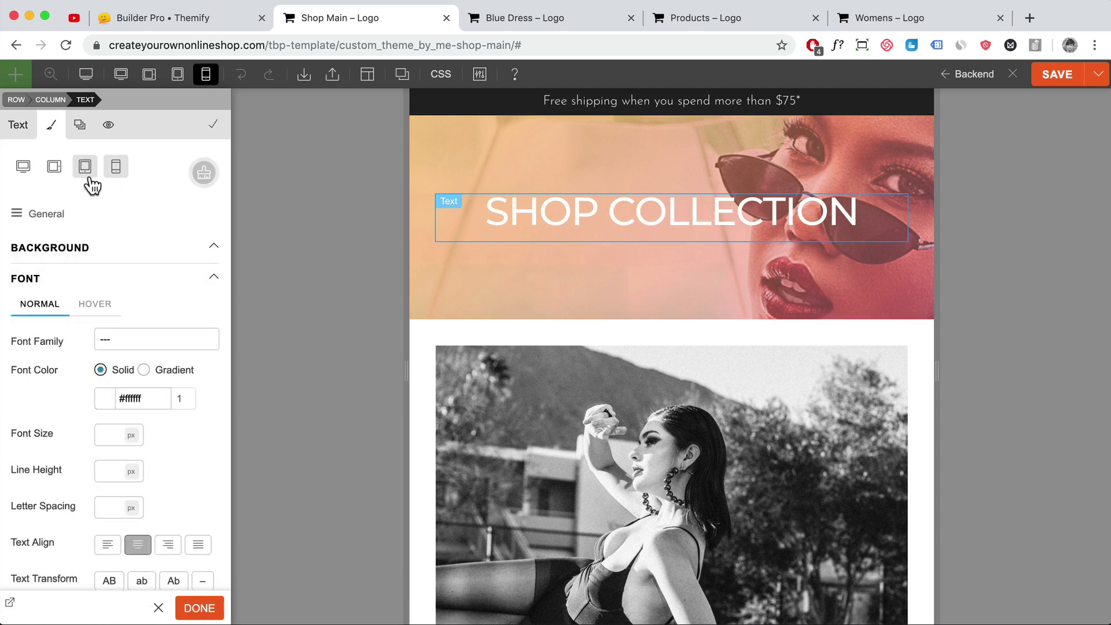
pyautogui.write('1')
pyautogui.click(132, 435)
pyautogui.click(139, 447)
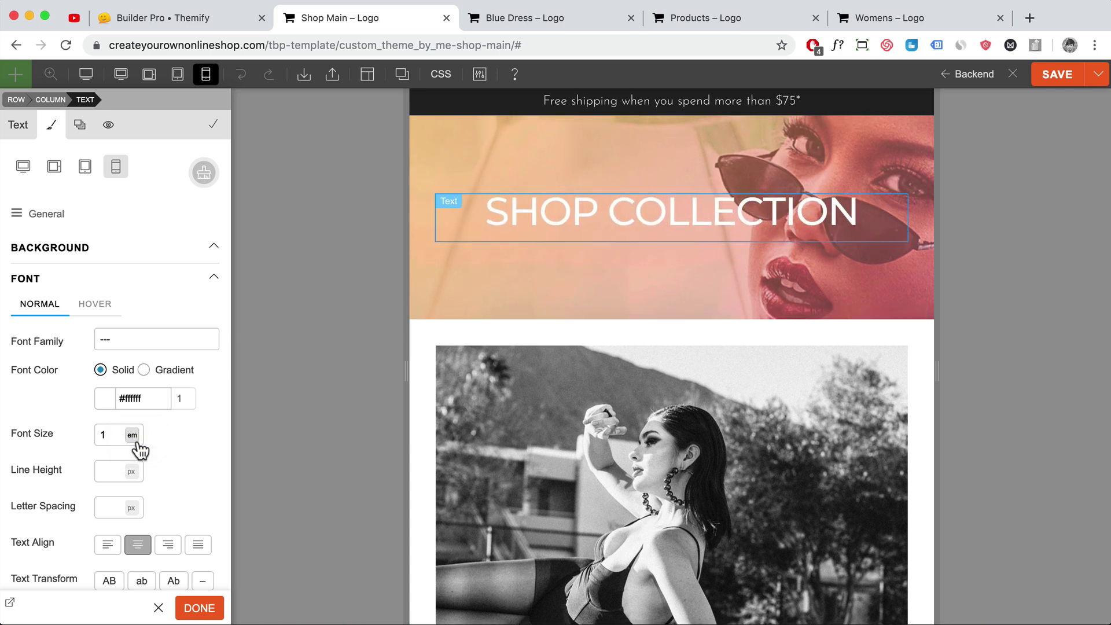
pyautogui.write('.8')
pyautogui.press('BackSpace')
pyautogui.write('5')
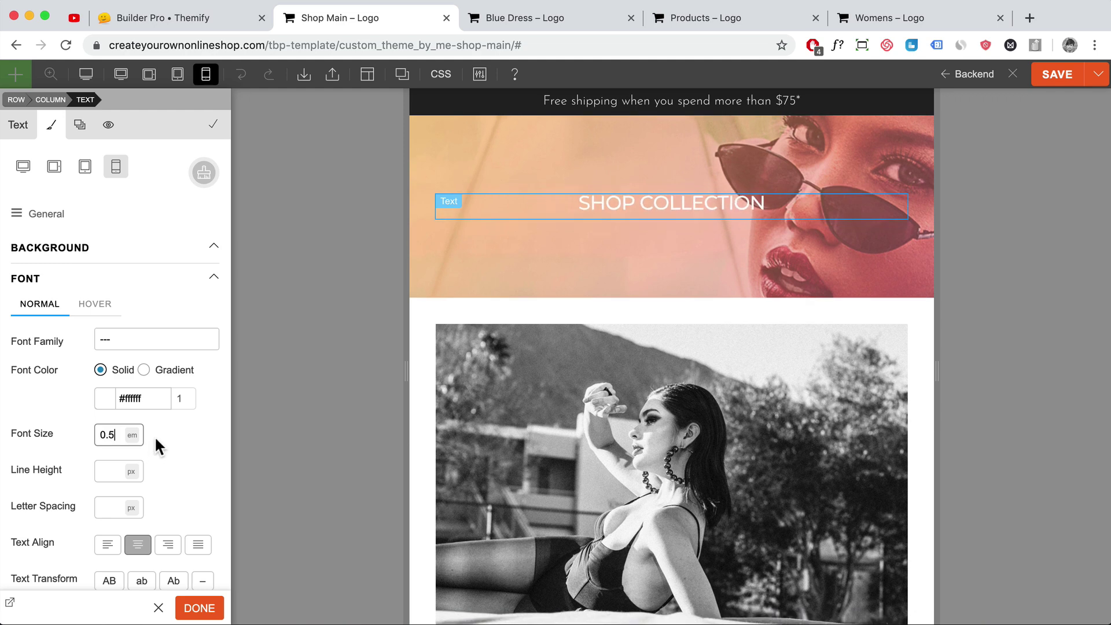
pyautogui.click(191, 613)
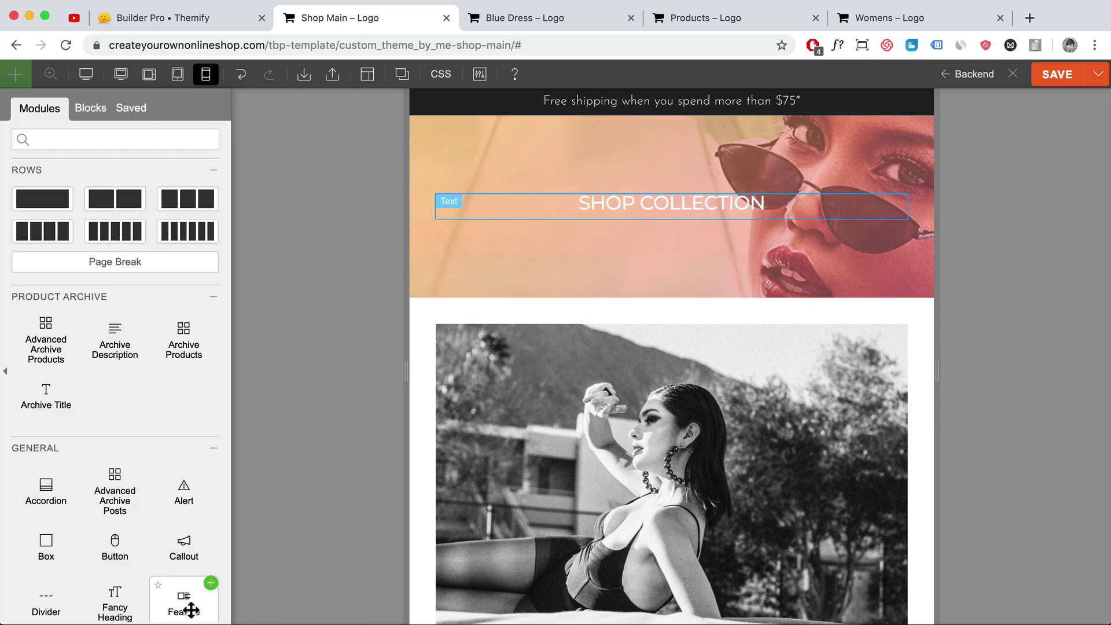
# Return to the Desktop view, save the template and close the builder
pyautogui.click(123, 77)
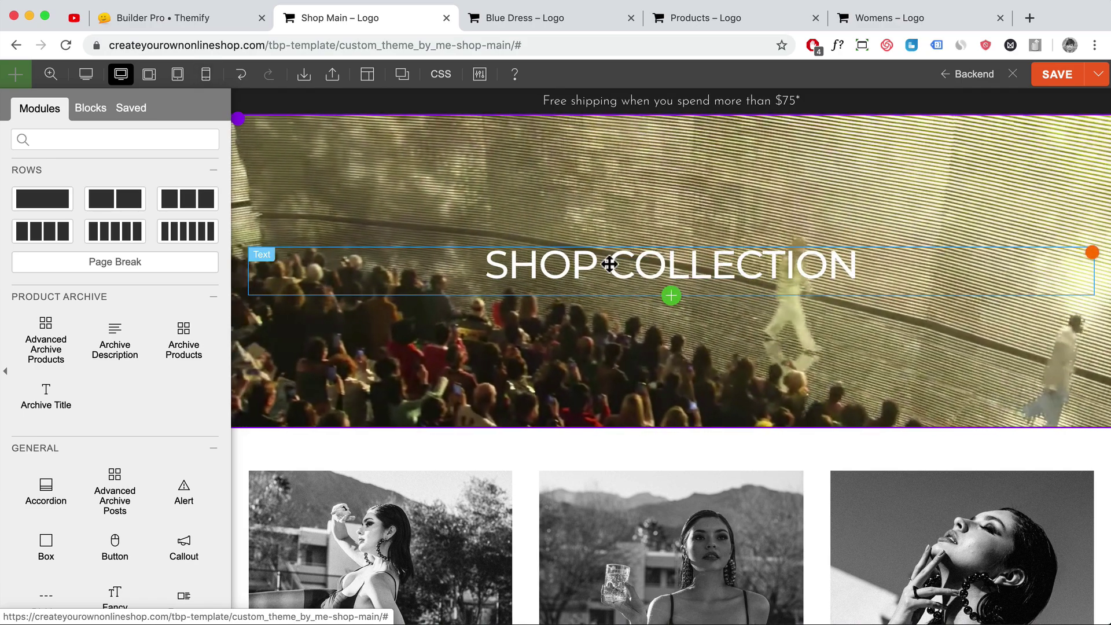
pyautogui.moveTo(610, 265)
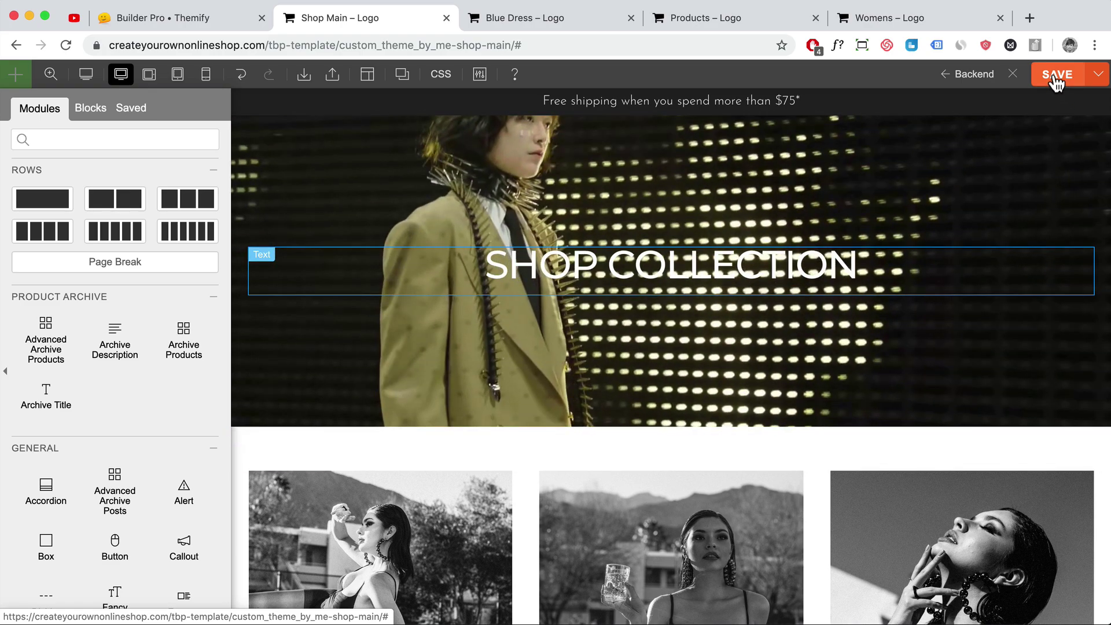
pyautogui.click(1054, 77)
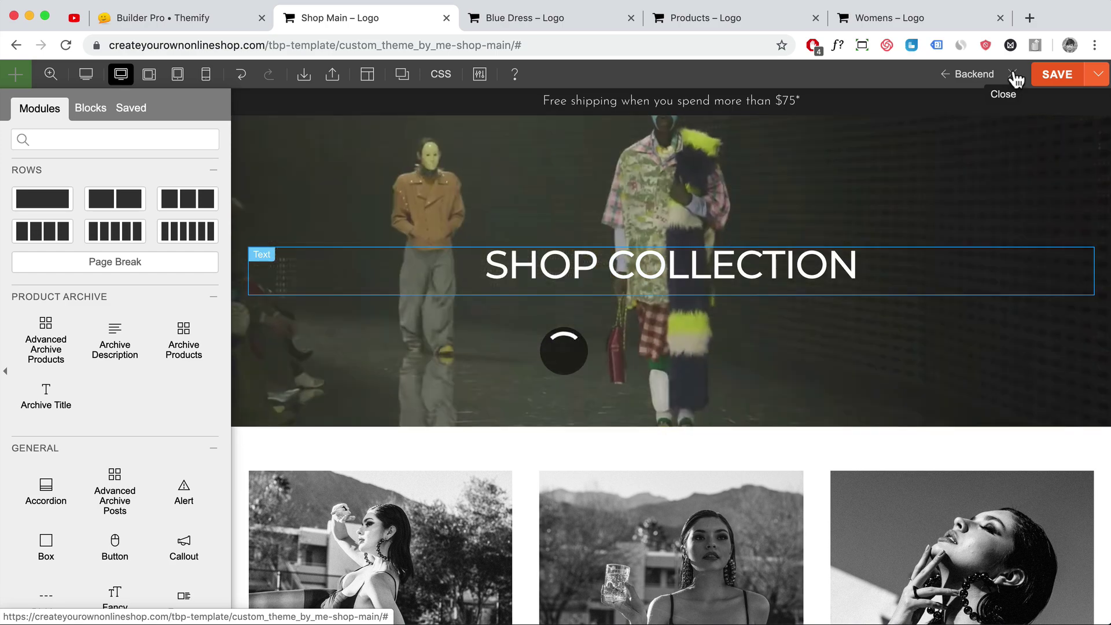
pyautogui.click(1014, 75)
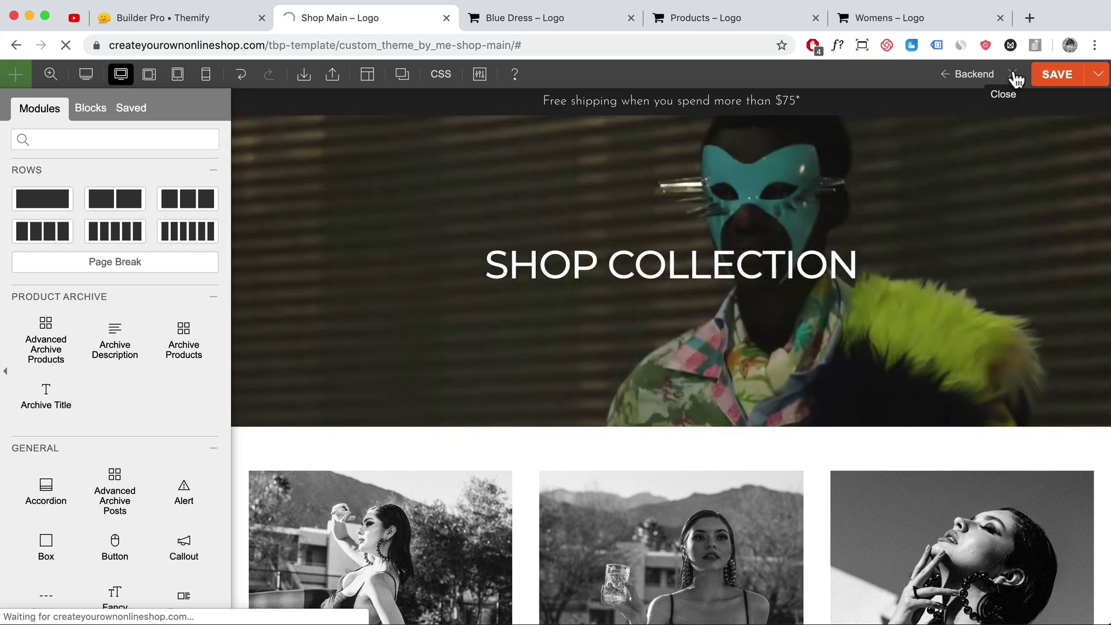